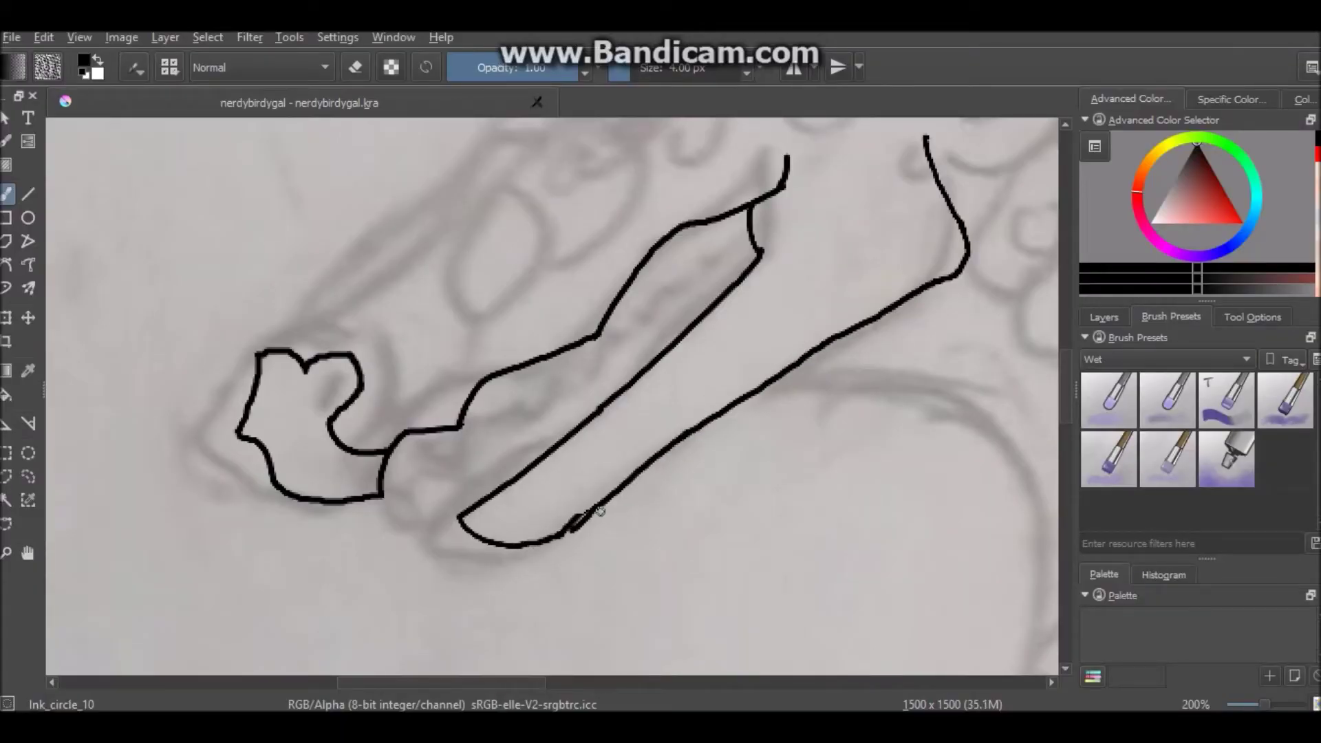
# Step: Erase the lower jaw's underside line with Eraser_hard and redraw it with Ink_tilt_10 from the back of the jaw towards the chin
pyautogui.press('-')
pyautogui.rightClick(649, 480)
pyautogui.click(785, 474)
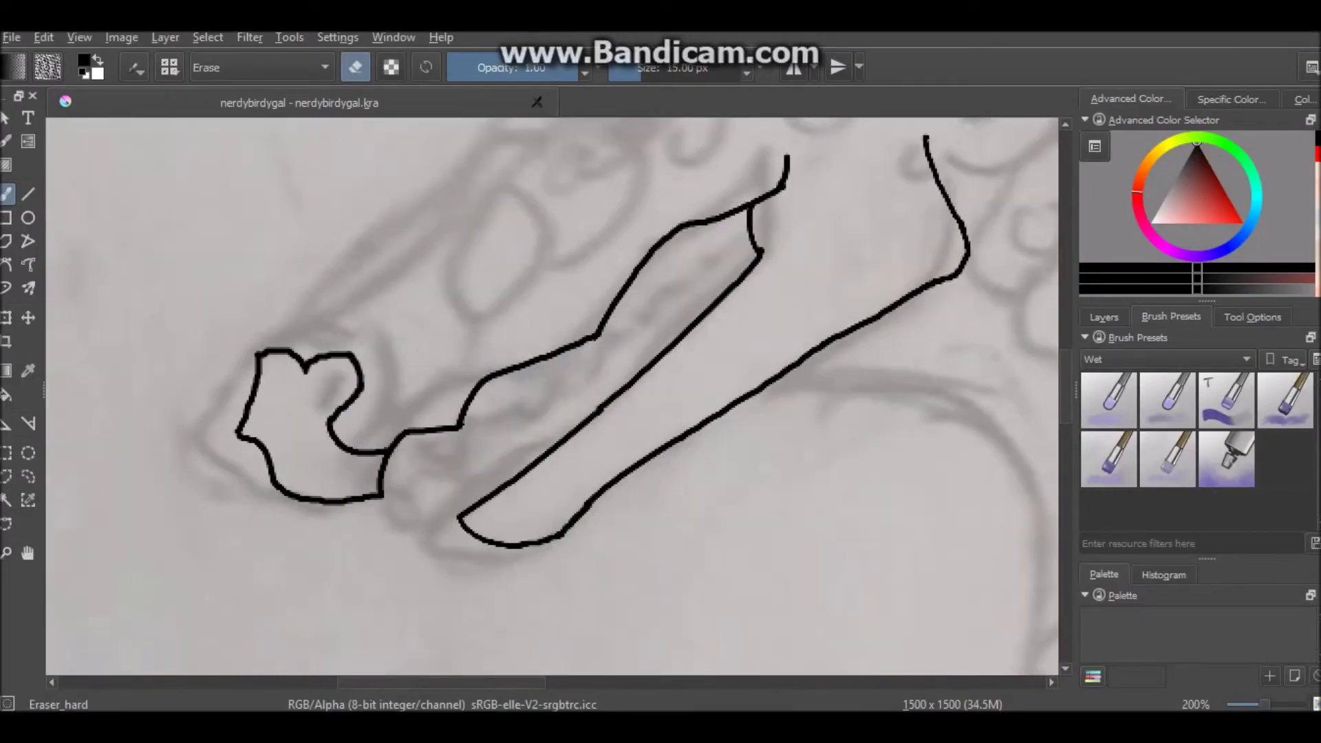
pyautogui.moveTo(841, 293)
pyautogui.mouseDown()
pyautogui.moveTo(501, 501)
pyautogui.moveTo(580, 511)
pyautogui.mouseUp()
pyautogui.rightClick(619, 472)
pyautogui.click(523, 440)
pyautogui.press('+')
pyautogui.moveTo(955, 217); pyautogui.dragTo(657, 472)
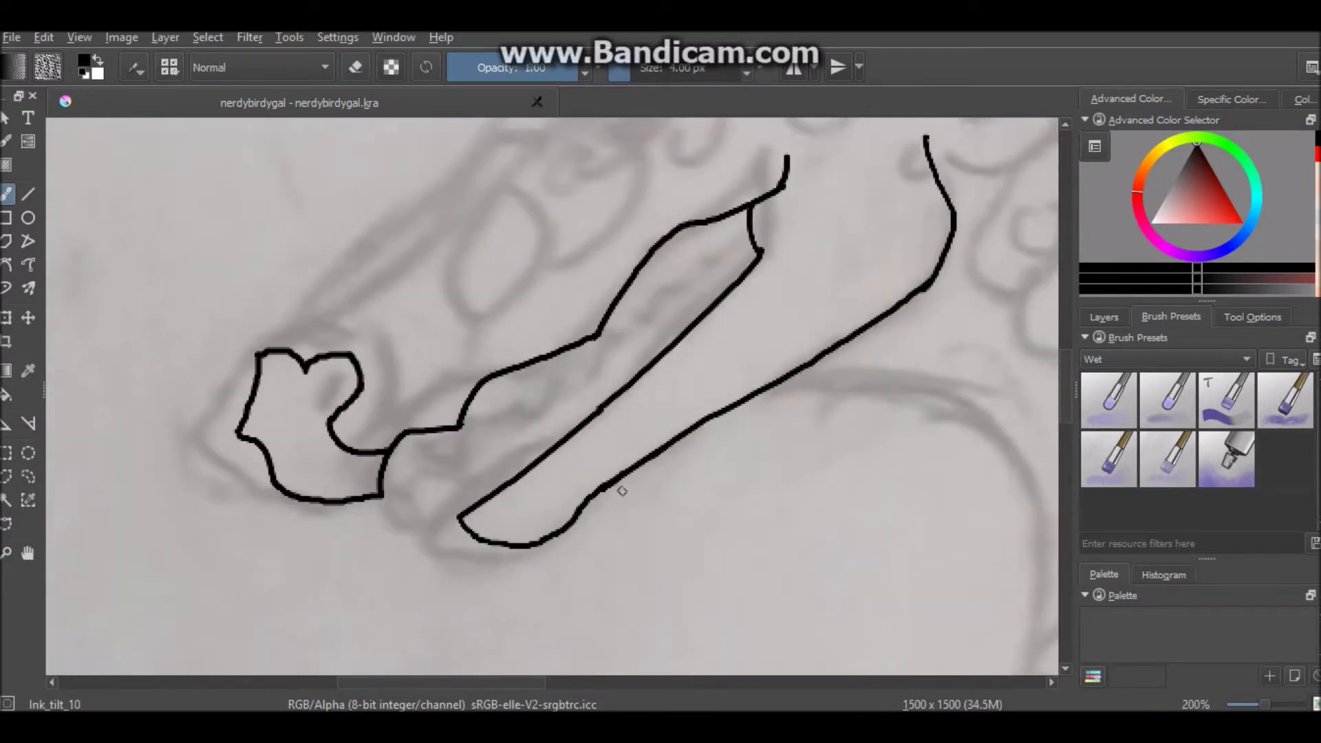
# Step: Erase the short uneven section of the jaw line just behind the chin and return the brush to inking
pyautogui.press('-')
pyautogui.press('e')
pyautogui.press('+')
pyautogui.moveTo(579, 514); pyautogui.dragTo(617, 478)
pyautogui.press('e')
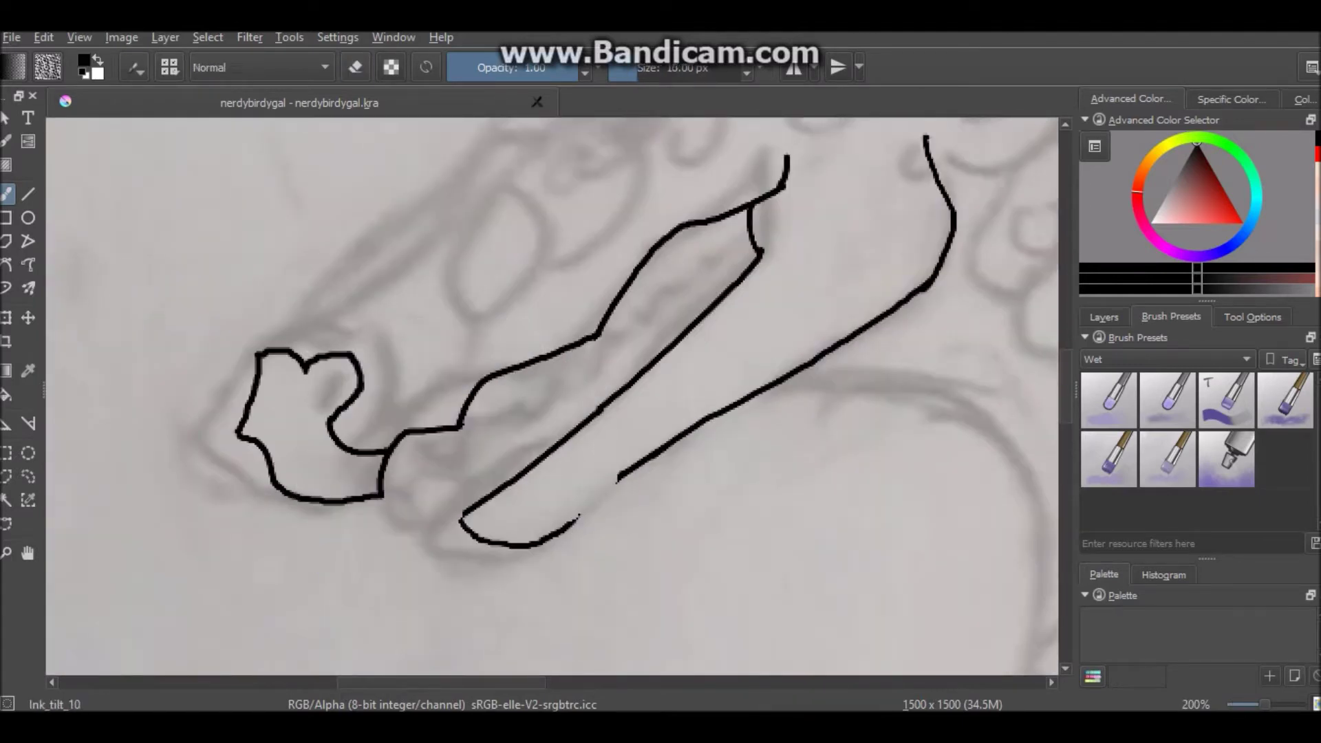
pyautogui.press('-')
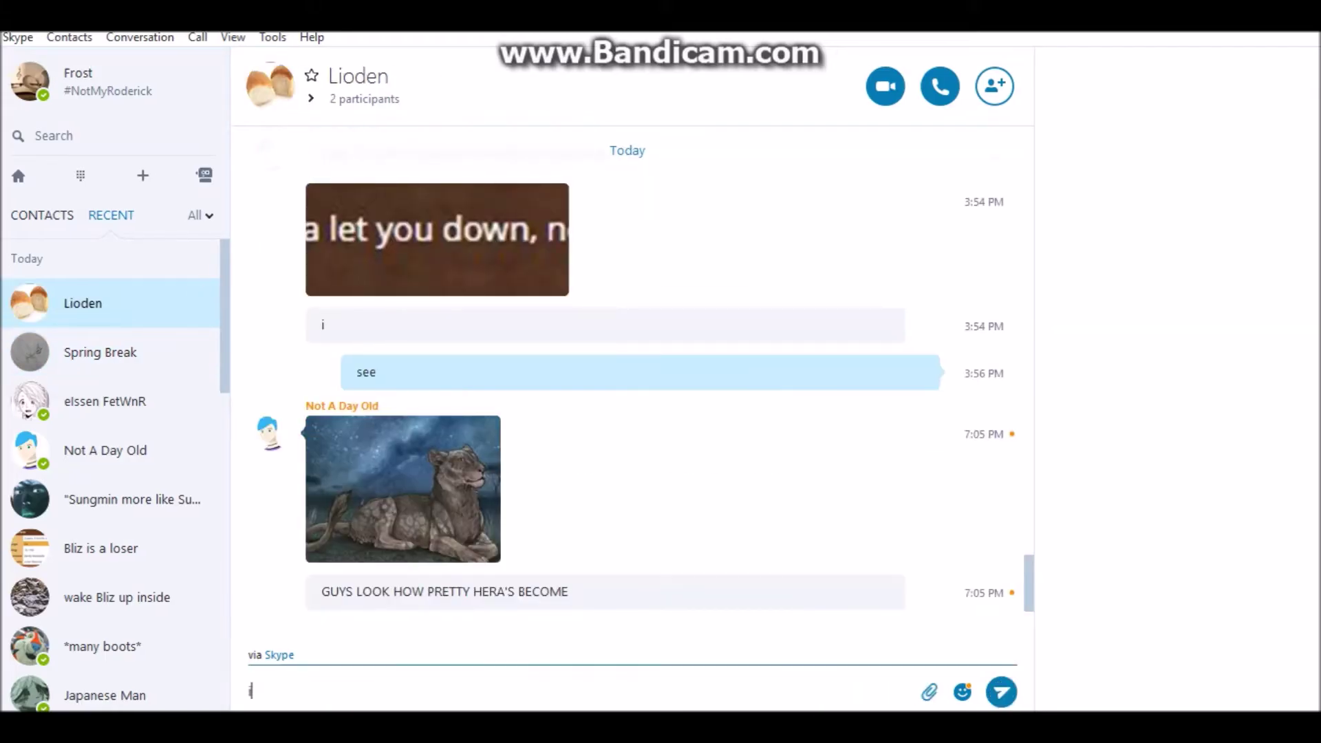
# Step: Switch to Skype and send the reply "ooh" in the Lioden group chat
pyautogui.write('ooh')
pyautogui.press('Return')
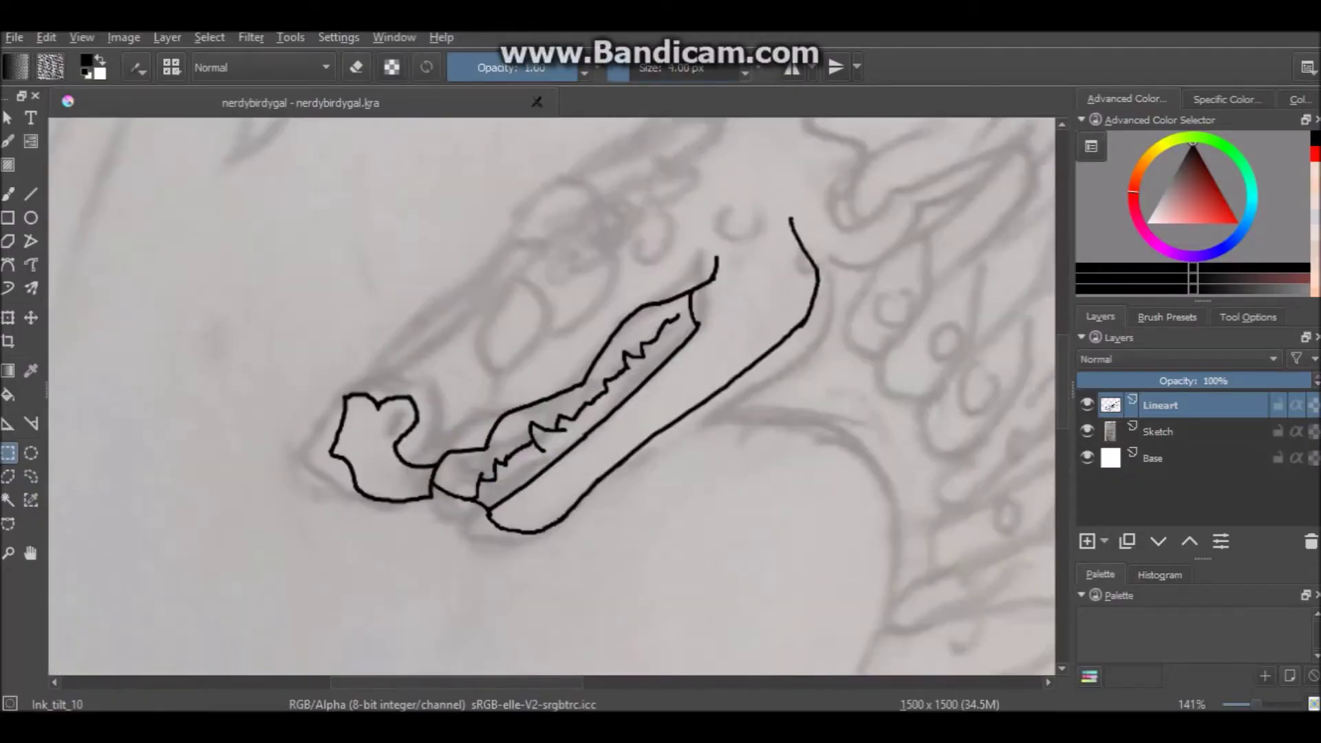
# Step: Switch back to Krita and ink the ridge contours from the brow down the snout, adding the corner of the eye
pyautogui.press('b')
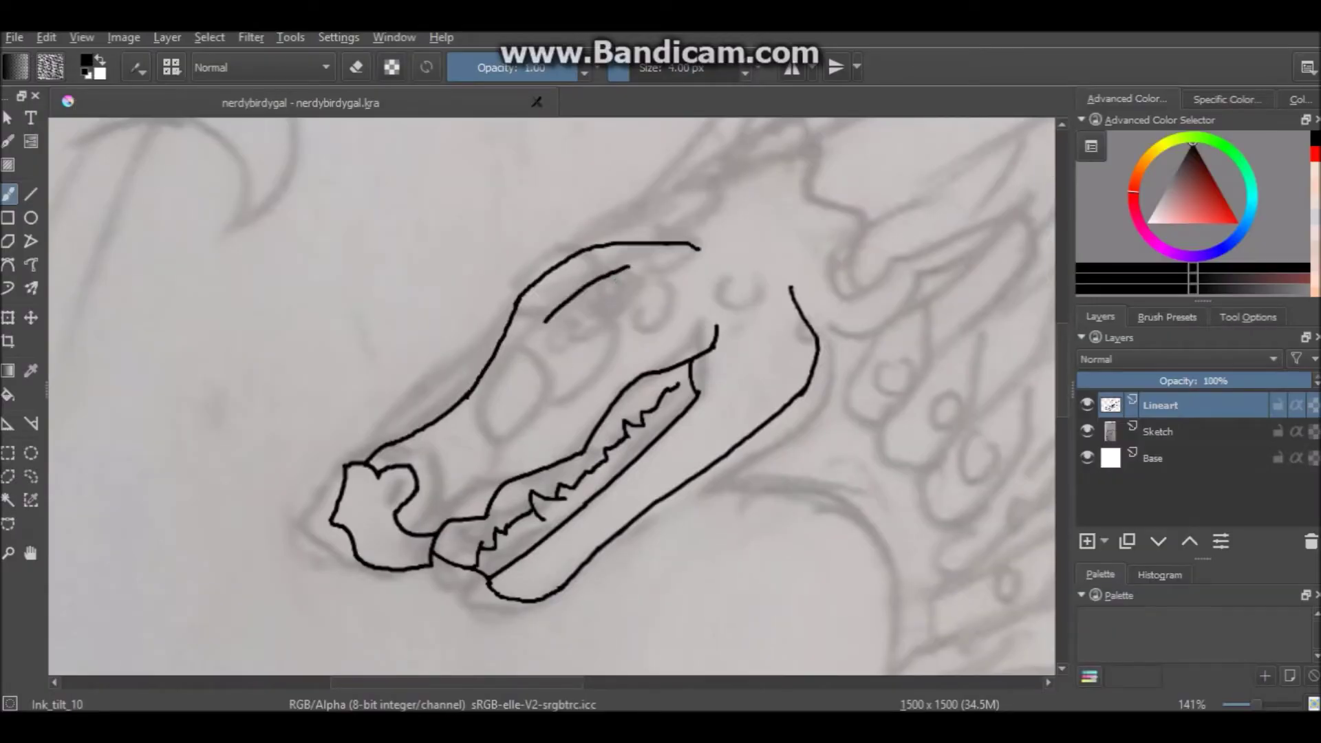
pyautogui.moveTo(548, 320)
pyautogui.mouseDown()
pyautogui.moveTo(459, 431)
pyautogui.moveTo(389, 442)
pyautogui.mouseUp()
pyautogui.moveTo(502, 343); pyautogui.dragTo(413, 414)
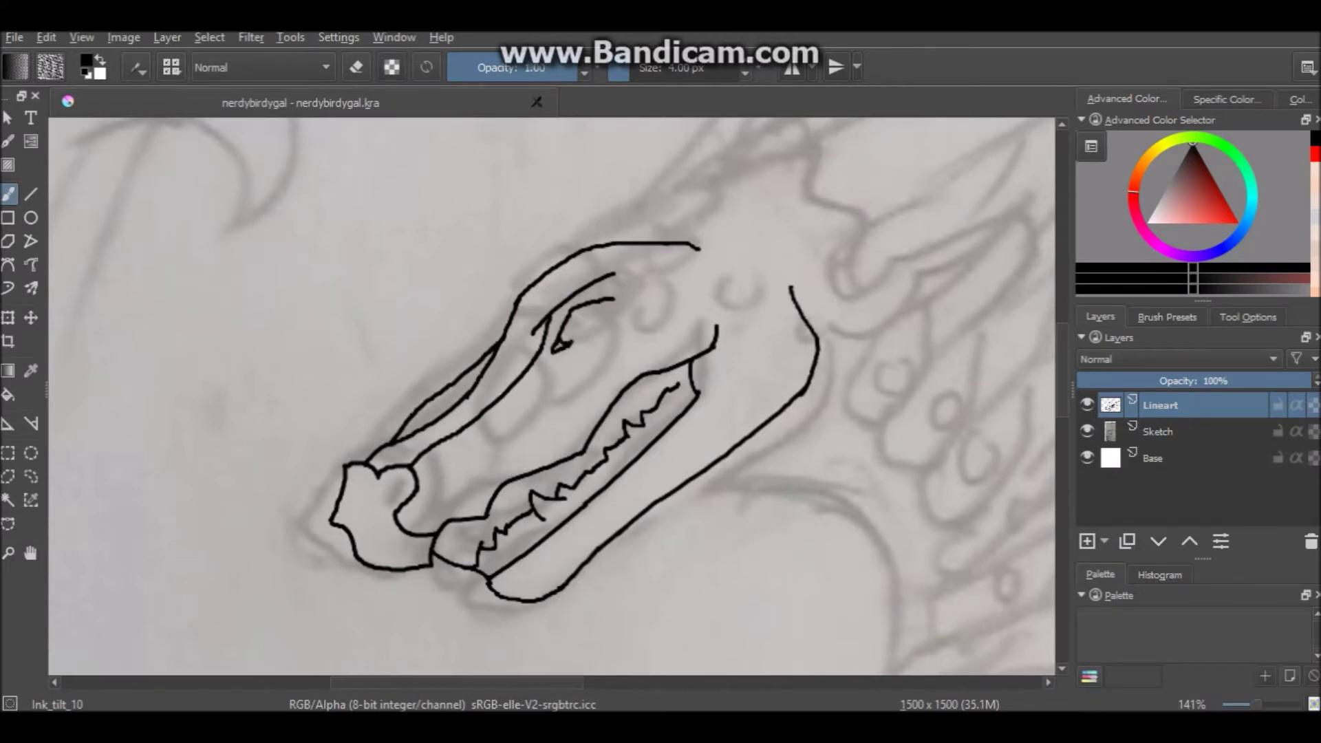
pyautogui.hotkey('ctrl', 'z')
pyautogui.click(561, 344)
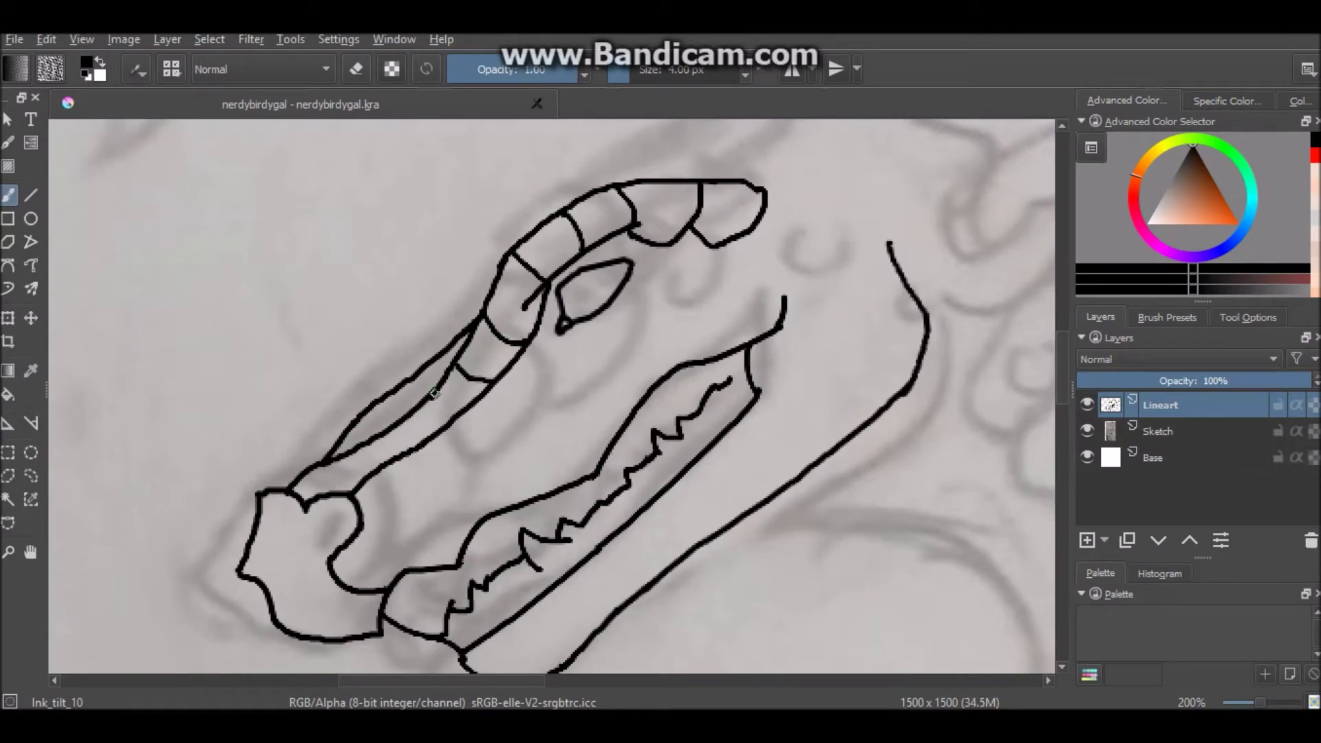
# Step: Divide the inked ridge along the snout into small scale segments down to the nose
pyautogui.moveTo(318, 466); pyautogui.dragTo(314, 494)
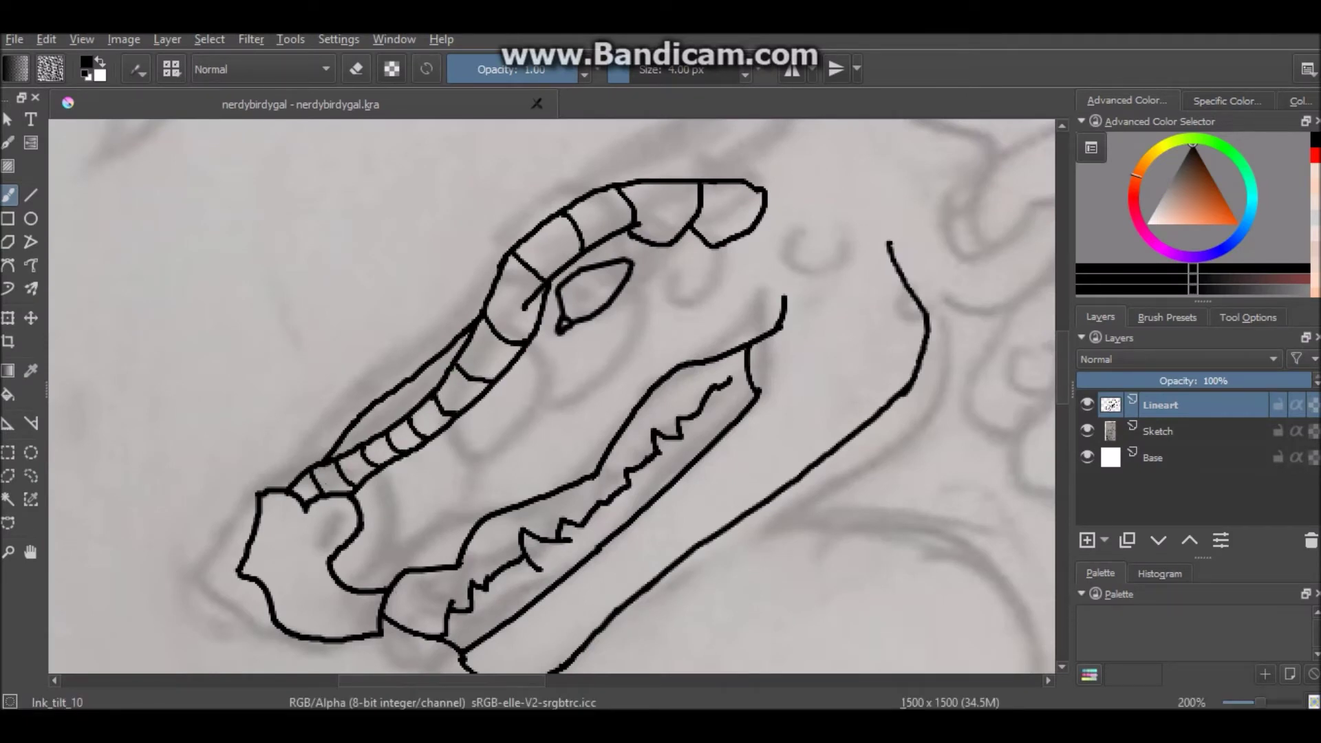
pyautogui.scroll(1, 442, 412)
# Step: Adjust the eye outline with a freehand selection and transform, and ink a narrow nostril slit on the nose
pyautogui.click(31, 475)
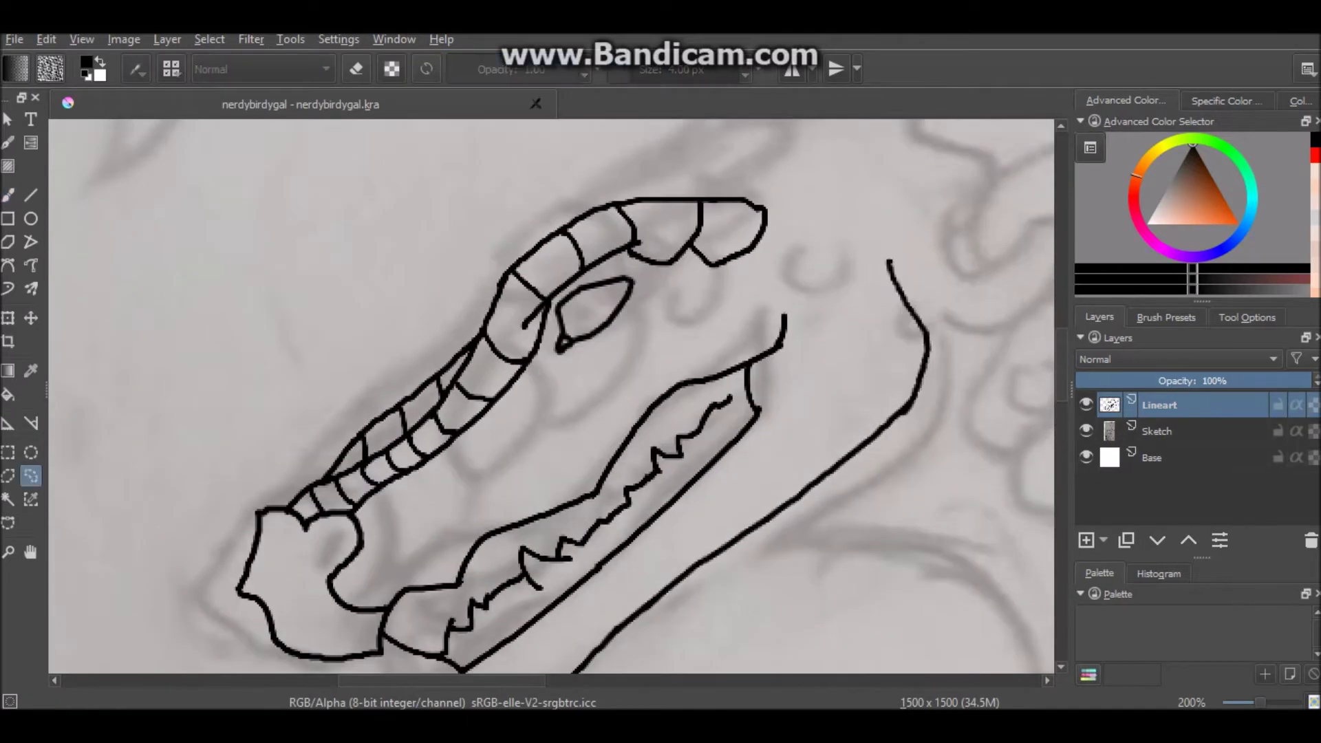
pyautogui.hotkey('ctrl', 't')
pyautogui.press('b')
pyautogui.rightClick(507, 310)
pyautogui.click(621, 465)
pyautogui.press('/')
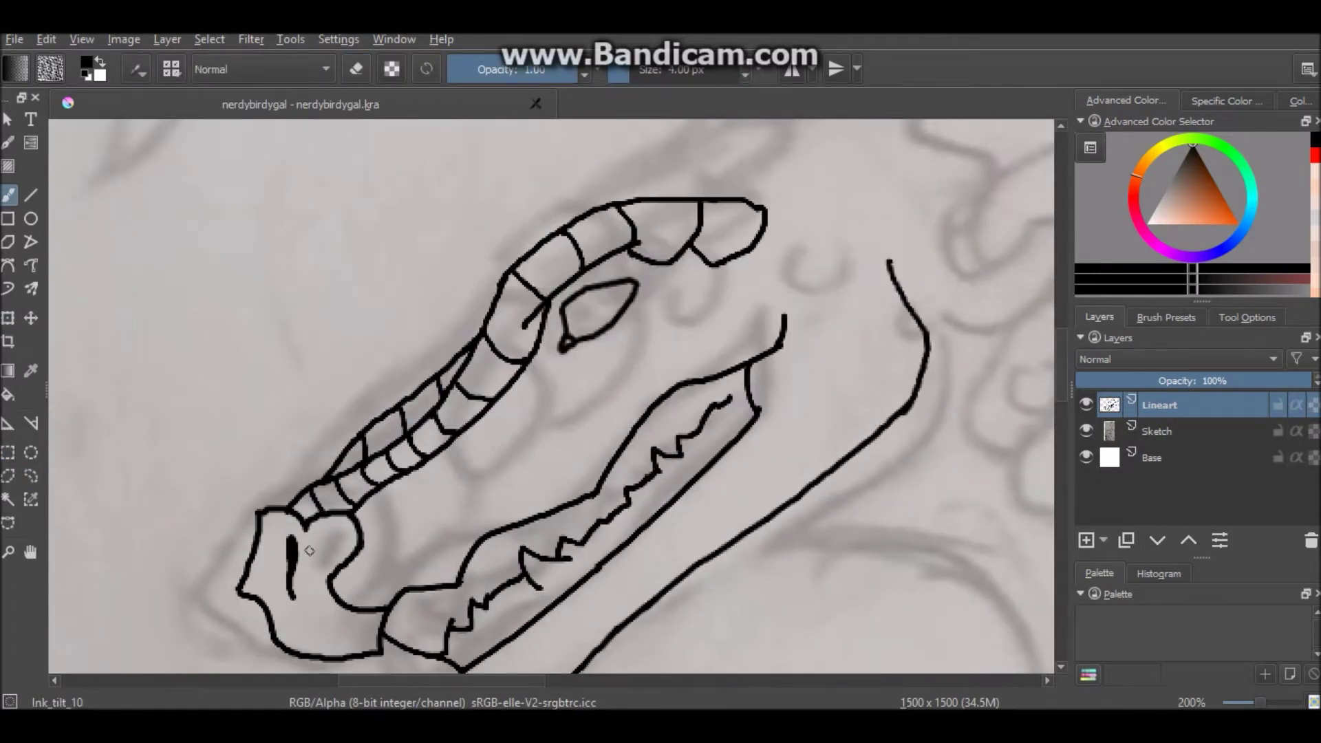
pyautogui.press('-')
pyautogui.press('+')
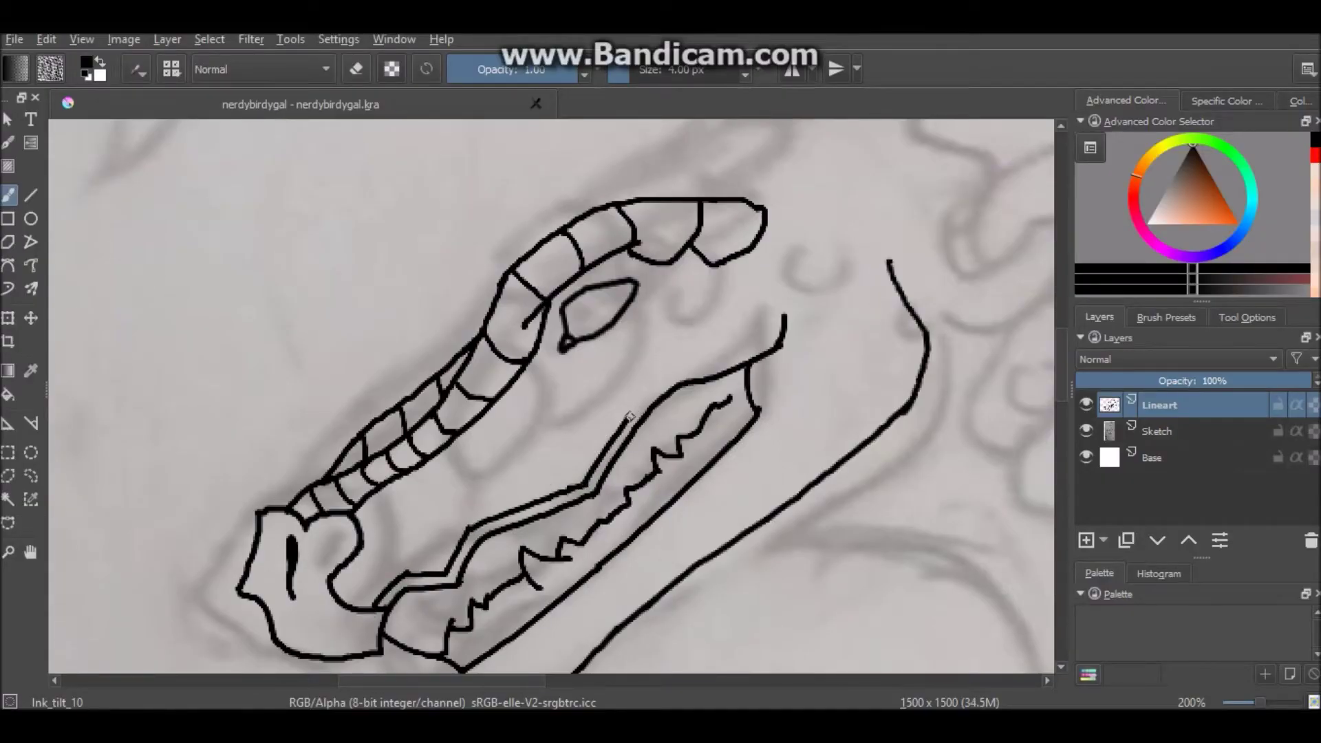
# Step: Ink a parallel lip border along the upper and lower jaws and divide it into small segments
pyautogui.moveTo(699, 369); pyautogui.dragTo(782, 320)
pyautogui.scroll(-1, 769, 298)
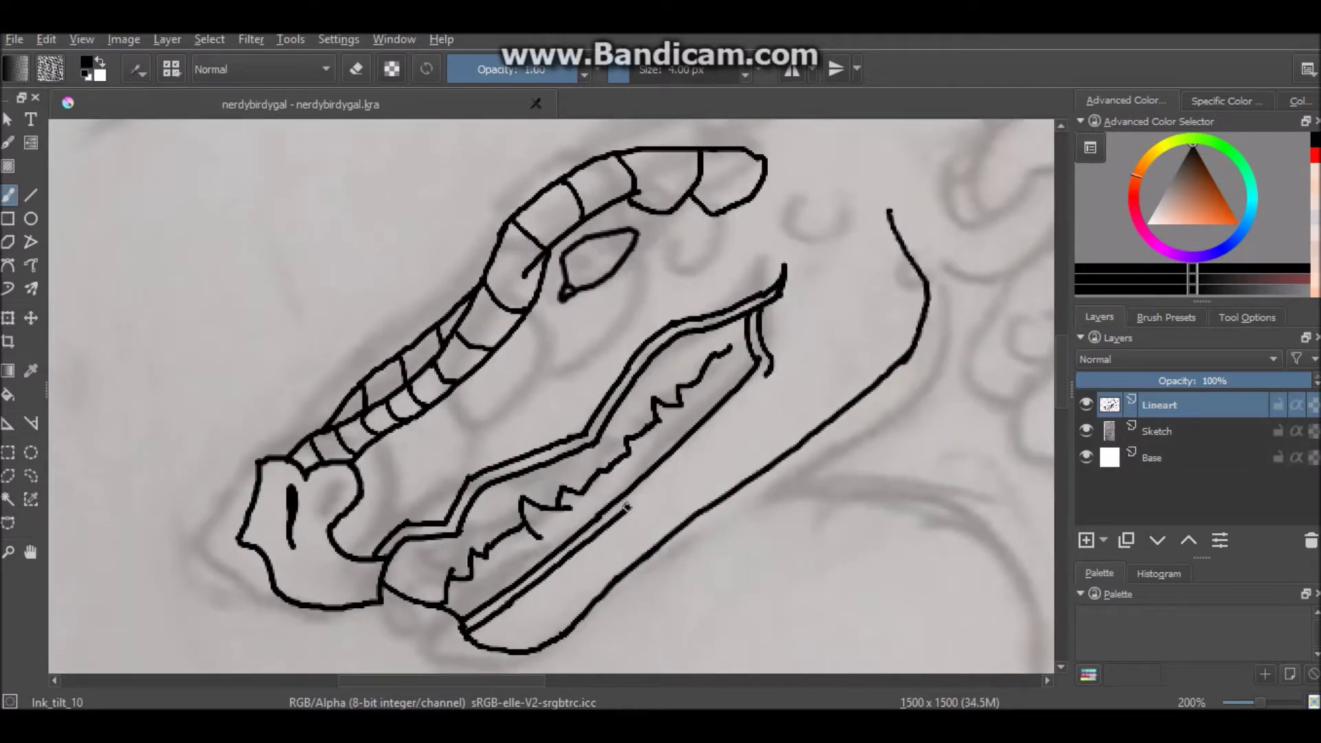
pyautogui.press('-')
pyautogui.press('+')
pyautogui.hotkey('alt', 'Tab')
pyautogui.hotkey('alt', 'Tab')
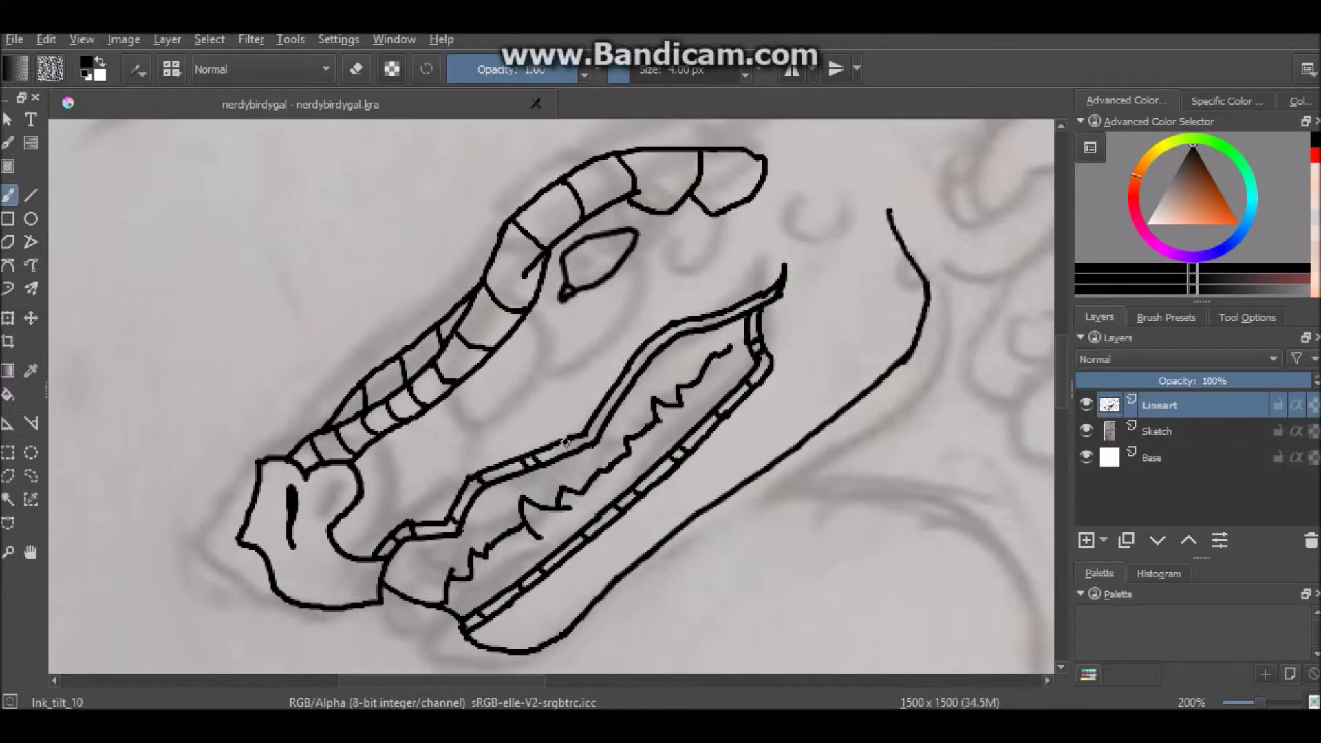
pyautogui.hotkey('alt', 'Tab')
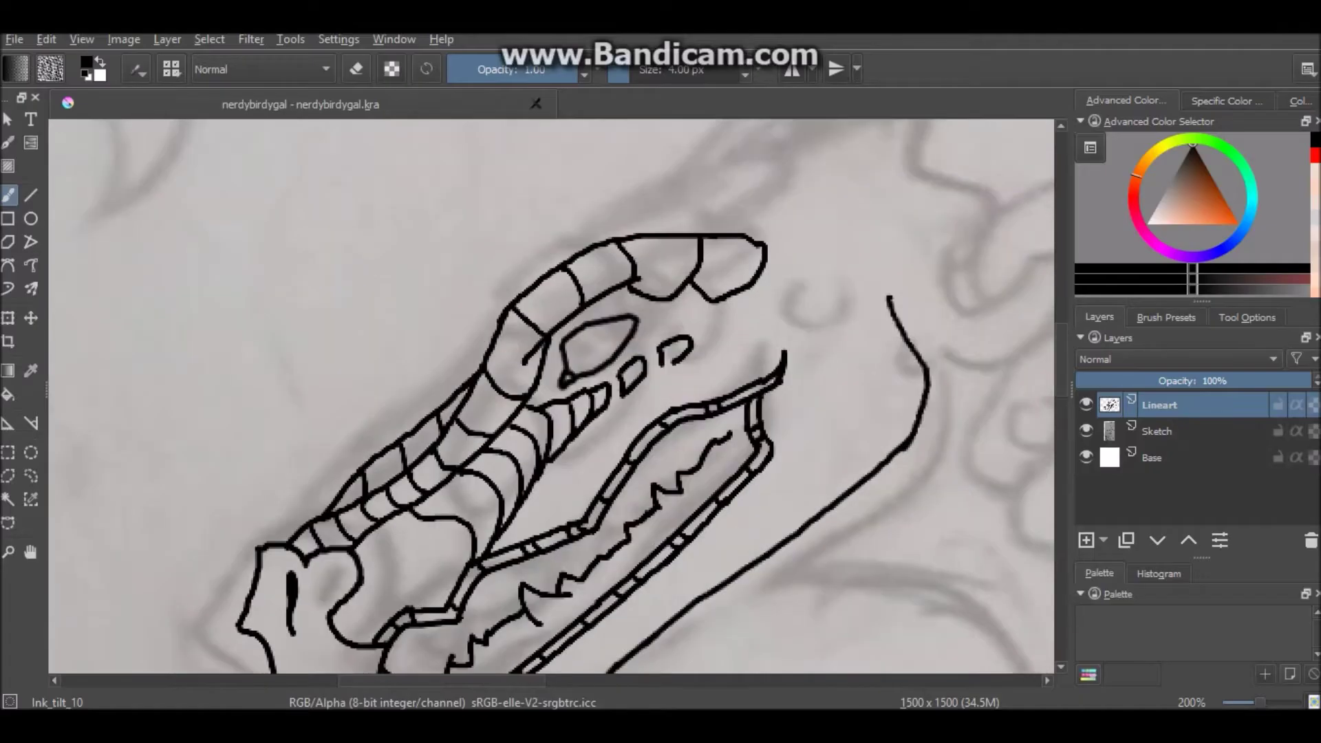
# Step: Ink the row of small separate scales running beneath the eye towards the back of the head
pyautogui.moveTo(640, 291); pyautogui.dragTo(626, 303)
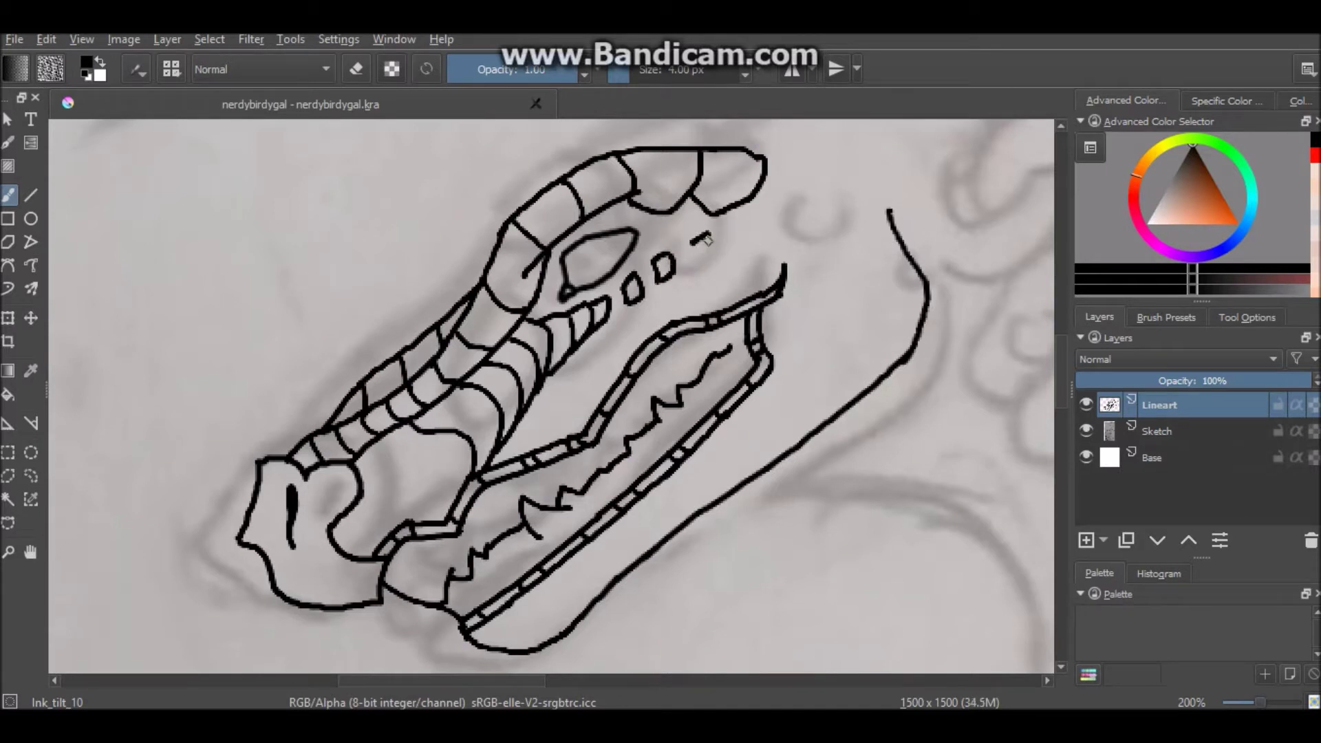
pyautogui.scroll(2, 784, 213)
pyautogui.moveTo(793, 206)
pyautogui.mouseDown()
pyautogui.moveTo(772, 270)
pyautogui.moveTo(821, 268)
pyautogui.mouseUp()
pyautogui.scroll(-1, 625, 366)
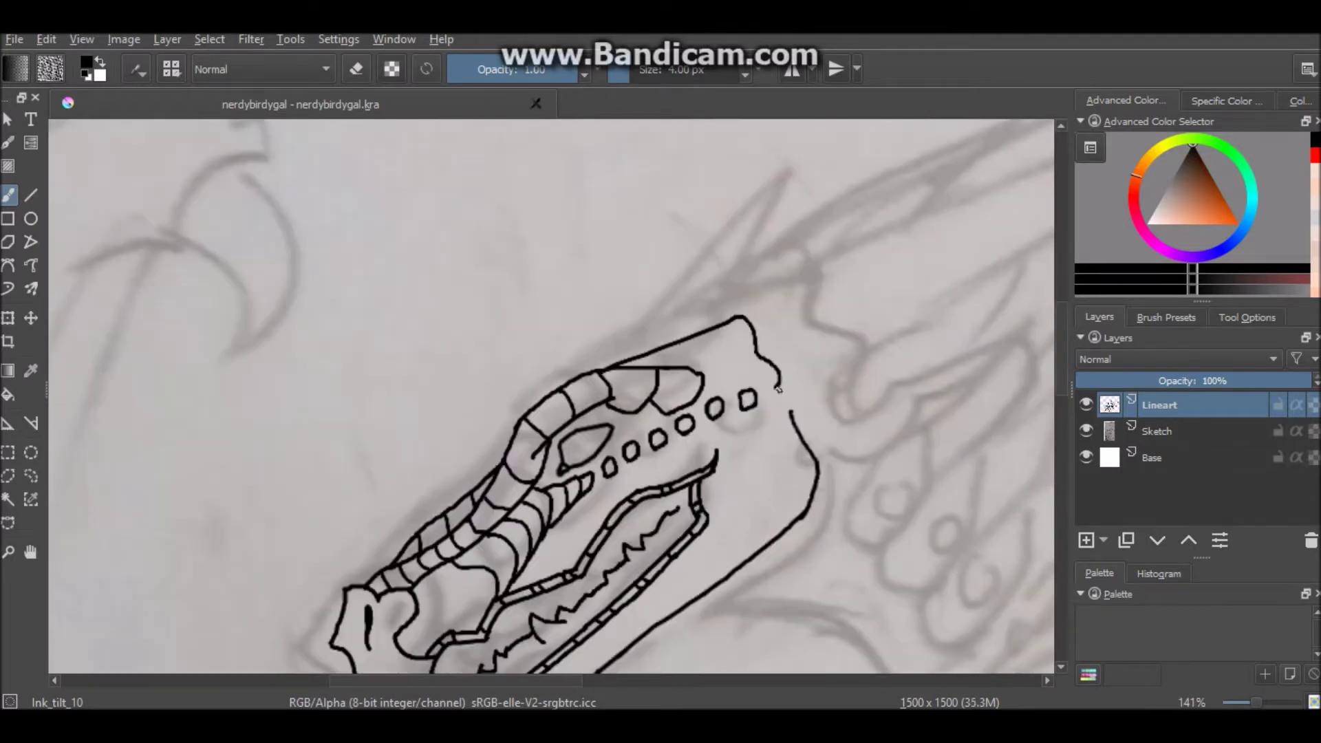
pyautogui.moveTo(757, 344)
pyautogui.mouseDown()
pyautogui.moveTo(526, 383)
pyautogui.moveTo(766, 216)
pyautogui.mouseUp()
pyautogui.hotkey('ctrl', 'z')
pyautogui.moveTo(526, 352); pyautogui.dragTo(751, 220)
pyautogui.hotkey('ctrl', 'z')
pyautogui.moveTo(841, 168); pyautogui.dragTo(526, 352)
pyautogui.moveTo(563, 390); pyautogui.dragTo(840, 168)
pyautogui.hotkey('ctrl', 'z')
pyautogui.moveTo(563, 390); pyautogui.dragTo(840, 168)
pyautogui.scroll(-1, 756, 241)
pyautogui.scroll(1, 814, 200)
pyautogui.hotkey('ctrl', 'z')
pyautogui.hotkey('ctrl', 'z')
pyautogui.moveTo(766, 186); pyautogui.dragTo(790, 558)
pyautogui.hotkey('ctrl', 'z')
pyautogui.moveTo(671, 176); pyautogui.dragTo(728, 489)
pyautogui.hotkey('ctrl', 'z')
# Step: Ink one long straight horn edge extending back from the crown and fit it to the head with a transform
pyautogui.moveTo(654, 232)
pyautogui.mouseDown()
pyautogui.moveTo(749, 574)
pyautogui.moveTo(874, 385)
pyautogui.mouseUp()
pyautogui.hotkey('ctrl', 't')
pyautogui.scroll(-1, 698, 291)
pyautogui.scroll(1, 619, 339)
pyautogui.press('Return')
# Step: Duplicate the horn edge, angle the copy to form the horn's second side, and merge it into the Lineart layer
pyautogui.hotkey('ctrl', 'c')
pyautogui.hotkey('ctrl', 'v')
pyautogui.hotkey('ctrl', 't')
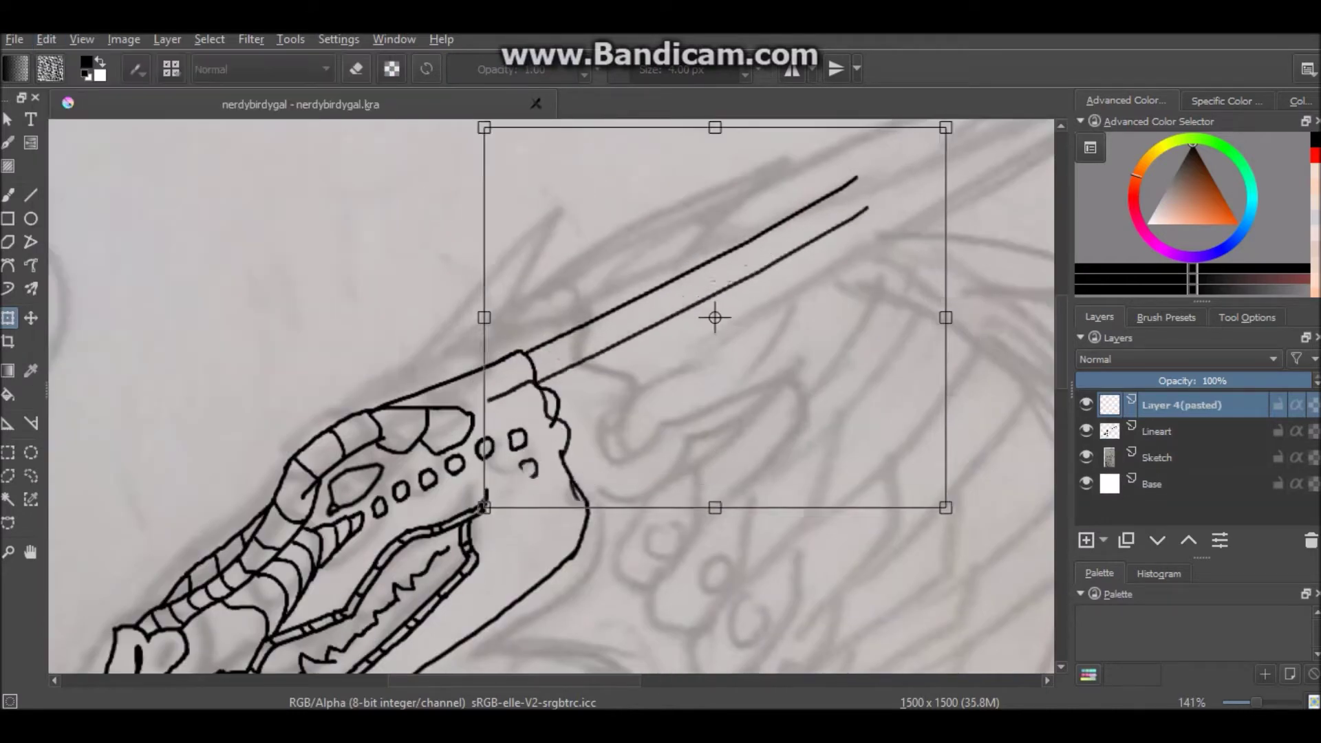
pyautogui.moveTo(707, 295); pyautogui.dragTo(776, 292)
pyautogui.moveTo(612, 506); pyautogui.dragTo(550, 440)
pyautogui.scroll(1, 550, 433)
pyautogui.scroll(-1, 550, 433)
pyautogui.press('Return')
pyautogui.hotkey('ctrl', 'e')
# Step: Select the horn with a freehand selection and rotate it slightly to fit the back of the head
pyautogui.click(31, 475)
pyautogui.moveTo(543, 261); pyautogui.dragTo(536, 275)
pyautogui.click(1190, 701)
pyautogui.click(1135, 551)
pyautogui.hotkey('ctrl', 't')
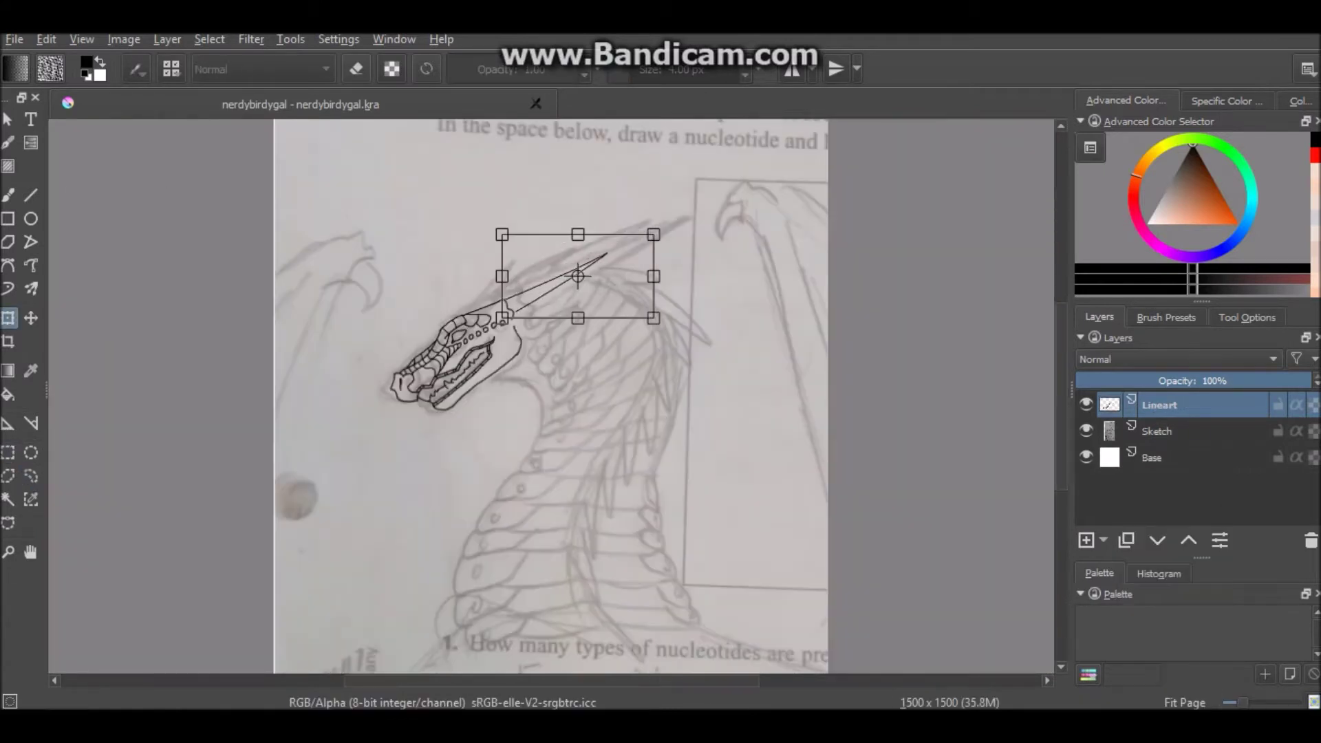
pyautogui.scroll(3, 617, 335)
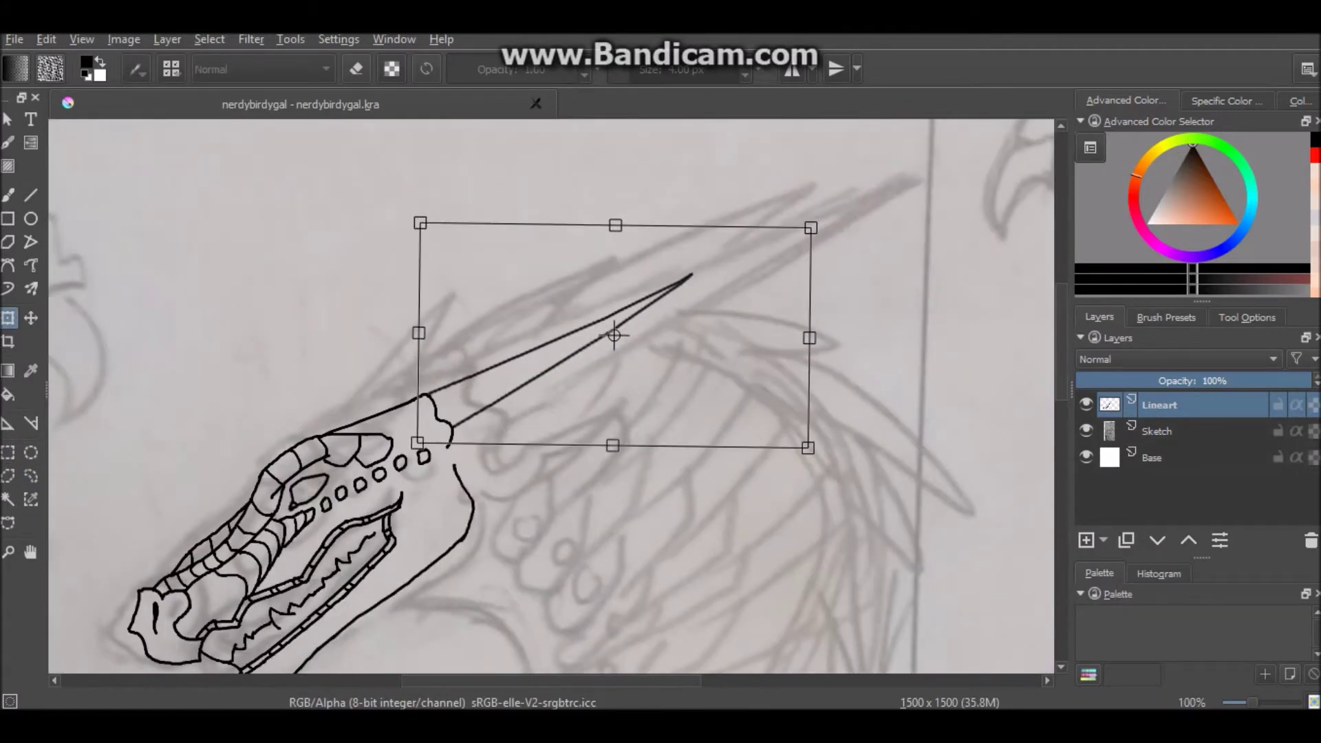
# Step: Clean up the horn's tip and base with the Eraser_hard brush
pyautogui.press('b')
pyautogui.rightClick(708, 310)
pyautogui.click(731, 172)
pyautogui.scroll(3, 696, 294)
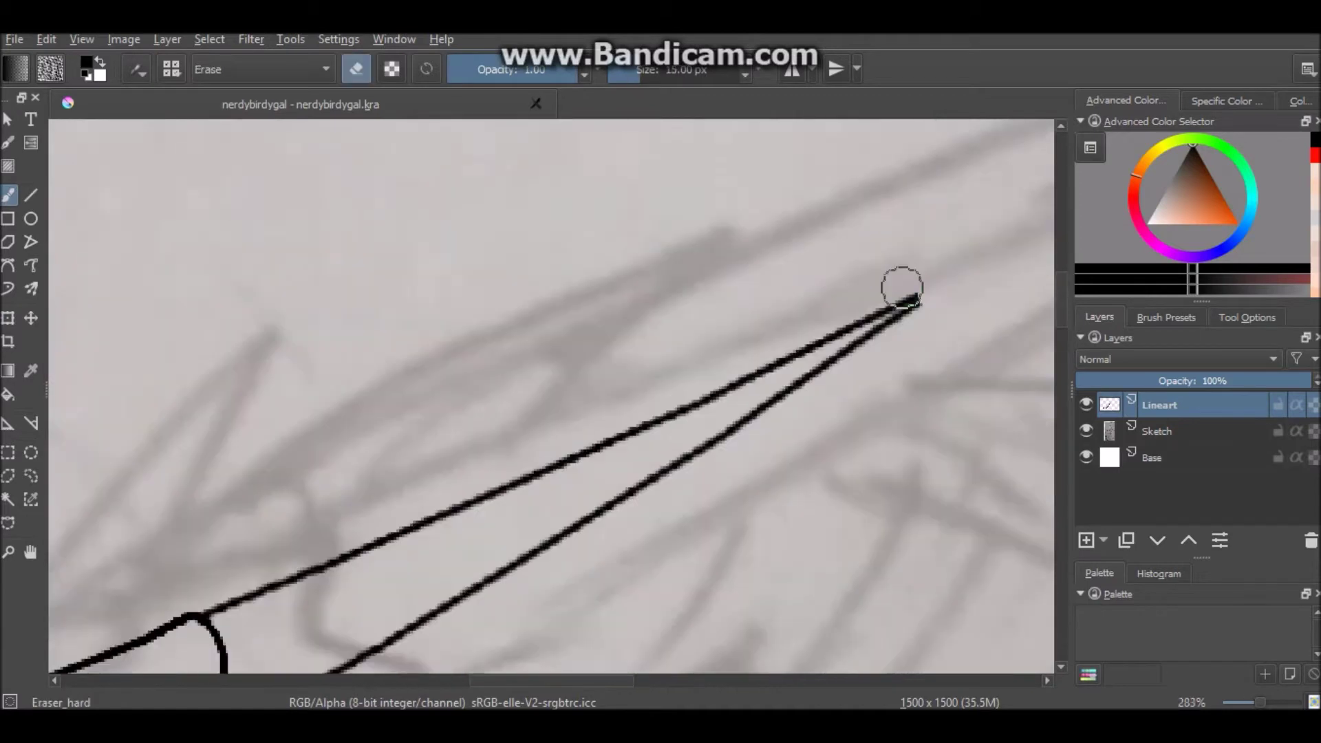
pyautogui.scroll(-3, 550, 396)
pyautogui.scroll(3, 695, 666)
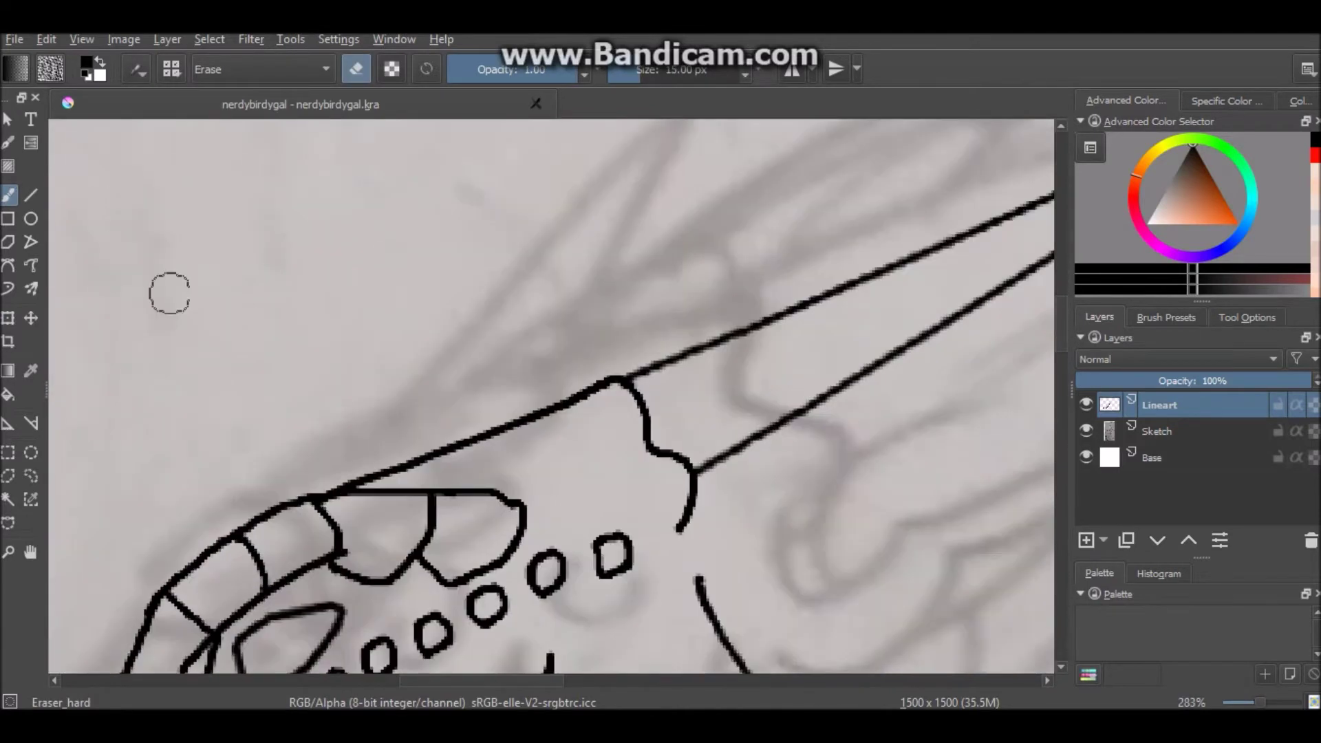
# Step: Ink dividing lines for the scale plates on top of the head, undoing the last stray stroke
pyautogui.press('e')
pyautogui.moveTo(491, 436); pyautogui.dragTo(489, 490)
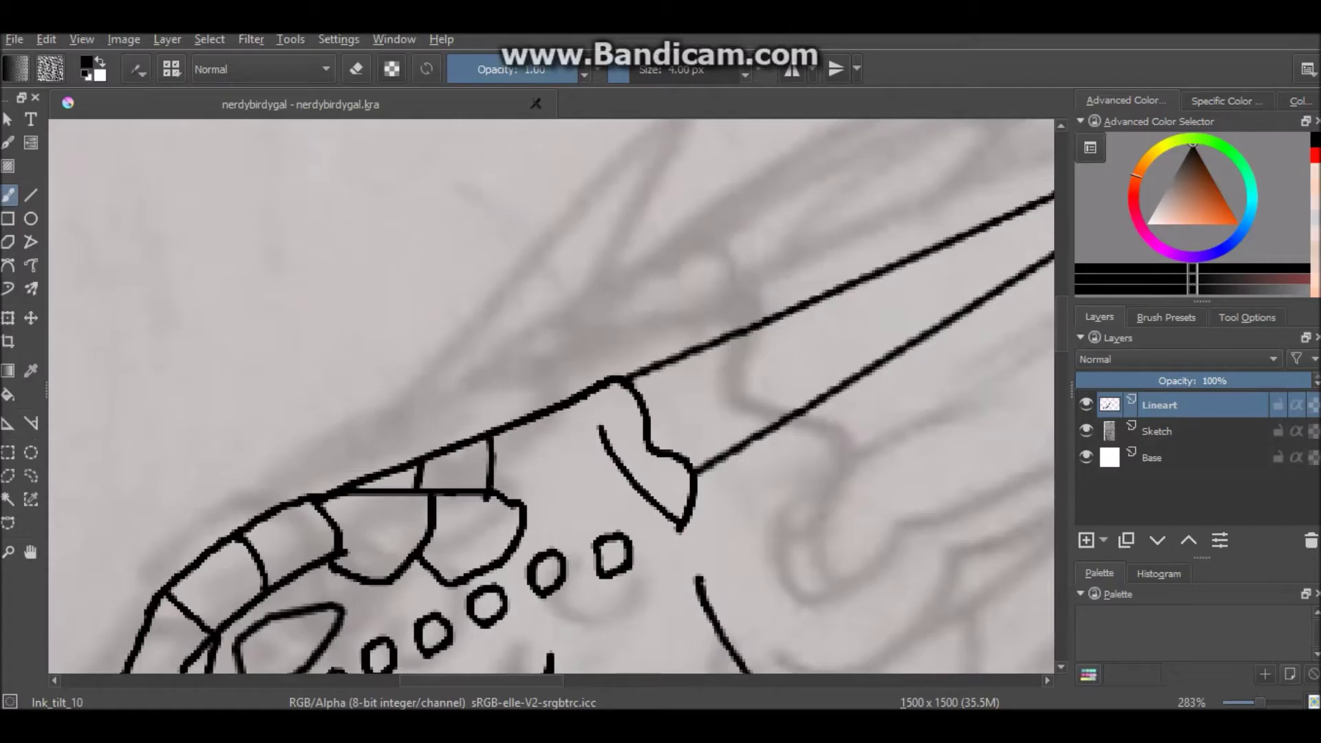
pyautogui.hotkey('ctrl', 'z')
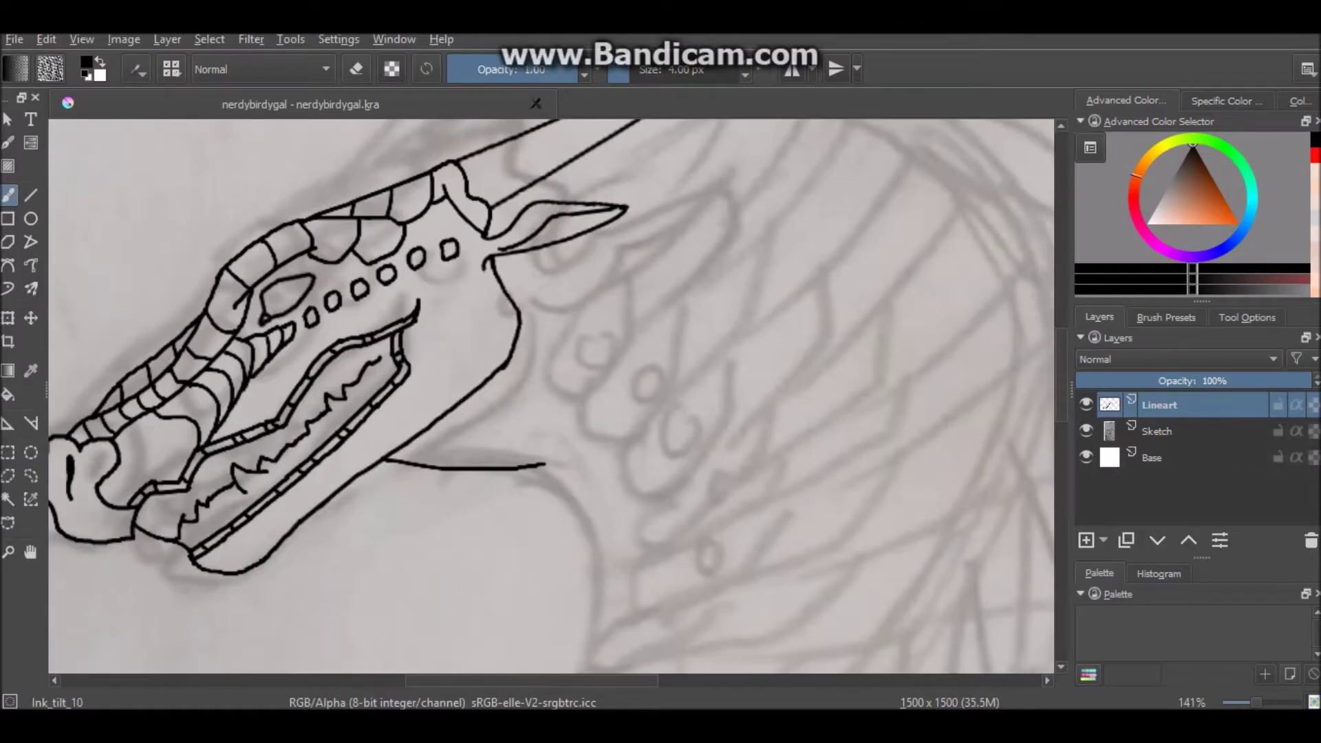
# Step: Ink the front edge of the neck downwards from the throat, redoing the first attempt
pyautogui.scroll(-3, 562, 449)
pyautogui.moveTo(569, 317); pyautogui.dragTo(569, 472)
pyautogui.hotkey('ctrl', 'z')
pyautogui.moveTo(569, 289); pyautogui.dragTo(567, 543)
pyautogui.press('1')
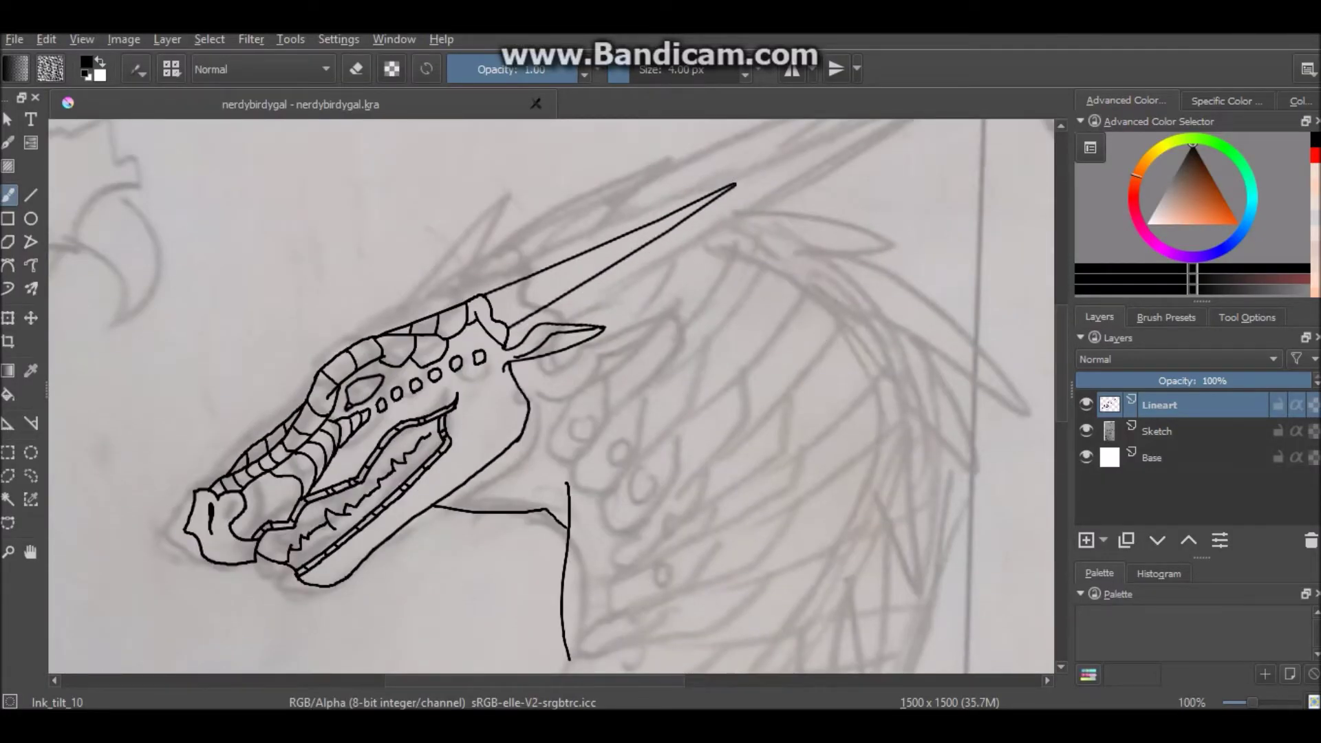
# Step: Ink the long S-shaped contour along the back of the neck, following the sketch down to its base
pyautogui.hotkey('ctrl', 'z')
pyautogui.moveTo(602, 270)
pyautogui.mouseDown()
pyautogui.moveTo(772, 292)
pyautogui.moveTo(670, 505)
pyautogui.mouseUp()
pyautogui.scroll(-3, 550, 395)
pyautogui.scroll(-3, 756, 413)
pyautogui.scroll(-3, 757, 413)
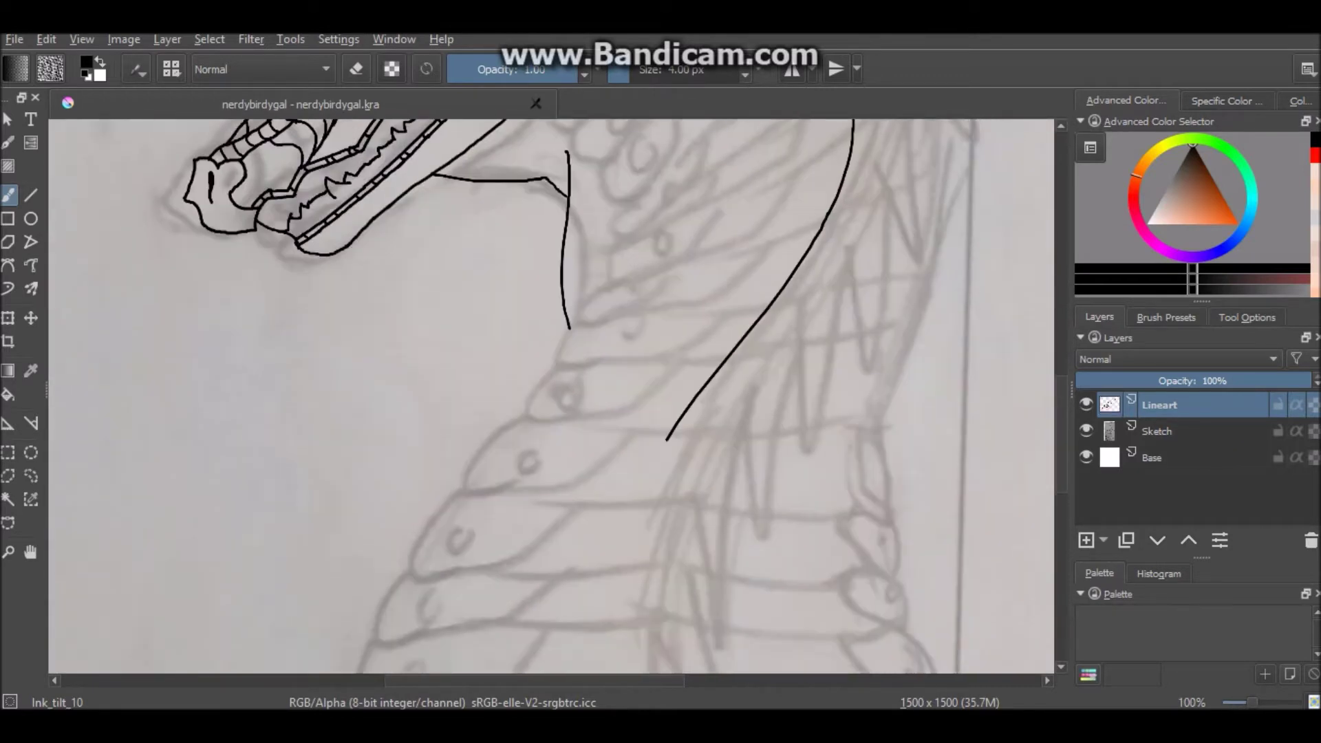
pyautogui.scroll(-3, 757, 412)
pyautogui.moveTo(663, 274); pyautogui.dragTo(763, 497)
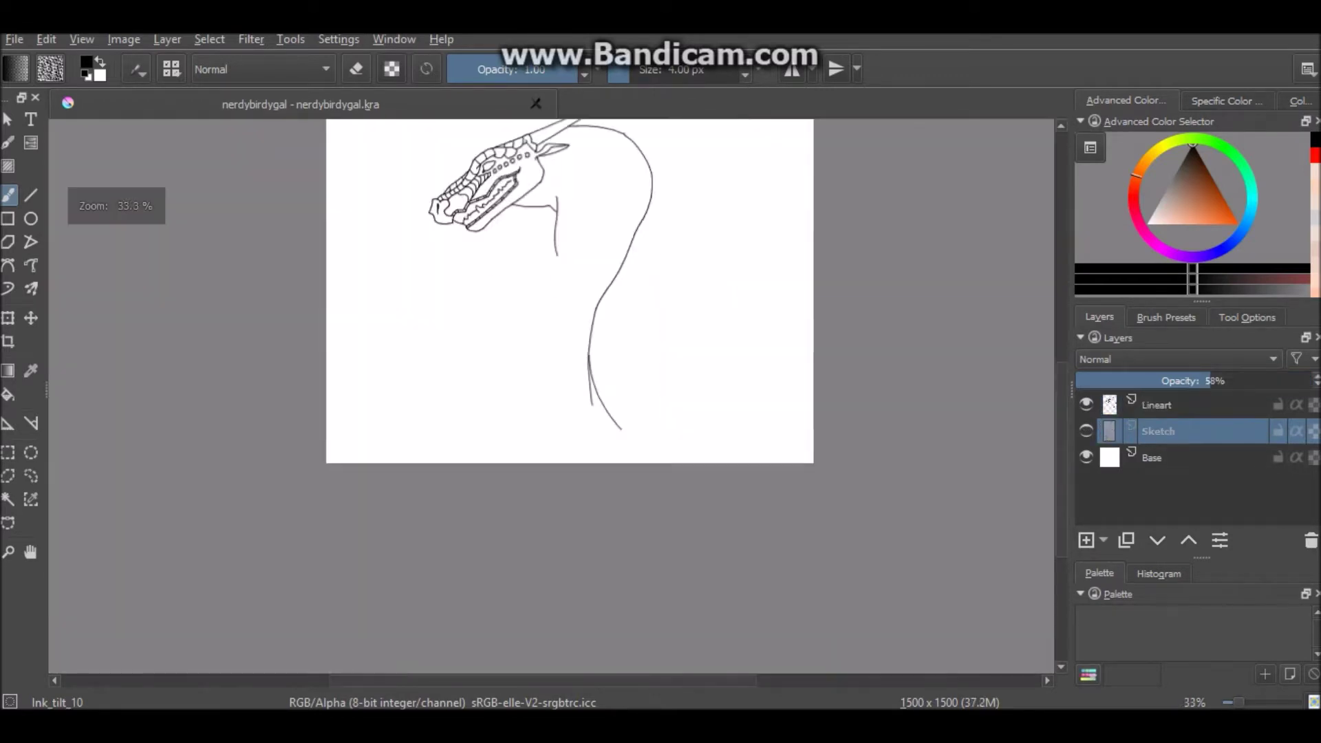
# Step: Ink an inner curve running parallel to the back contour of the neck, starting beneath the horn
pyautogui.scroll(5, 587, 274)
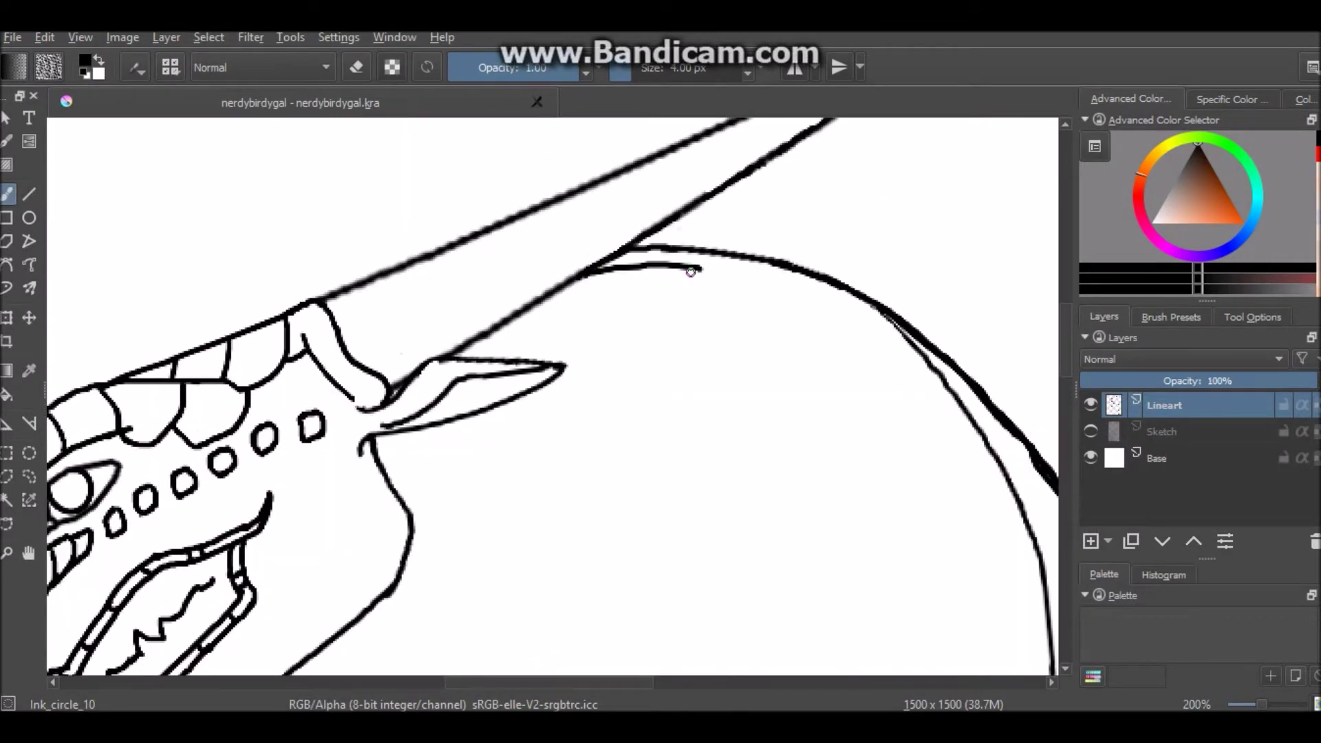
pyautogui.moveTo(765, 284); pyautogui.dragTo(938, 406)
pyautogui.hscroll(3, 688, 609)
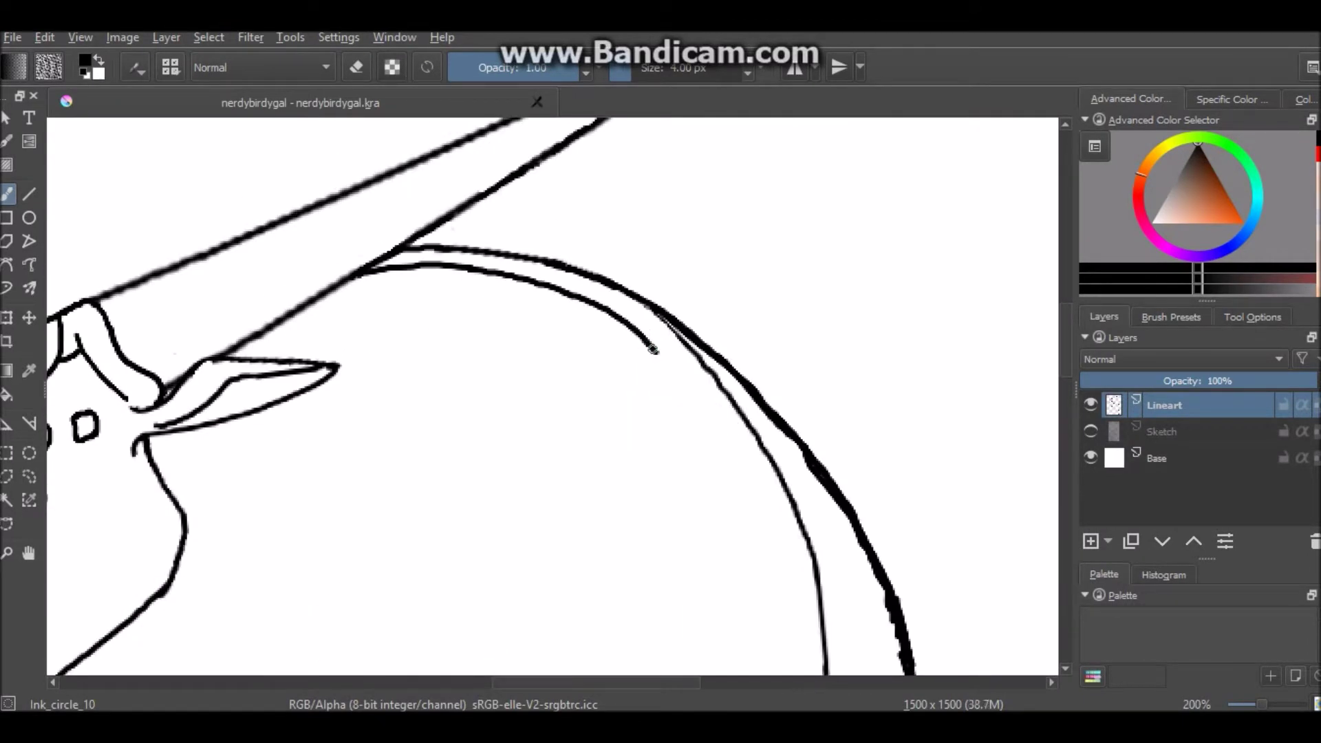
pyautogui.scroll(-3, 654, 348)
pyautogui.moveTo(654, 141)
pyautogui.mouseDown()
pyautogui.moveTo(775, 362)
pyautogui.moveTo(791, 578)
pyautogui.mouseUp()
pyautogui.press('2')
pyautogui.scroll(4, 472, 413)
# Step: Select the inner S-shaped neck contour with a freehand selection and duplicate it onto a new layer
pyautogui.click(28, 476)
pyautogui.scroll(-3, 551, 395)
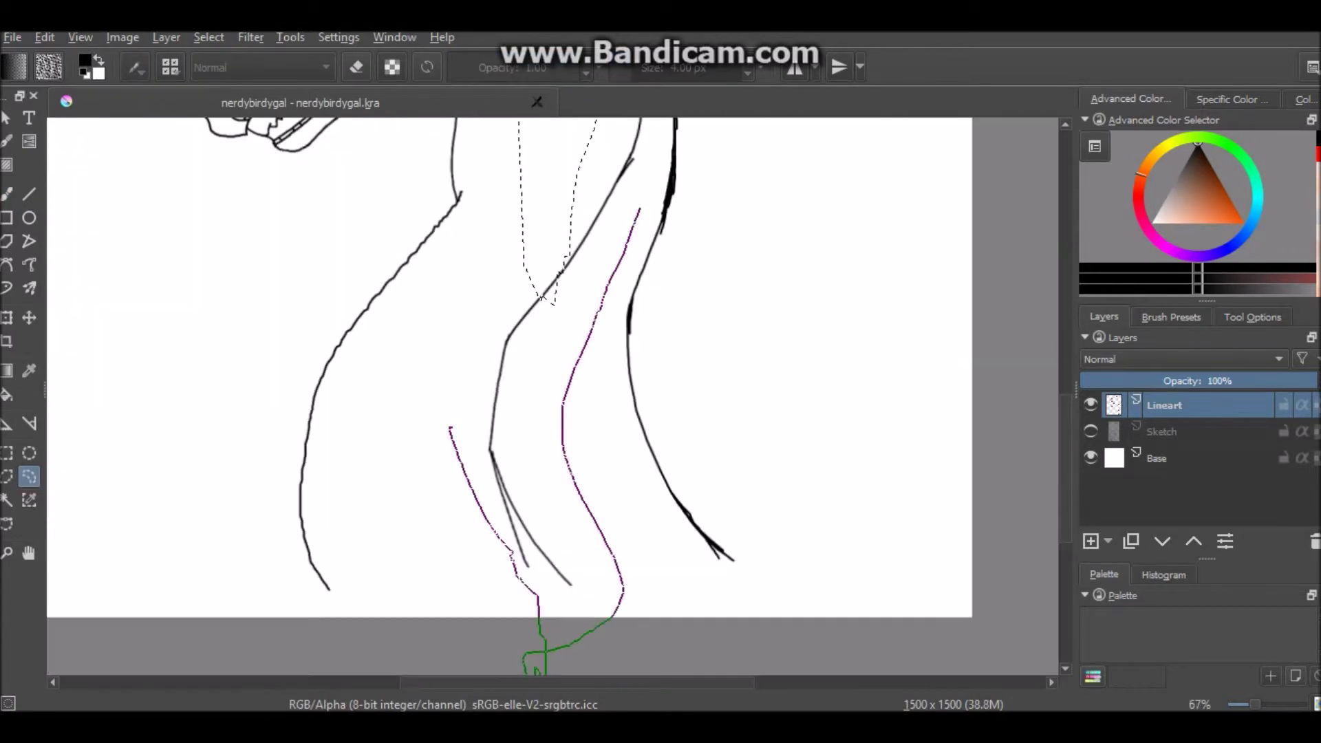
pyautogui.press('2')
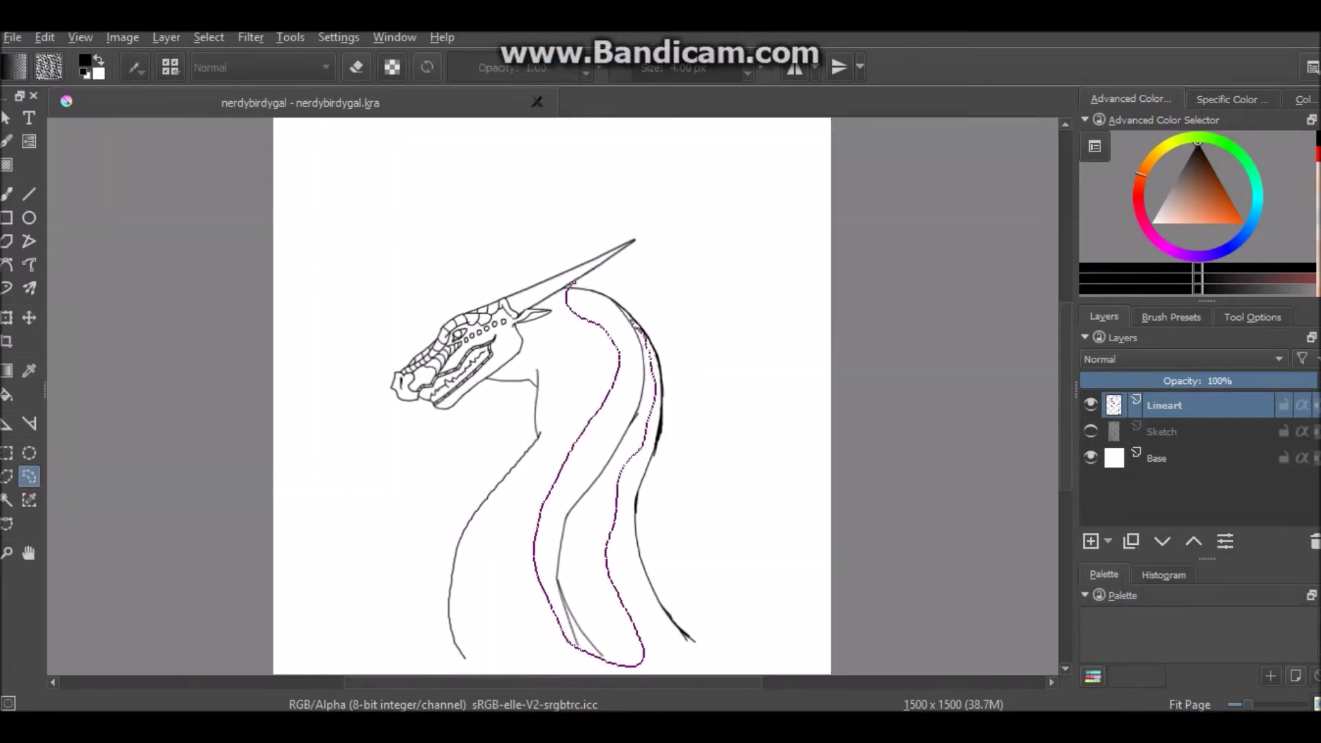
pyautogui.hotkey('ctrl', 'c')
pyautogui.hotkey('ctrl', 'v')
# Step: Transform the pasted neck contour so it sits beside the original as a narrow parallel band
pyautogui.hotkey('ctrl', 't')
pyautogui.moveTo(586, 500); pyautogui.dragTo(583, 468)
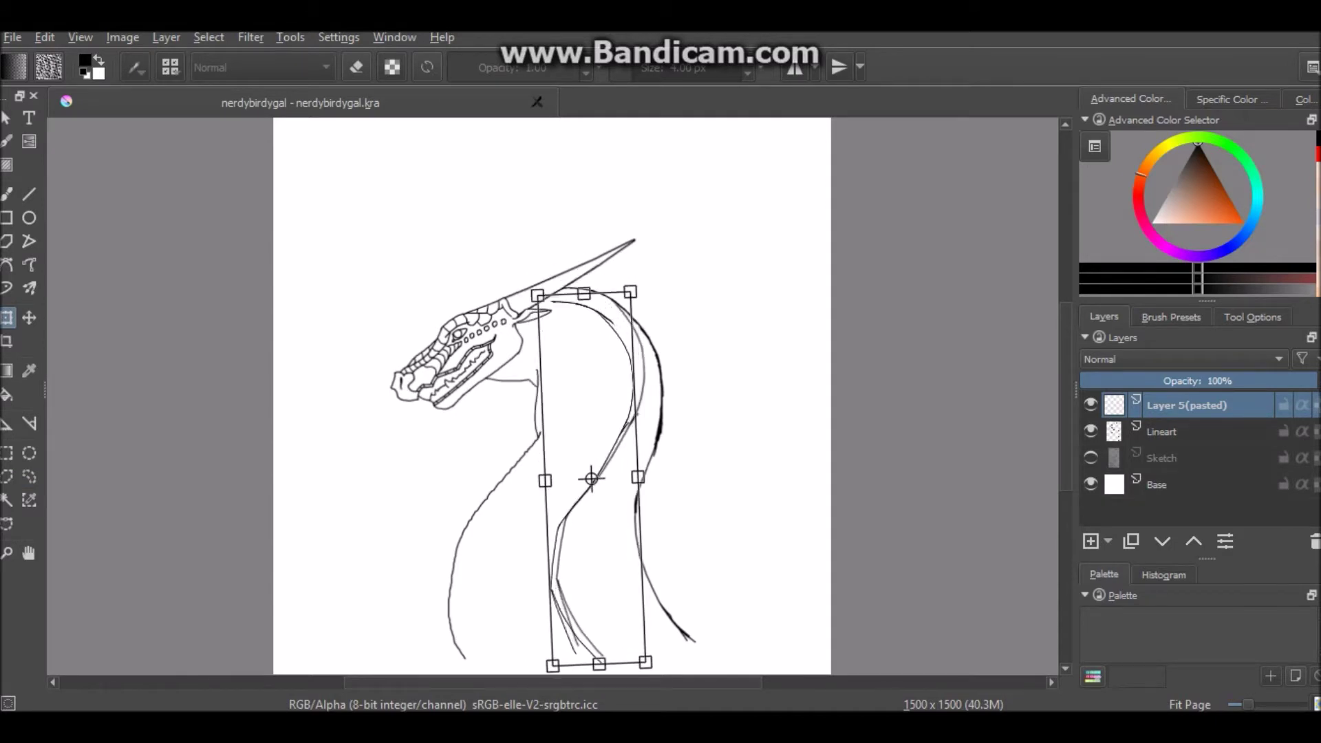
pyautogui.hotkey('ctrl', '+')
pyautogui.moveTo(535, 646); pyautogui.dragTo(539, 640)
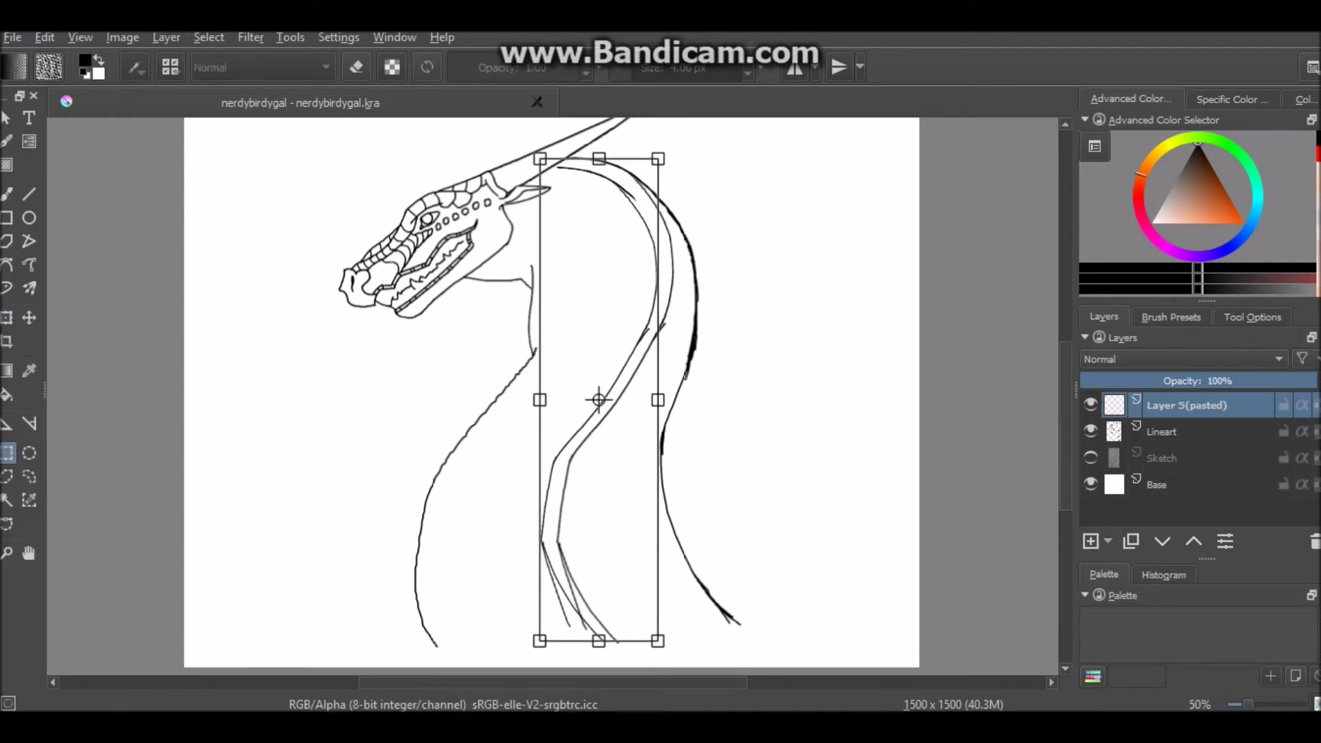
pyautogui.click(44, 37)
pyautogui.click(69, 215)
pyautogui.hotkey('ctrl', 'r')
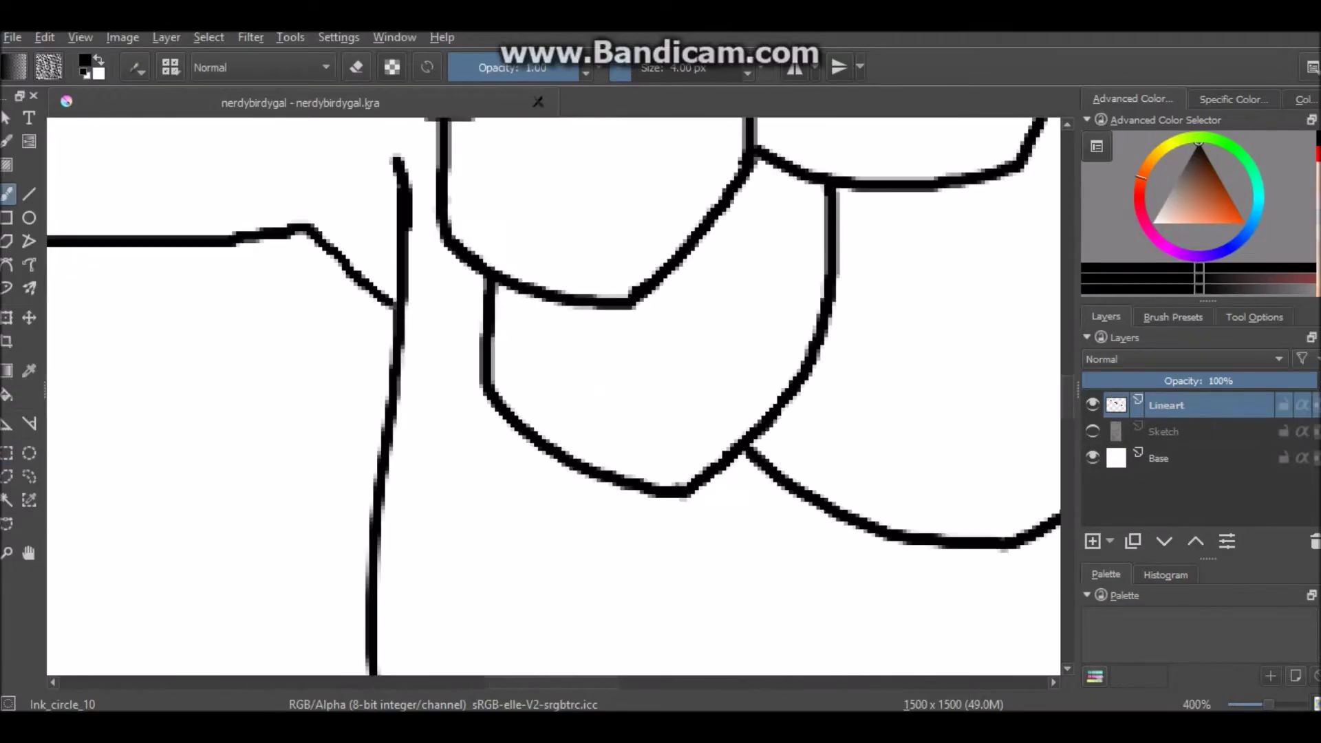
# Step: Clean up the neck scale line ends with the hard eraser and ink the curved side edge of the next upper-neck scale
pyautogui.rightClick(647, 417)
pyautogui.click(763, 413)
pyautogui.rightClick(618, 401)
pyautogui.click(659, 277)
pyautogui.moveTo(605, 247); pyautogui.dragTo(564, 392)
pyautogui.hotkey('ctrl', 'z')
pyautogui.moveTo(593, 228); pyautogui.dragTo(551, 435)
pyautogui.hotkey('ctrl', 'z')
pyautogui.moveTo(598, 231)
pyautogui.mouseDown()
pyautogui.moveTo(589, 323)
pyautogui.moveTo(491, 485)
pyautogui.mouseUp()
# Step: Ink the next row of pointed scales below it across the upper neck, redoing the uneven curves
pyautogui.rightClick(443, 471)
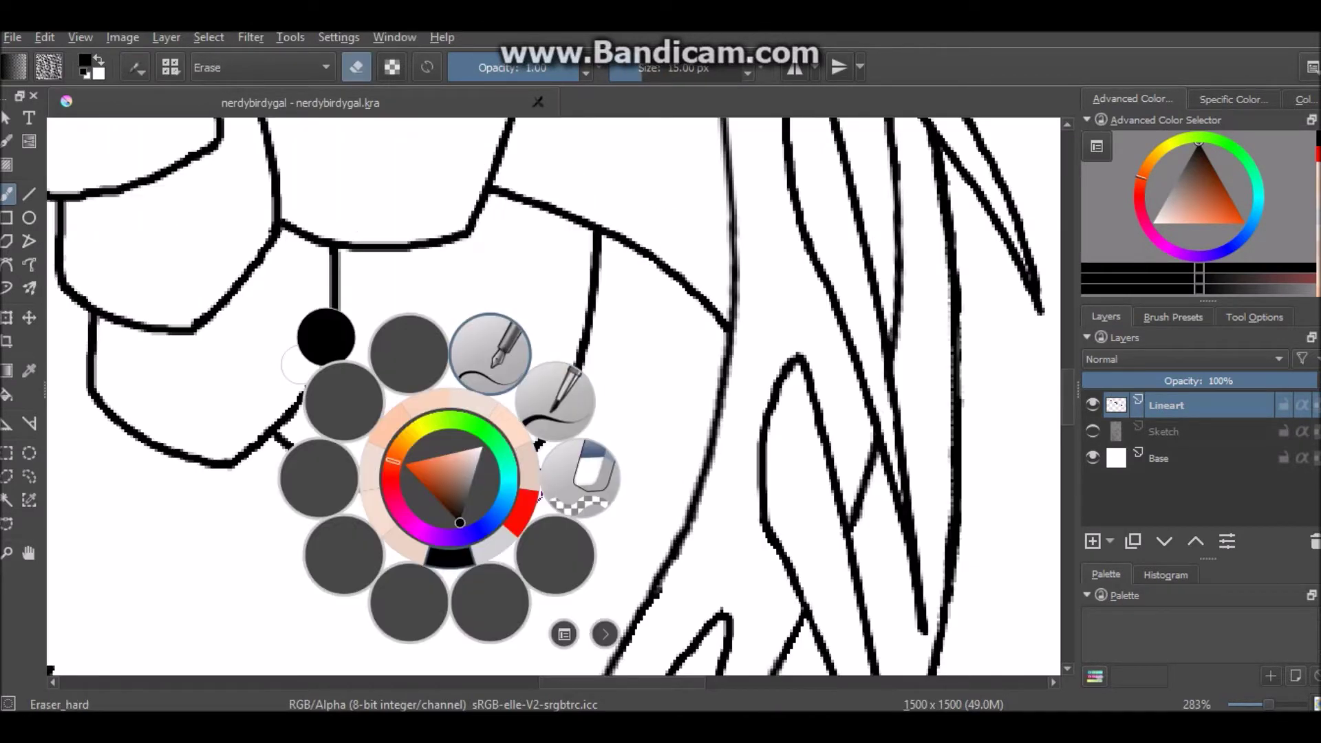
pyautogui.moveTo(358, 492)
pyautogui.mouseDown()
pyautogui.moveTo(467, 502)
pyautogui.moveTo(494, 483)
pyautogui.mouseUp()
pyautogui.moveTo(515, 473)
pyautogui.mouseDown()
pyautogui.moveTo(650, 604)
pyautogui.moveTo(904, 525)
pyautogui.mouseUp()
pyautogui.moveTo(375, 349); pyautogui.dragTo(344, 460)
pyautogui.moveTo(604, 406)
pyautogui.mouseDown()
pyautogui.moveTo(529, 543)
pyautogui.moveTo(347, 462)
pyautogui.moveTo(442, 575)
pyautogui.moveTo(587, 392)
pyautogui.mouseUp()
pyautogui.hotkey('ctrl', 'z')
pyautogui.hotkey('ctrl', 'z')
pyautogui.moveTo(468, 593)
pyautogui.mouseDown()
pyautogui.moveTo(579, 401)
pyautogui.moveTo(485, 564)
pyautogui.mouseUp()
pyautogui.hotkey('ctrl', 'z')
pyautogui.hotkey('ctrl', 'z')
pyautogui.moveTo(580, 401); pyautogui.dragTo(619, 585)
# Step: Ink wide overlapping scales across the middle of the neck out to the inner contour beside the spines
pyautogui.scroll(-3, 585, 413)
pyautogui.moveTo(503, 334); pyautogui.dragTo(614, 436)
pyautogui.moveTo(841, 249); pyautogui.dragTo(613, 438)
pyautogui.moveTo(672, 412); pyautogui.dragTo(743, 530)
pyautogui.hotkey('ctrl', 'z')
pyautogui.moveTo(672, 413); pyautogui.dragTo(757, 571)
pyautogui.moveTo(367, 307); pyautogui.dragTo(292, 417)
pyautogui.moveTo(547, 400); pyautogui.dragTo(440, 523)
pyautogui.hotkey('ctrl', 'z')
pyautogui.moveTo(295, 415); pyautogui.dragTo(543, 395)
# Step: Ink the scale edges where the neck bends toward the front, undoing the misplaced strokes
pyautogui.scroll(-4, 505, 412)
pyautogui.moveTo(468, 350)
pyautogui.mouseDown()
pyautogui.moveTo(729, 240)
pyautogui.moveTo(512, 337)
pyautogui.mouseUp()
pyautogui.hotkey('ctrl', 'z')
pyautogui.moveTo(625, 502); pyautogui.dragTo(554, 333)
pyautogui.scroll(-5, 611, 487)
pyautogui.scroll(5, 611, 487)
pyautogui.moveTo(471, 304); pyautogui.dragTo(285, 415)
pyautogui.moveTo(439, 233); pyautogui.dragTo(711, 357)
pyautogui.hotkey('ctrl', 'z')
# Step: Add a new layer and ink the outer edges of the scales along the front contour of the neck
pyautogui.press('Insert')
pyautogui.moveTo(581, 301)
pyautogui.mouseDown()
pyautogui.moveTo(457, 378)
pyautogui.moveTo(417, 430)
pyautogui.mouseUp()
pyautogui.scroll(-2, 481, 343)
pyautogui.moveTo(578, 175); pyautogui.dragTo(460, 287)
# Step: Compare the scales along the neck's front contour with and without the last two strokes
pyautogui.hotkey('ctrl', 'shift', 'z')
pyautogui.hotkey('ctrl', 'shift', 'z')
pyautogui.hotkey('ctrl', 'z')
pyautogui.hotkey('ctrl', 'z')
pyautogui.hotkey('ctrl', 'shift', 'z')
pyautogui.hotkey('ctrl', 'shift', 'z')
pyautogui.hotkey('ctrl', 'z')
pyautogui.hotkey('ctrl', 'z')
pyautogui.hotkey('ctrl', 'shift', 'z')
pyautogui.hotkey('ctrl', 'shift', 'z')
pyautogui.hotkey('ctrl', 'z')
pyautogui.hotkey('ctrl', 'z')
# Step: Ink the side and curved lower edge of the next front scale beneath the neck's bend
pyautogui.moveTo(485, 276)
pyautogui.mouseDown()
pyautogui.moveTo(513, 374)
pyautogui.moveTo(605, 383)
pyautogui.moveTo(619, 478)
pyautogui.mouseUp()
pyautogui.scroll(-5, 605, 382)
pyautogui.scroll(5, 605, 383)
pyautogui.hotkey('ctrl', 'z')
pyautogui.moveTo(739, 302); pyautogui.dragTo(586, 378)
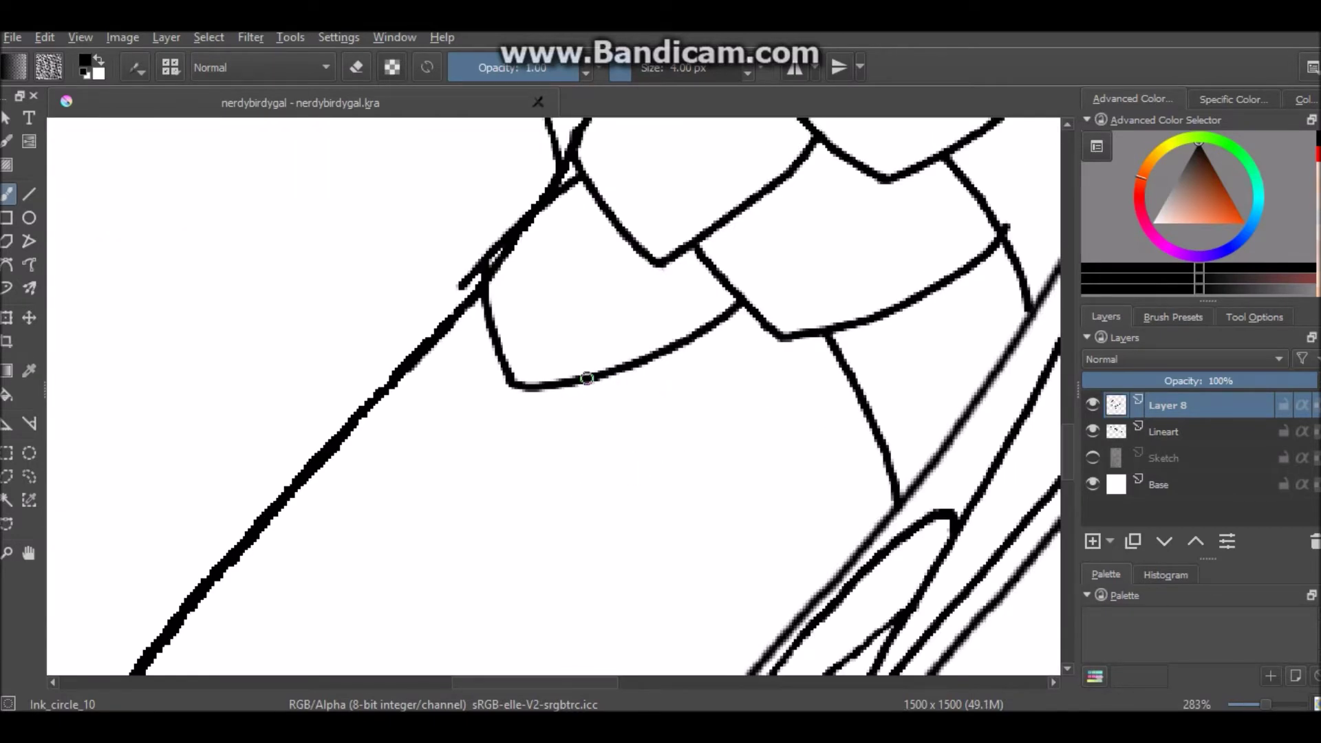
pyautogui.moveTo(601, 451); pyautogui.dragTo(646, 485)
pyautogui.scroll(-5, 619, 447)
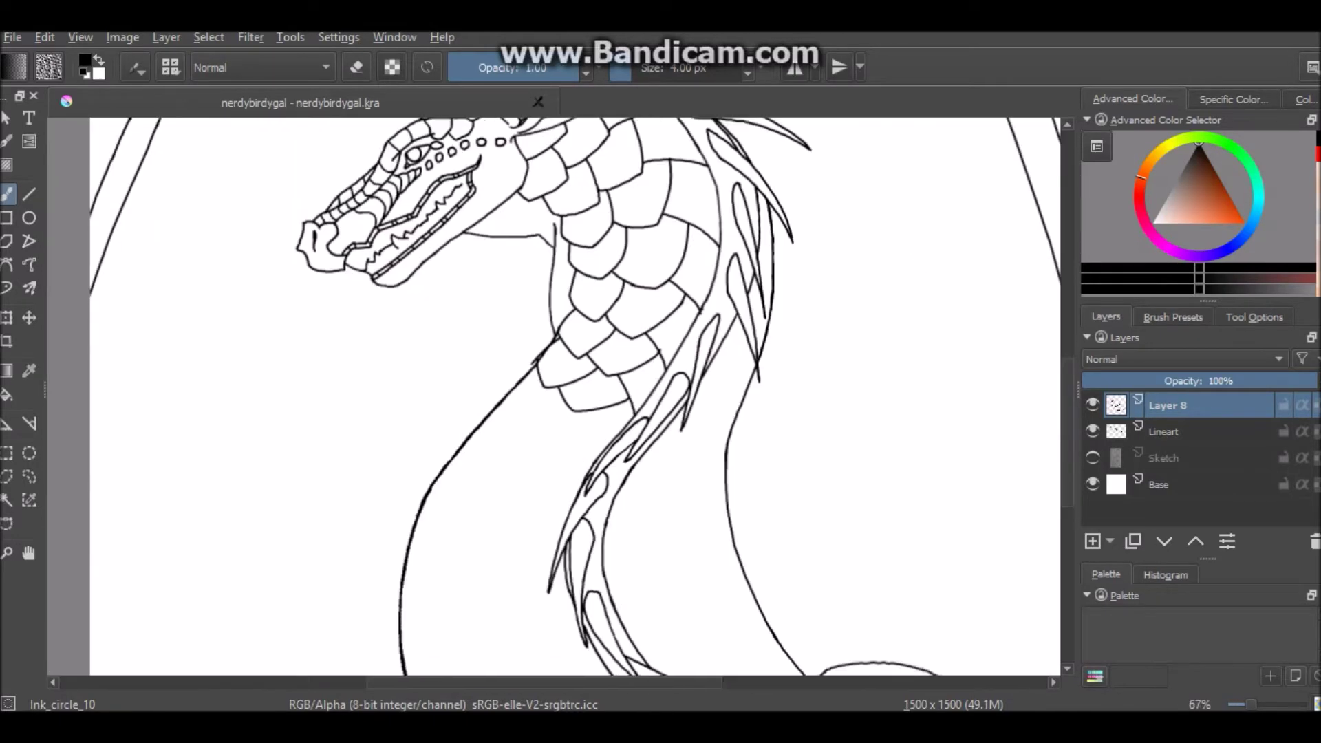
# Step: Ink another scale edge on the lower neck and save the document
pyautogui.scroll(4, 619, 447)
pyautogui.moveTo(671, 330); pyautogui.dragTo(705, 444)
pyautogui.scroll(-5, 692, 414)
pyautogui.hotkey('ctrl', 's')
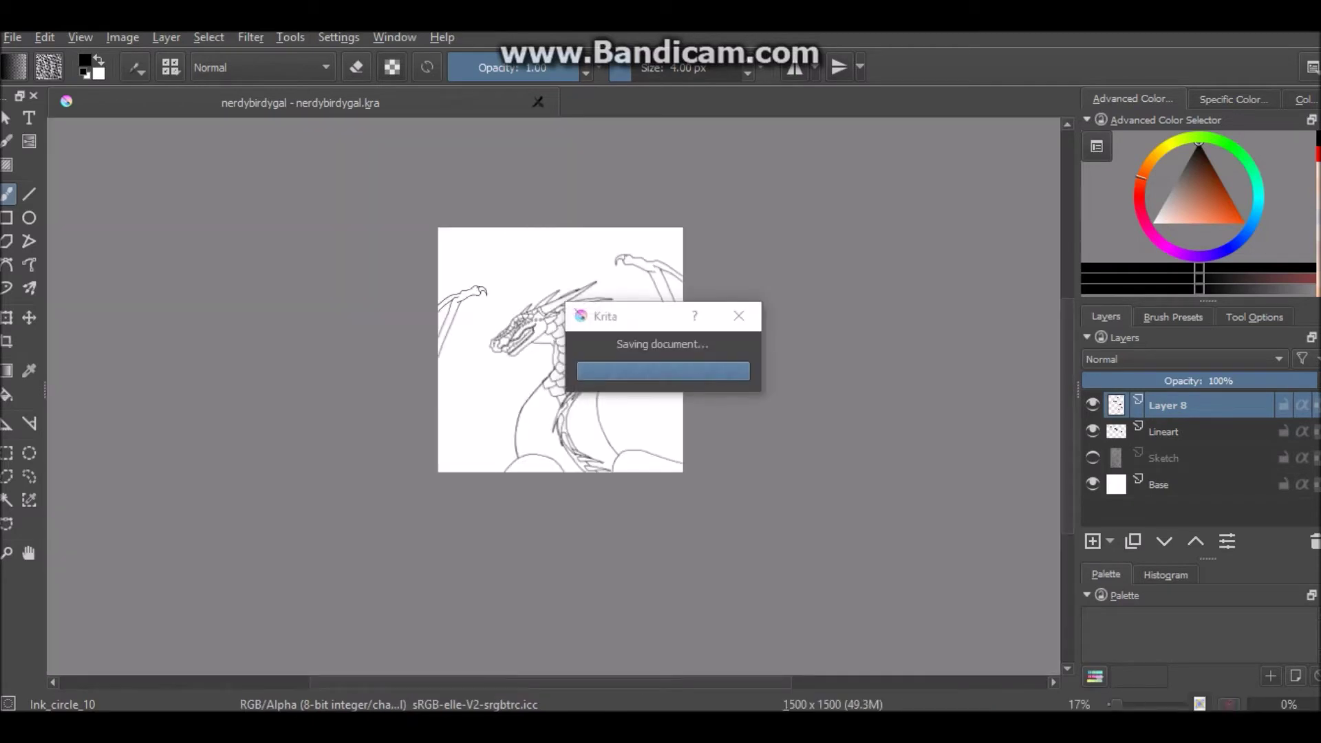
# Step: Ink the lowest overlapping plates between the neck's back contour and the spines, just above the shoulder
pyautogui.scroll(5, 550, 385)
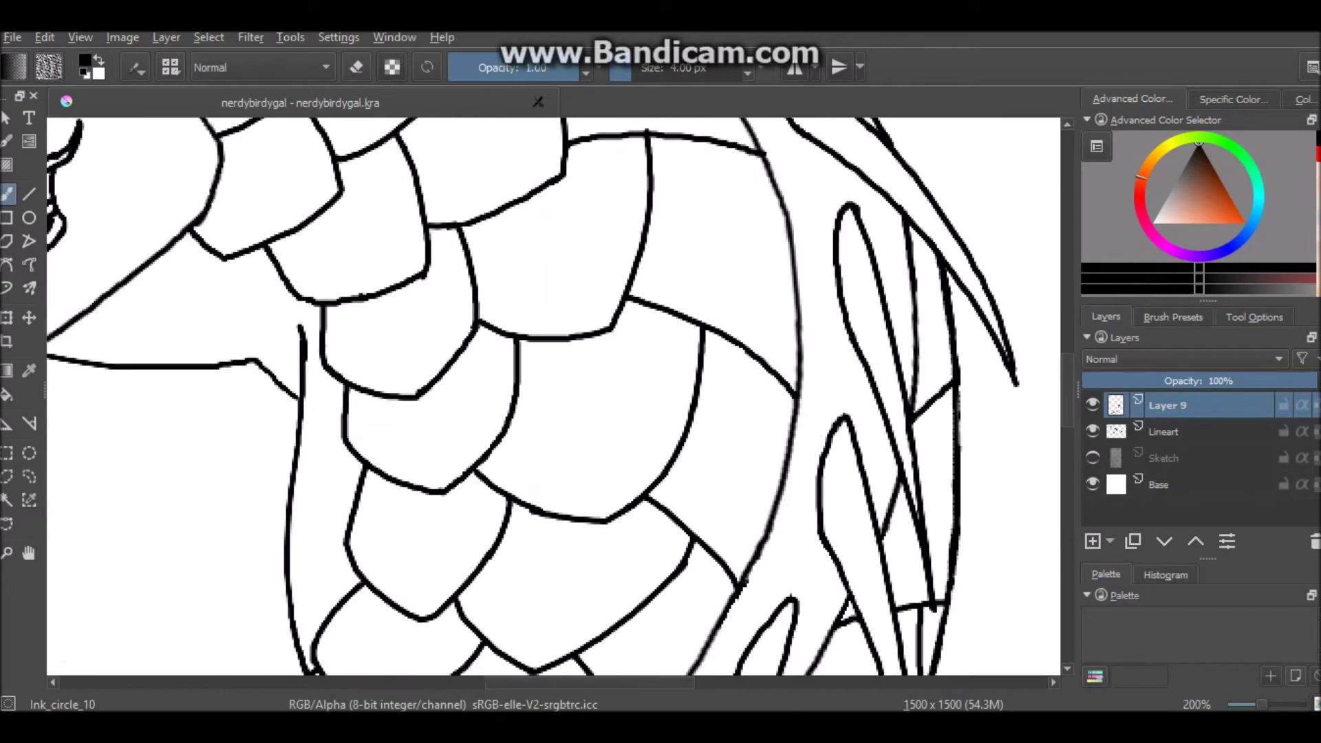
pyautogui.scroll(-1, 1057, 527)
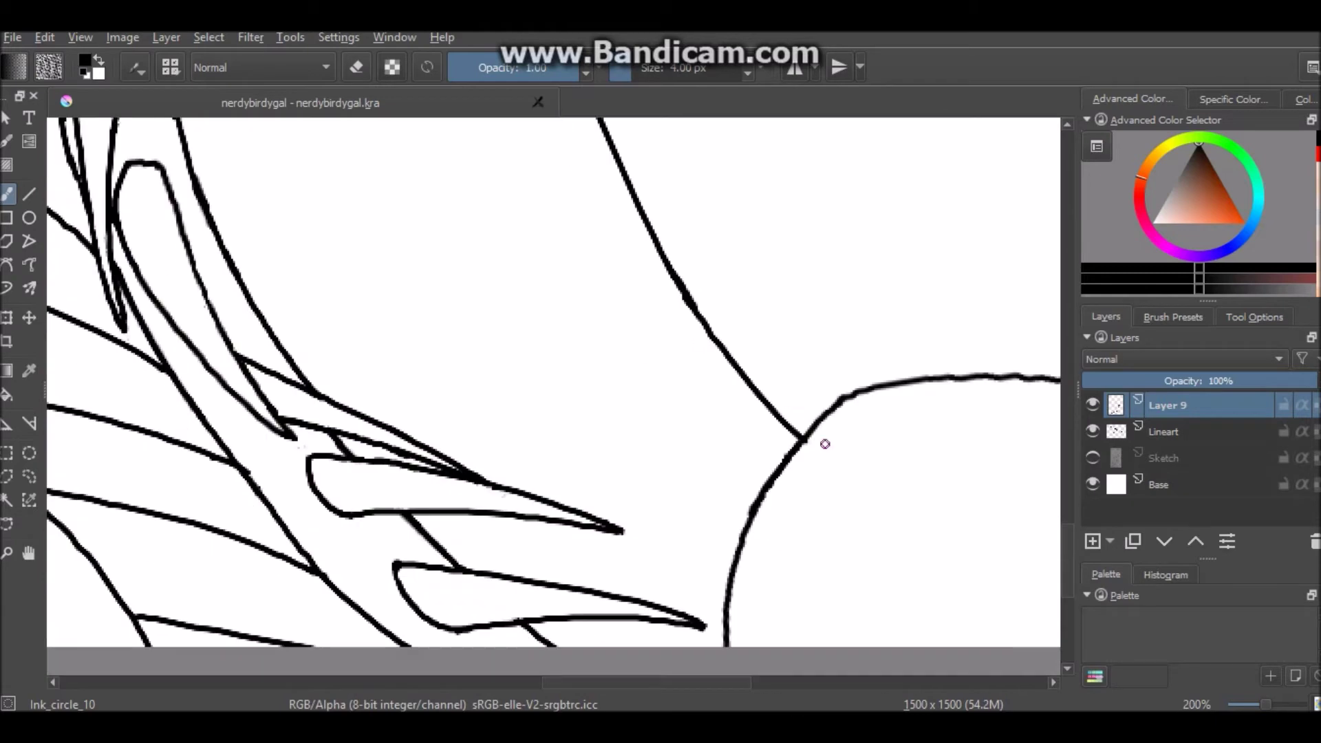
pyautogui.moveTo(601, 583)
pyautogui.mouseDown()
pyautogui.moveTo(640, 530)
pyautogui.moveTo(757, 531)
pyautogui.mouseUp()
pyautogui.hotkey('ctrl', 'z')
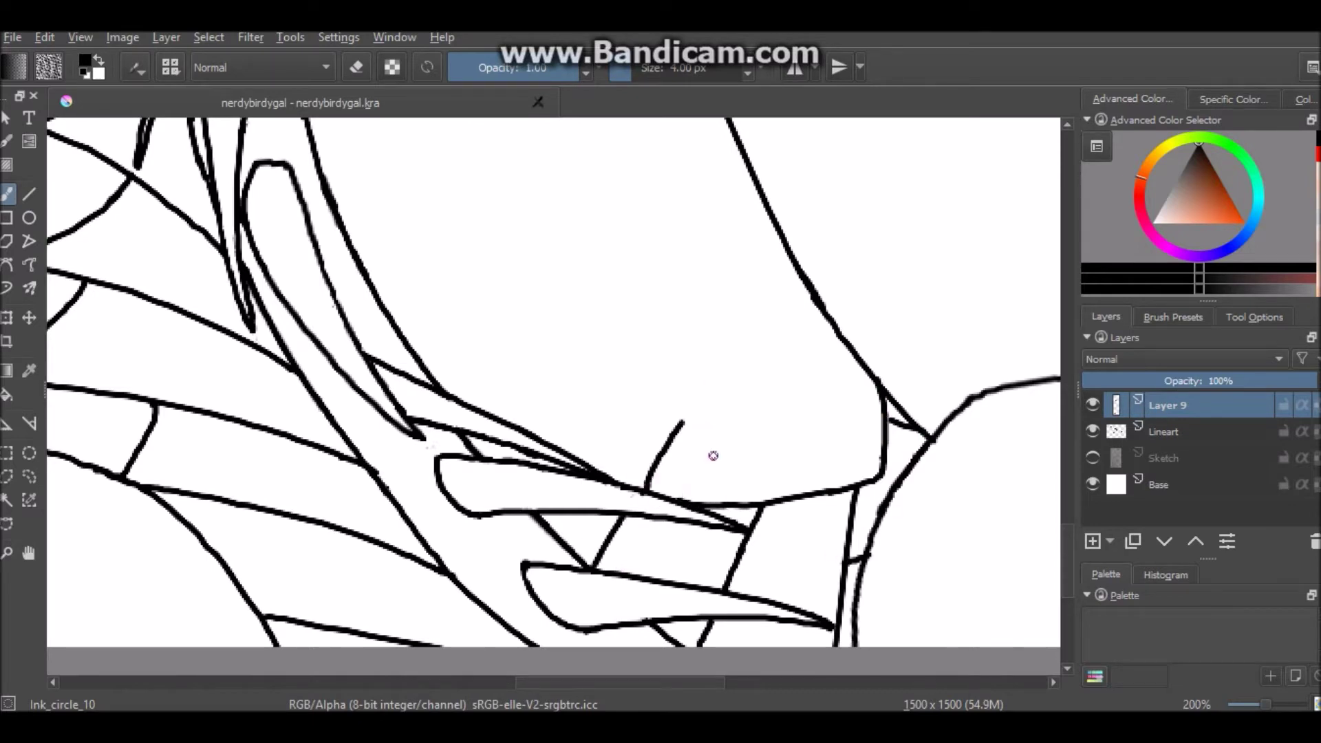
pyautogui.hotkey('ctrl', 'z')
pyautogui.moveTo(623, 415); pyautogui.dragTo(800, 405)
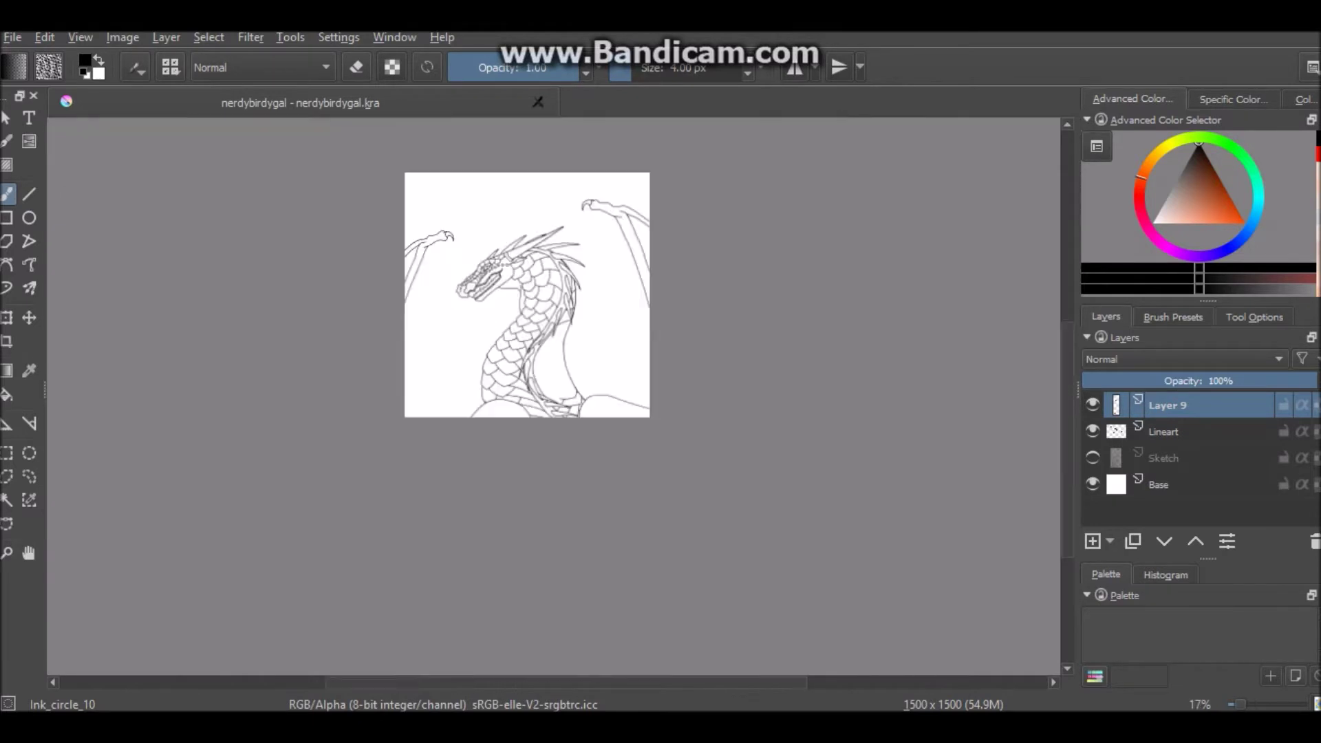
pyautogui.moveTo(521, 423); pyautogui.dragTo(602, 317)
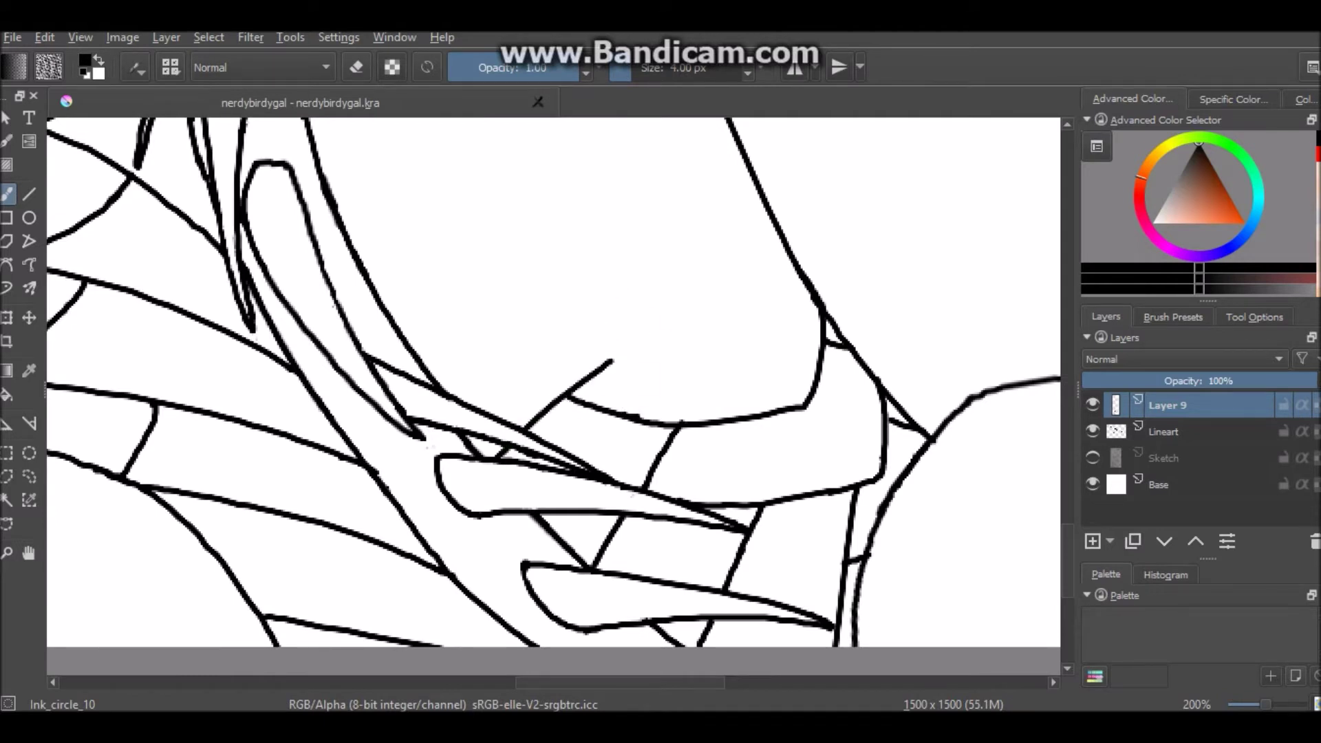
# Step: Ink the next plate higher up the back of the neck, curving its lower edge up into the back contour
pyautogui.moveTo(605, 323)
pyautogui.mouseDown()
pyautogui.moveTo(805, 330)
pyautogui.moveTo(777, 249)
pyautogui.mouseUp()
pyautogui.hotkey('ctrl', 'z')
pyautogui.hotkey('ctrl', 'z')
pyautogui.moveTo(554, 327)
pyautogui.mouseDown()
pyautogui.moveTo(729, 337)
pyautogui.moveTo(778, 310)
pyautogui.mouseUp()
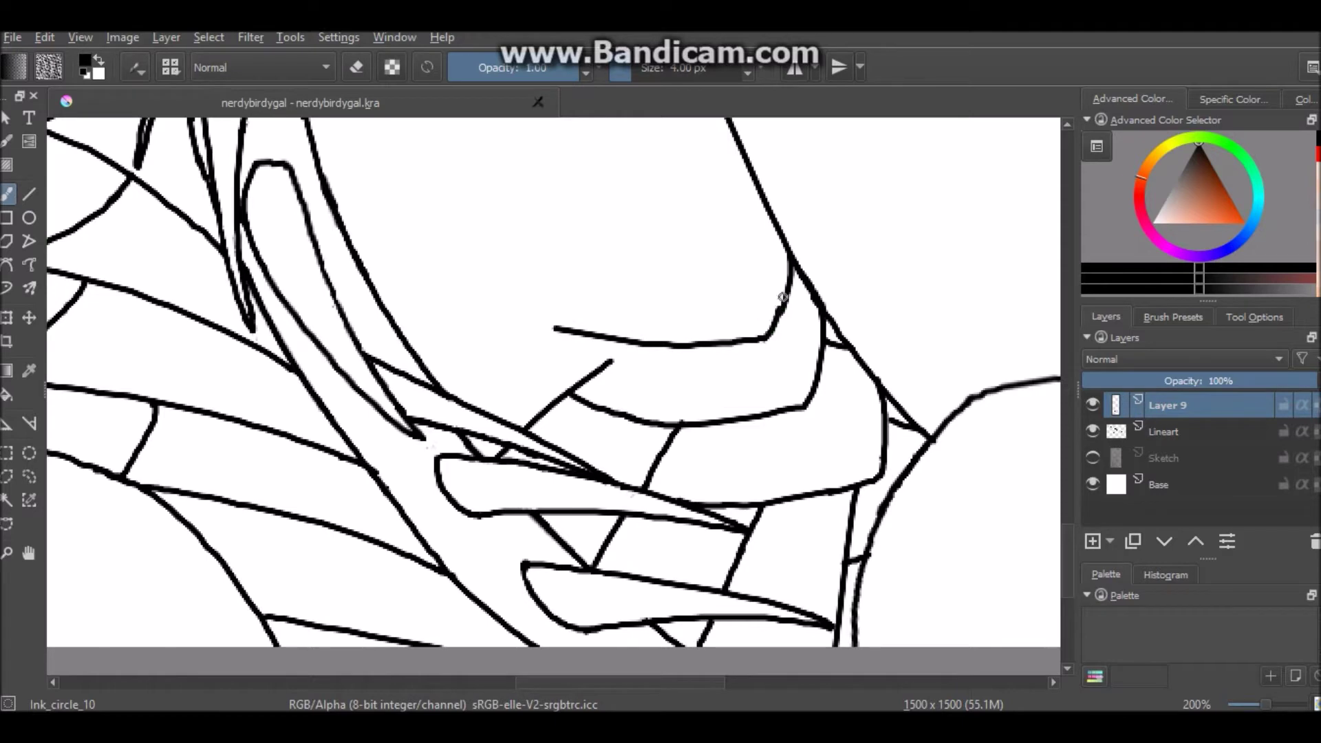
# Step: Ink short paired crossbands on the strip between the spines along the upper and middle neck
pyautogui.scroll(-5, 610, 363)
pyautogui.scroll(-4, 619, 385)
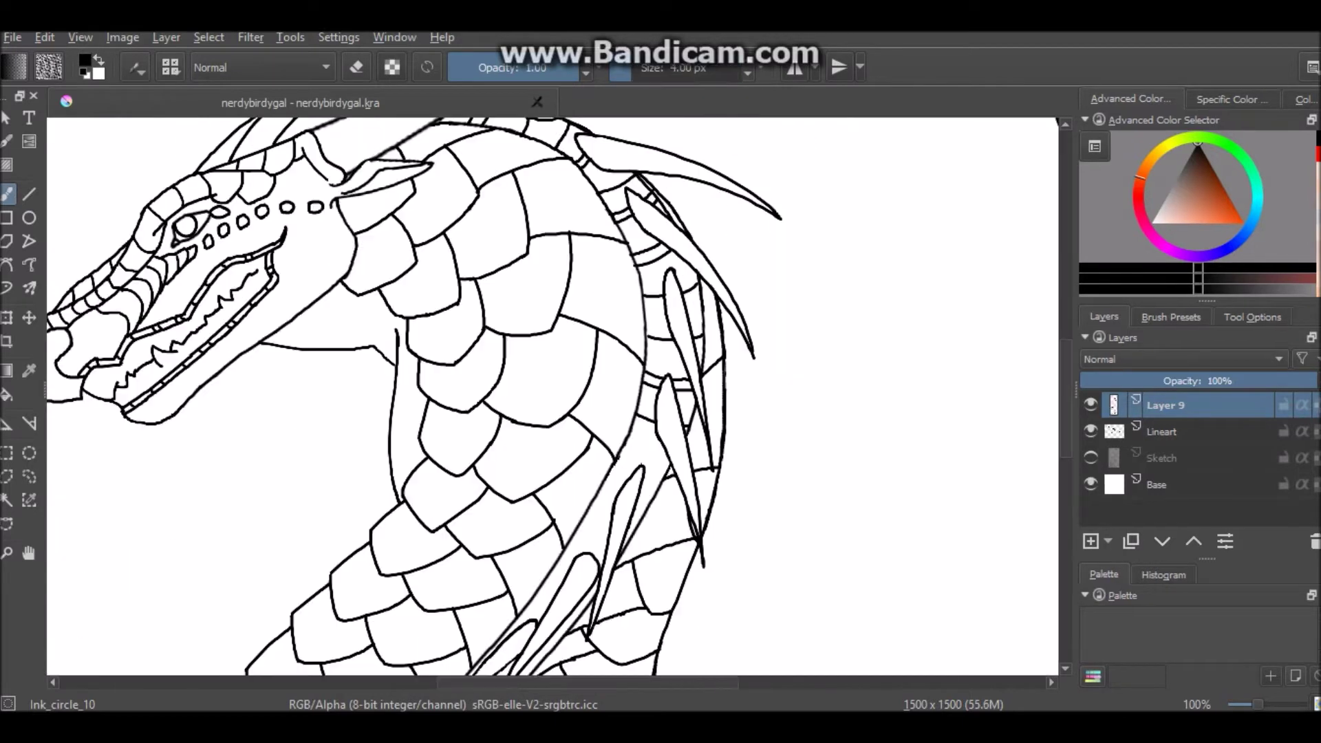
pyautogui.scroll(5, 740, 452)
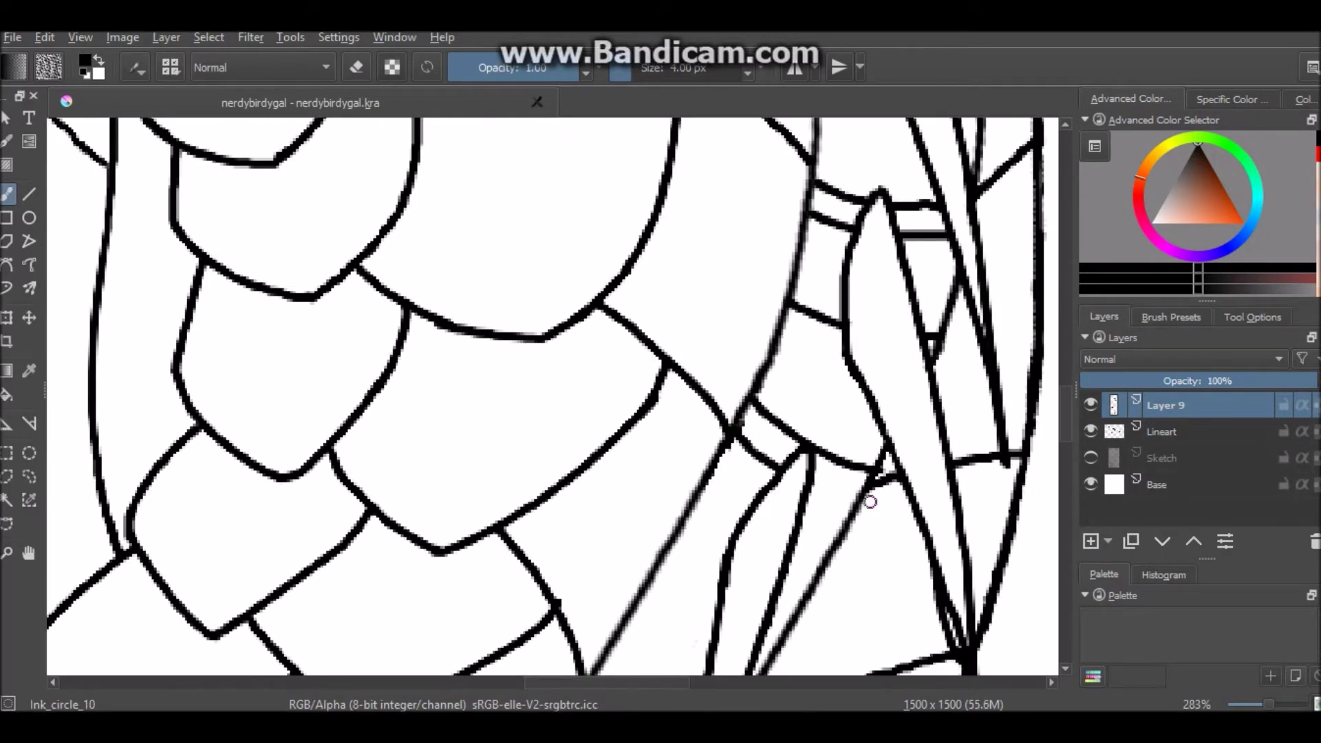
pyautogui.scroll(-5, 592, 478)
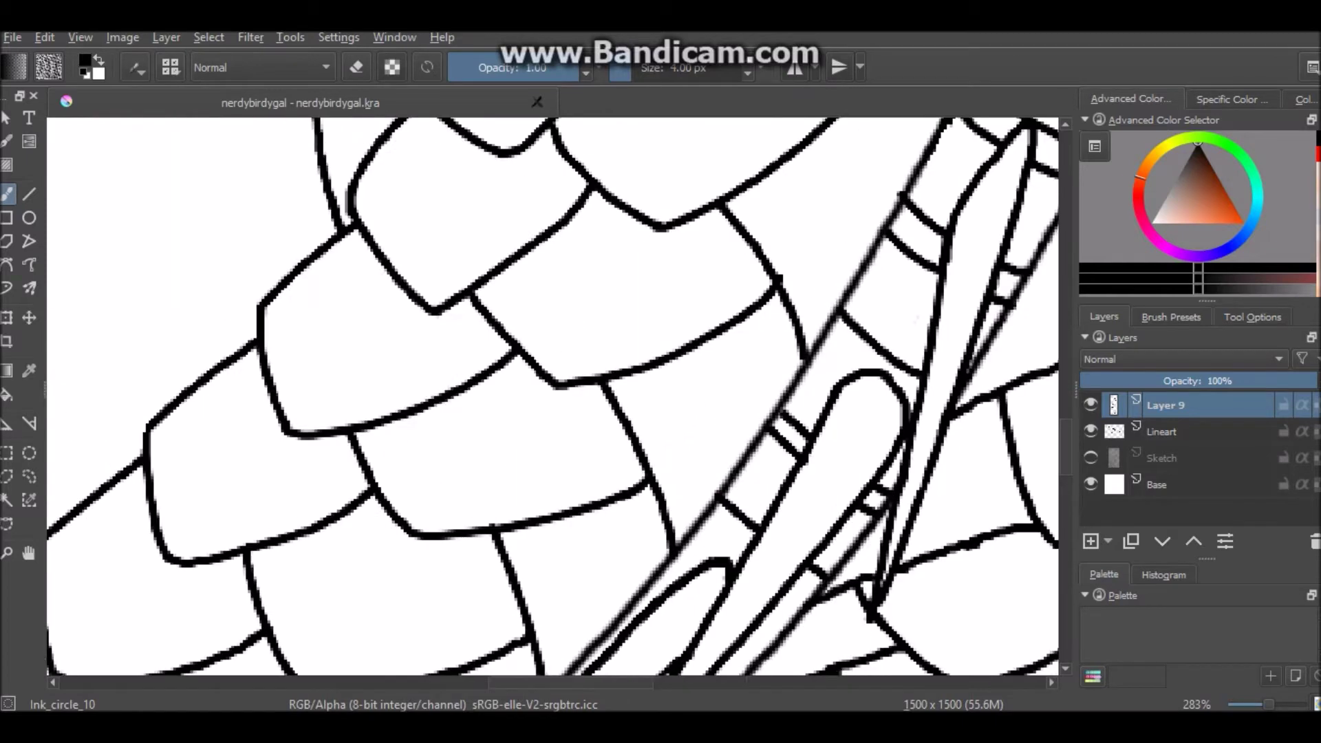
pyautogui.press('2')
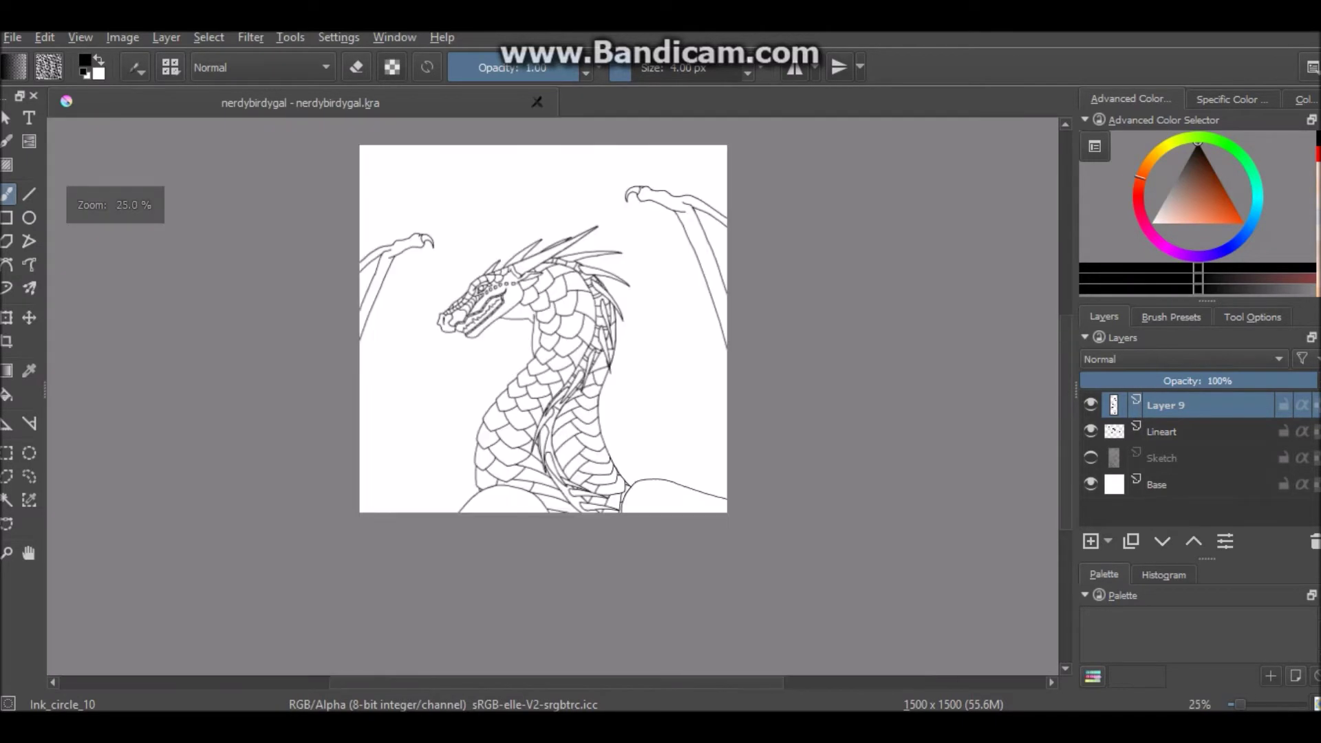
# Step: Continue the short crossbands around the spines on the lower neck, redrawing the uneven one
pyautogui.scroll(5, 520, 390)
pyautogui.scroll(-3, 435, 296)
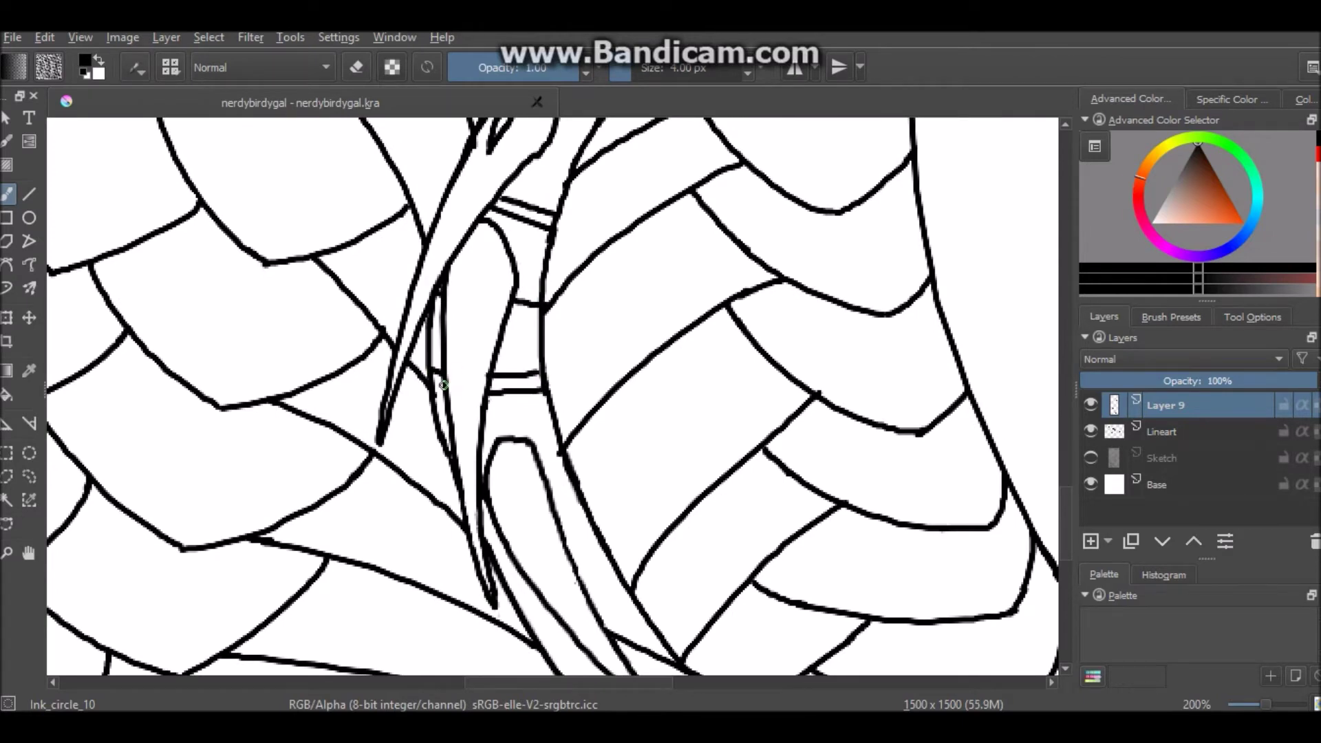
pyautogui.hotkey('ctrl', 'z')
pyautogui.moveTo(543, 470); pyautogui.dragTo(564, 463)
pyautogui.scroll(-3, 585, 374)
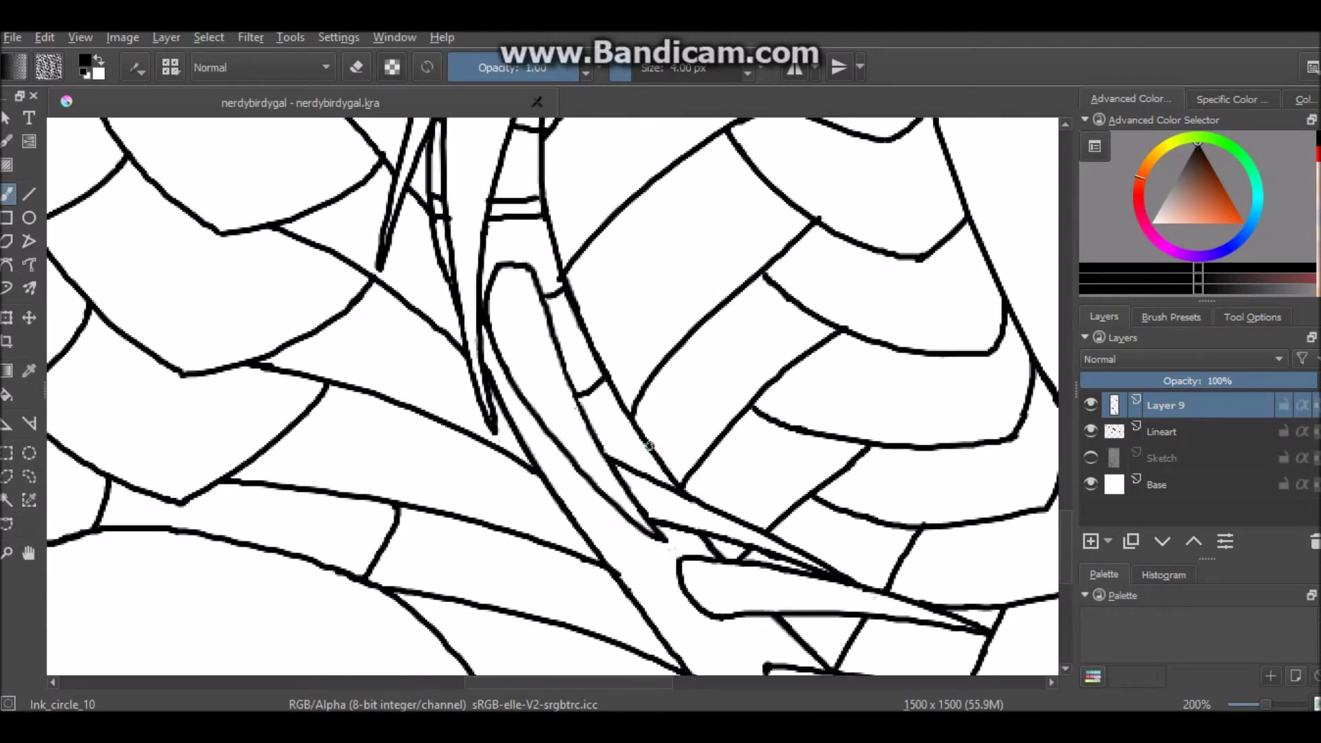
# Step: Ink the remaining crossbands around the lowest spines down to the canvas's lower edge
pyautogui.press('2')
pyautogui.scroll(5, 766, 445)
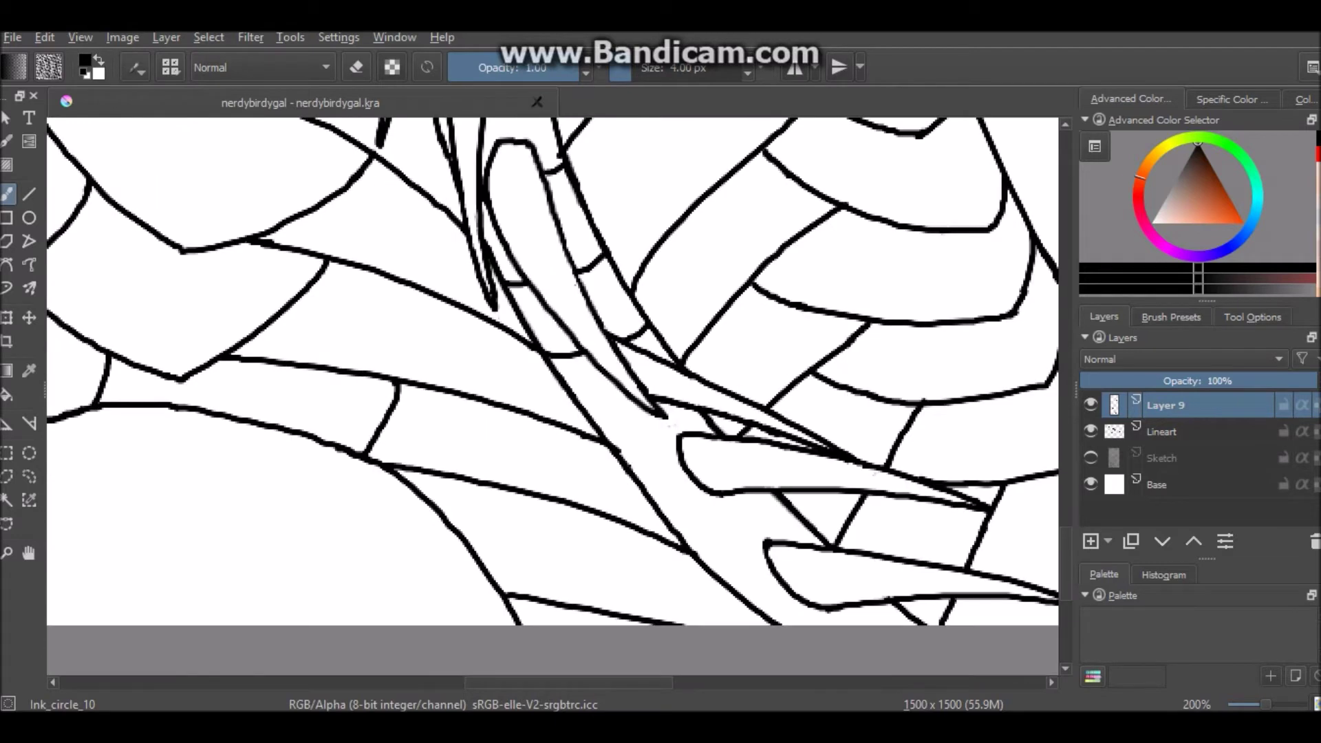
pyautogui.scroll(-2, 737, 573)
pyautogui.hscroll(5, 688, 564)
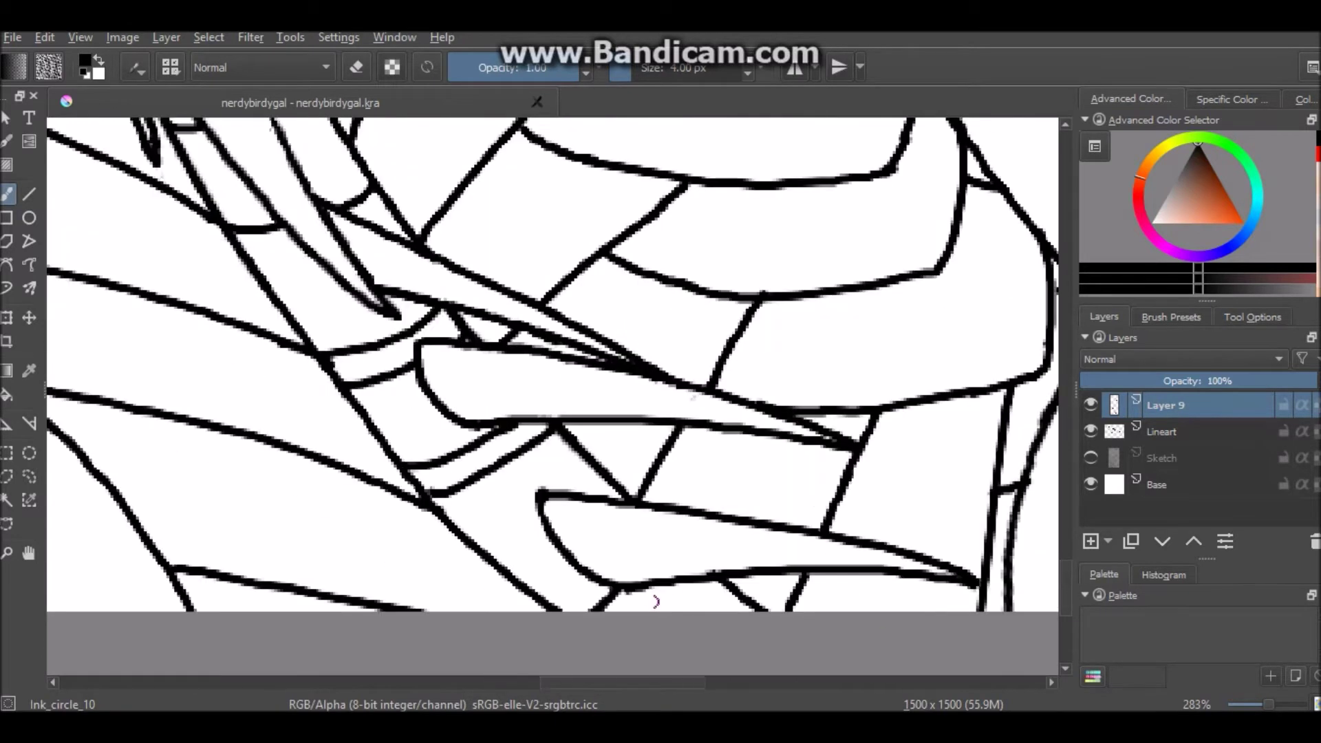
pyautogui.press('2')
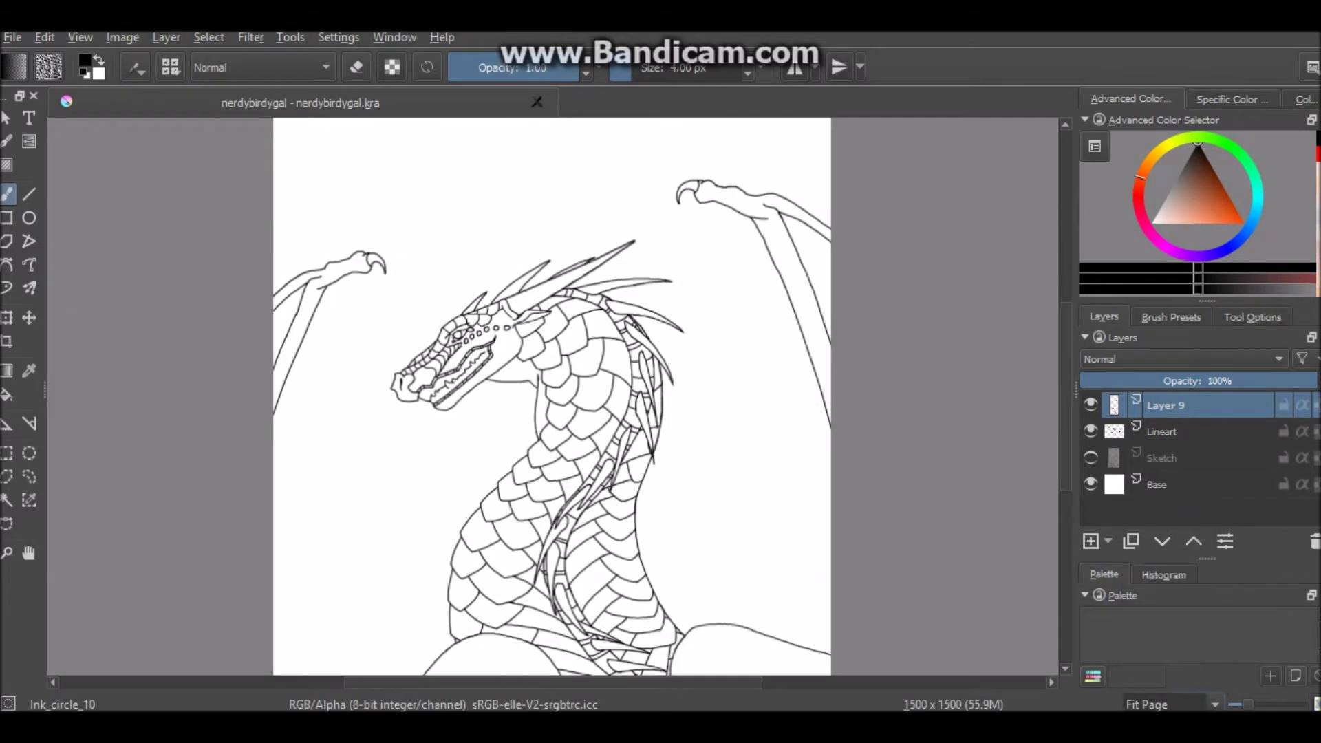
# Step: Merge Layer 9 down into the Lineart layer
pyautogui.press('1')
pyautogui.hotkey('ctrl', 'e')
pyautogui.scroll(2, 550, 392)
pyautogui.moveTo(513, 316); pyautogui.dragTo(701, 407)
pyautogui.moveTo(585, 216)
pyautogui.mouseDown()
pyautogui.moveTo(772, 354)
pyautogui.moveTo(711, 423)
pyautogui.mouseUp()
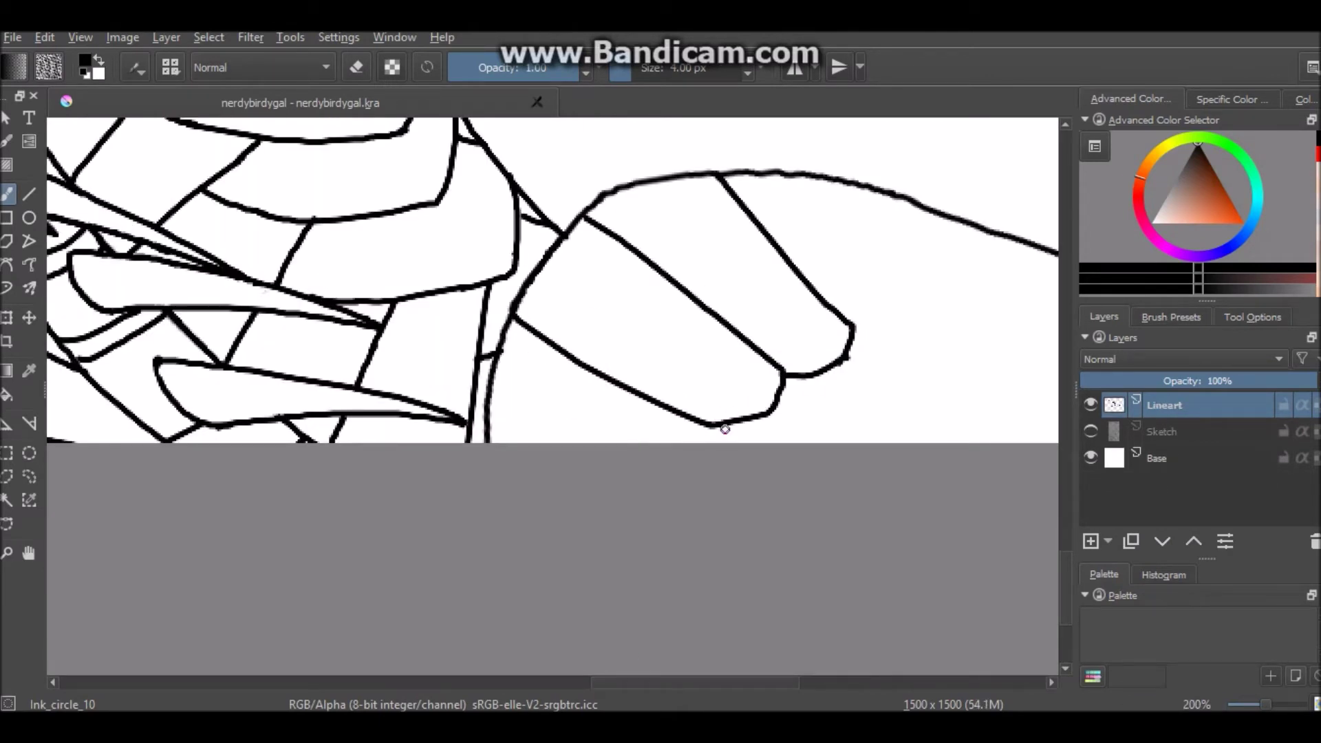
pyautogui.hscroll(5, 551, 275)
pyautogui.moveTo(500, 182); pyautogui.dragTo(586, 343)
pyautogui.hotkey('ctrl', 'z')
pyautogui.hotkey('ctrl', 'z')
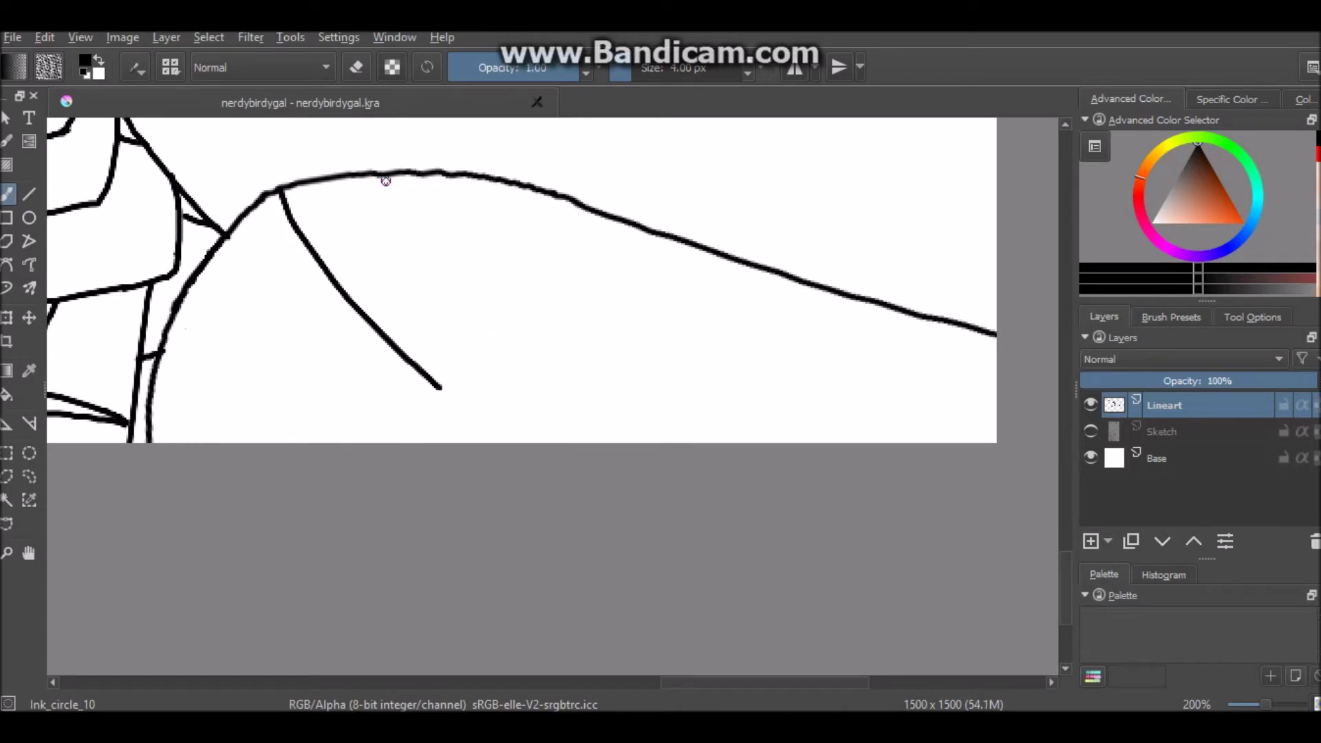
# Step: Ink a series of evenly spaced curved bands with rounded ends hanging from the contour of the shoulder behind the neck
pyautogui.moveTo(390, 185); pyautogui.dragTo(512, 357)
pyautogui.moveTo(198, 279); pyautogui.dragTo(393, 414)
pyautogui.moveTo(160, 381); pyautogui.dragTo(296, 443)
pyautogui.moveTo(502, 183); pyautogui.dragTo(590, 349)
pyautogui.moveTo(602, 215); pyautogui.dragTo(684, 388)
pyautogui.moveTo(700, 249); pyautogui.dragTo(761, 423)
pyautogui.moveTo(791, 279); pyautogui.dragTo(858, 443)
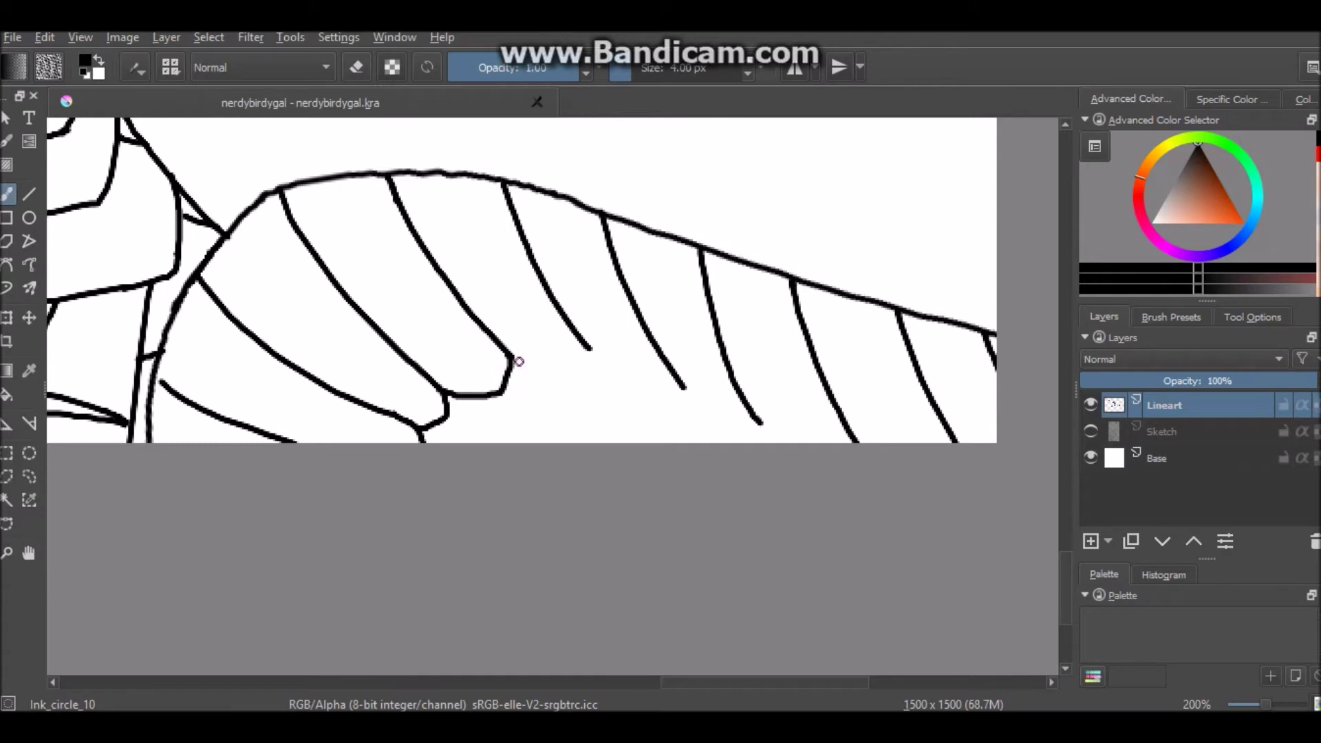
# Step: Ink matching bands across the shoulder in front of the neck and tidy their pointed ends with a 2 px eraser
pyautogui.scroll(-5, 685, 387)
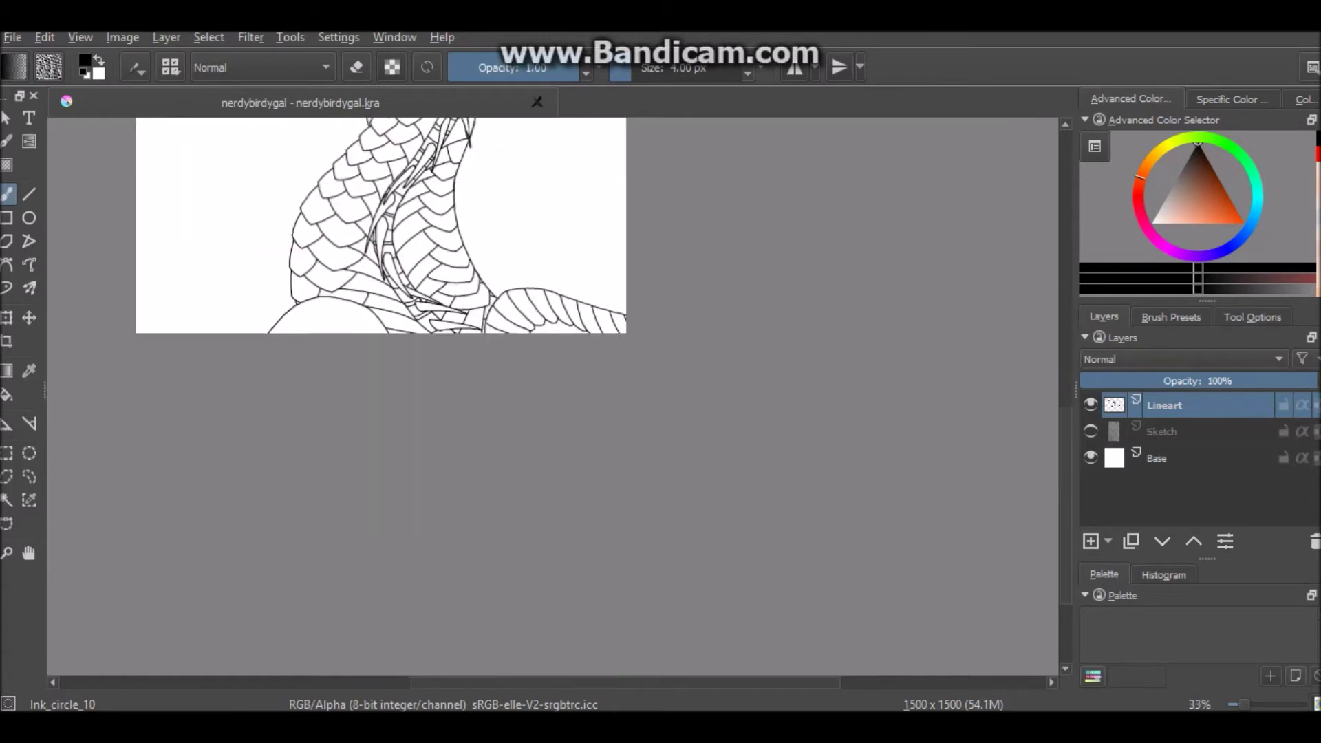
pyautogui.scroll(3, 823, 572)
pyautogui.hscroll(-5, 822, 572)
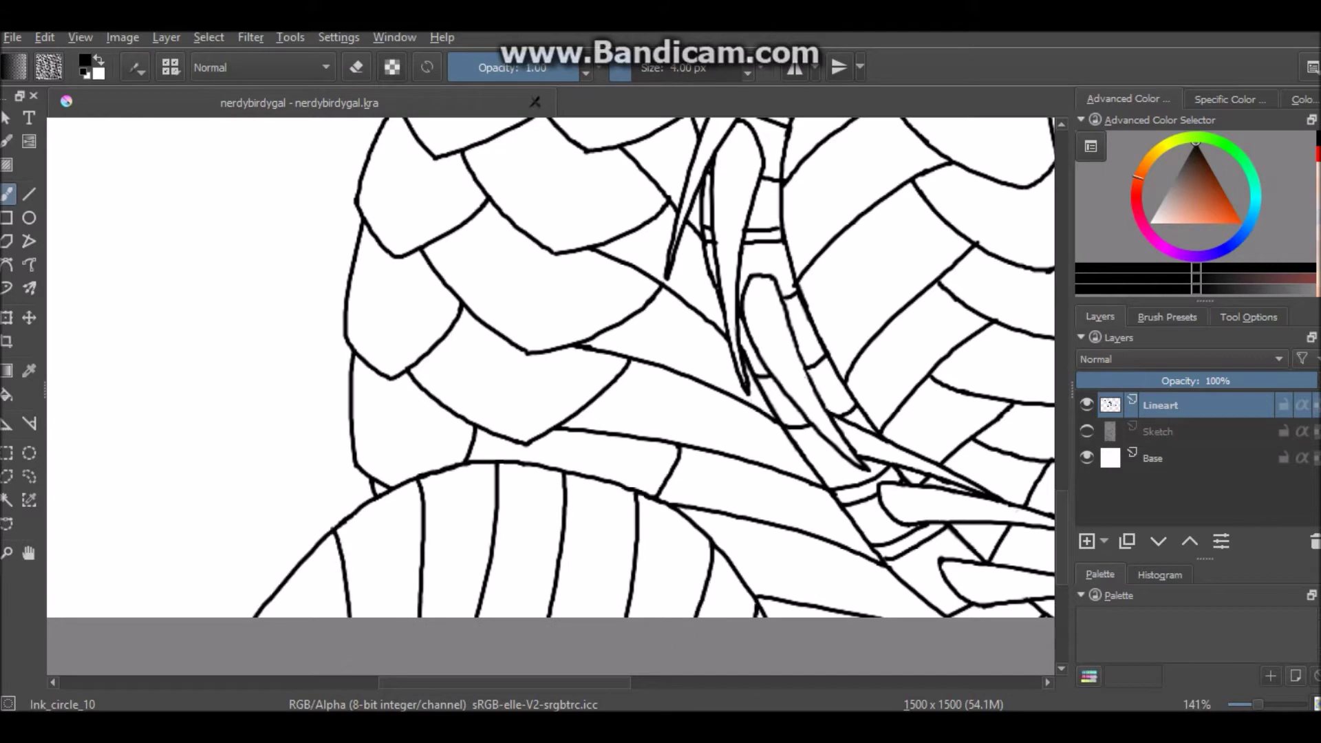
pyautogui.scroll(-5, 336, 558)
pyautogui.scroll(5, 413, 584)
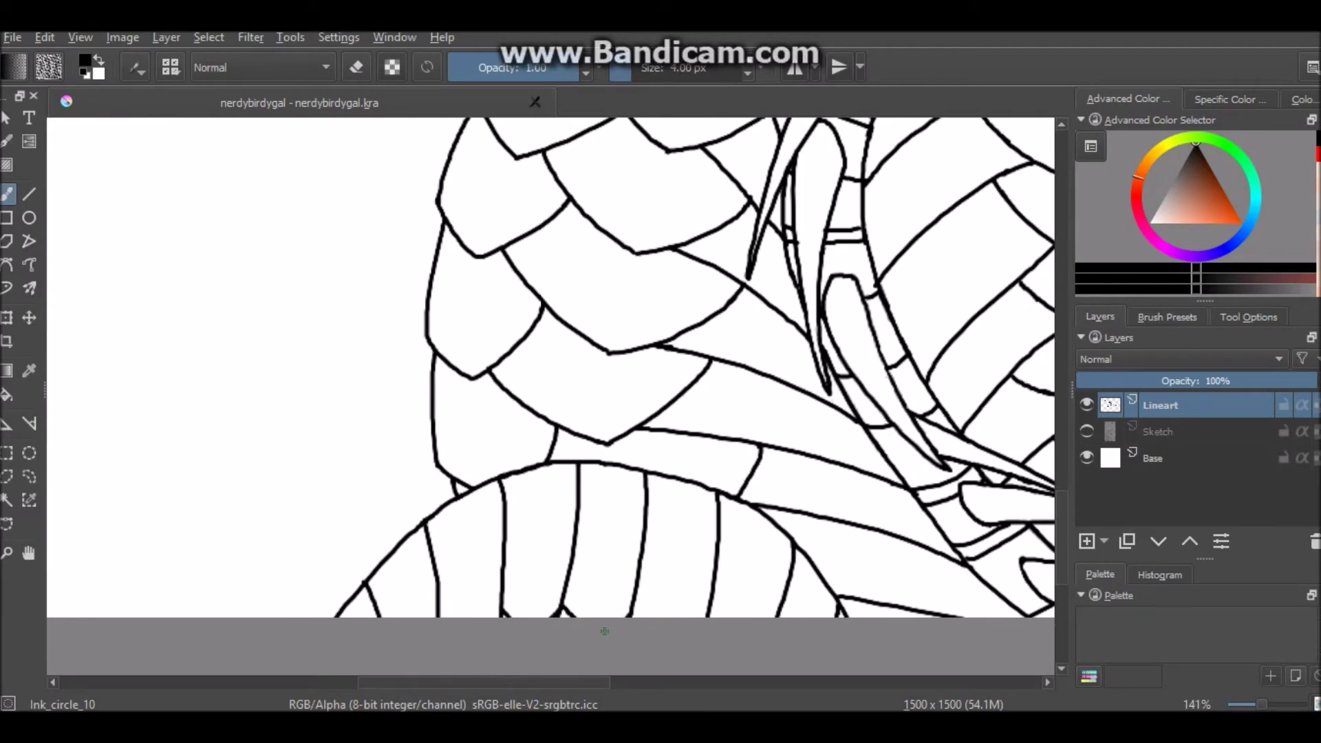
pyautogui.scroll(4, 502, 600)
pyautogui.press('e')
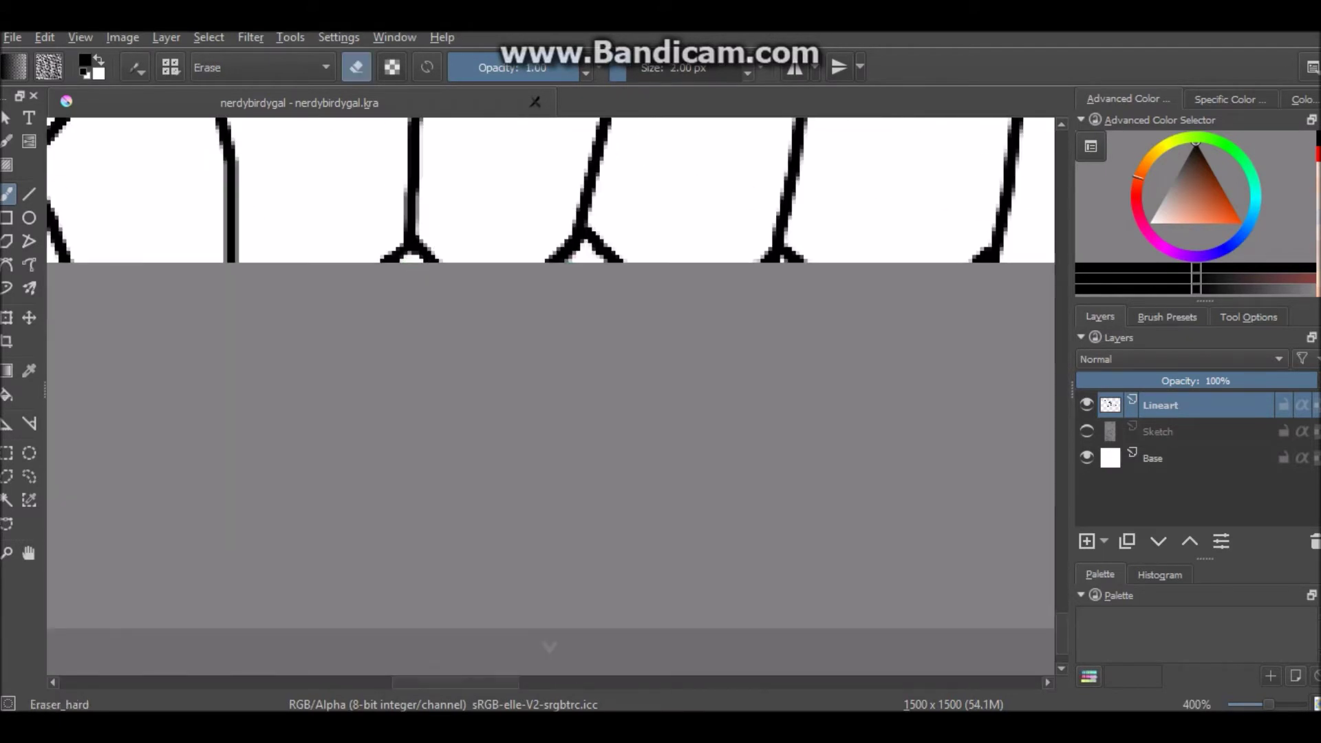
pyautogui.click(1215, 704)
pyautogui.click(1156, 522)
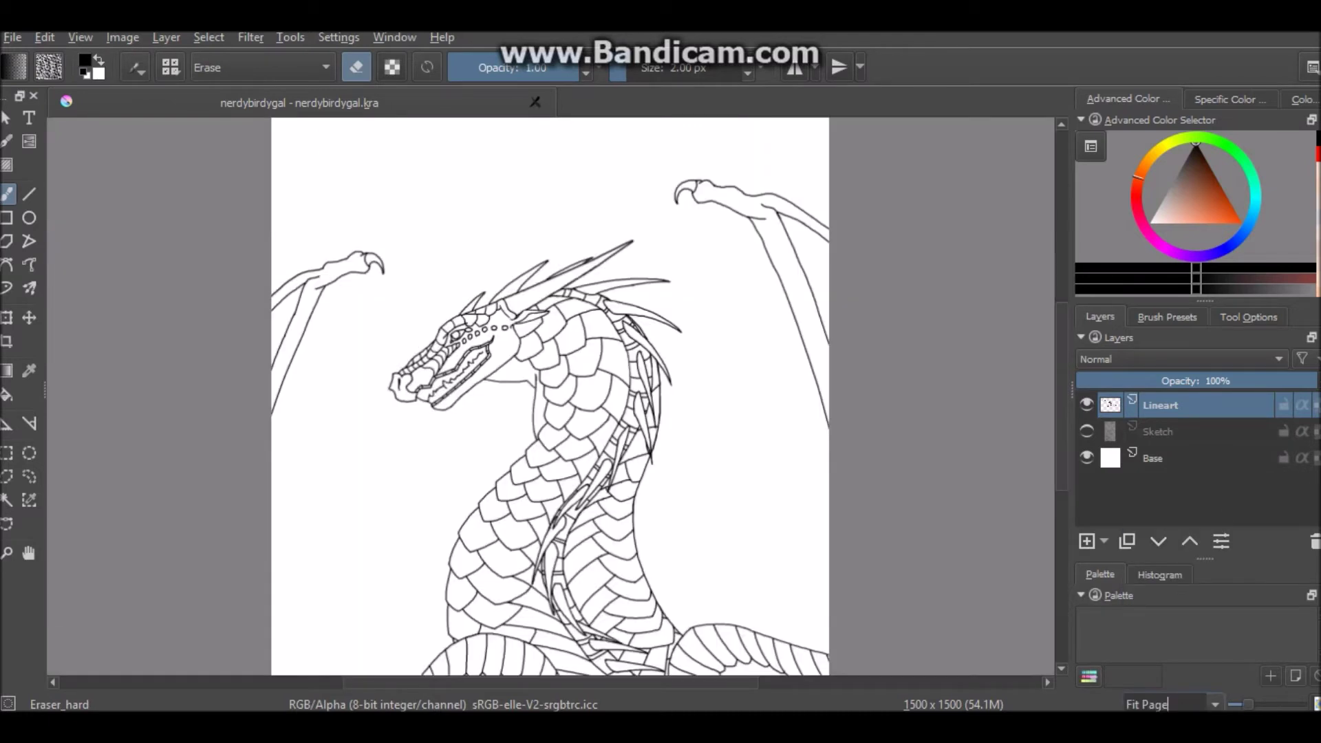
# Step: Switch to the 4 px ink brush and draw small rounded bumps along the inner edge of the wing behind the dragon
pyautogui.scroll(4, 695, 358)
pyautogui.rightClick(707, 442)
pyautogui.click(740, 261)
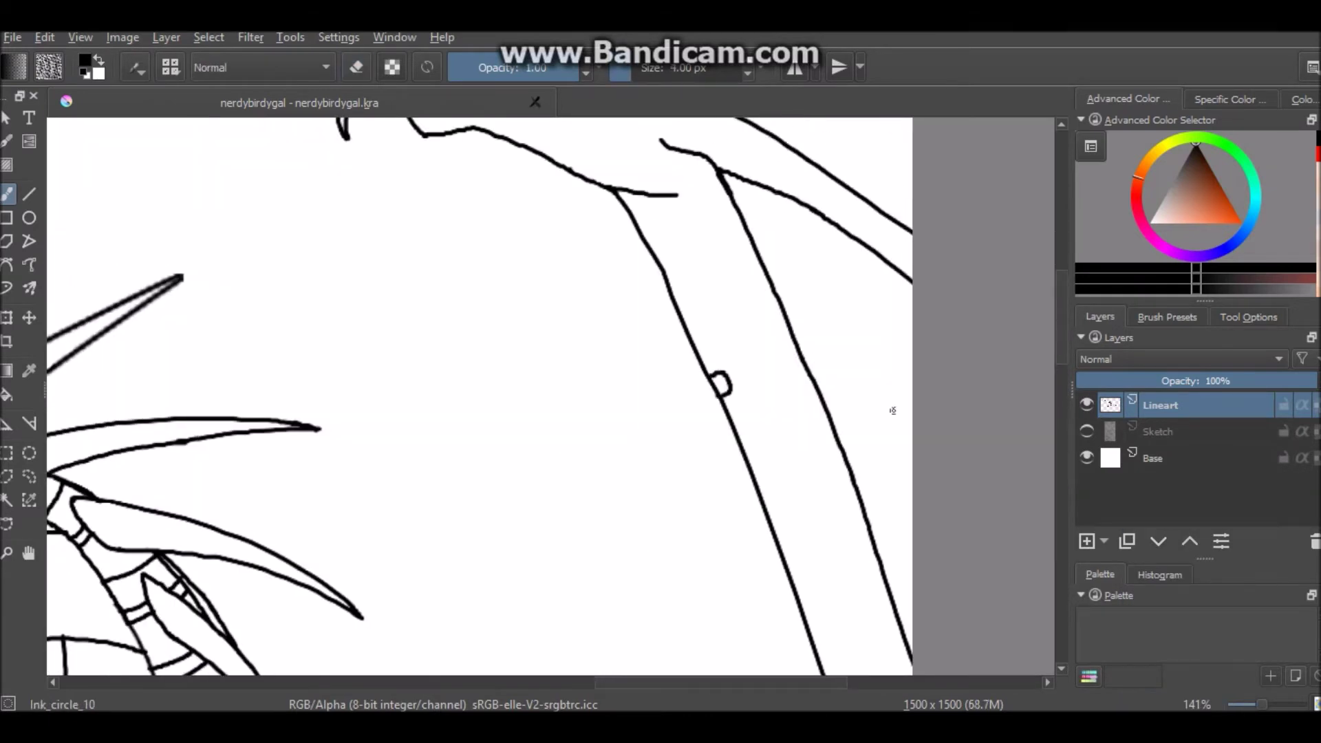
pyautogui.scroll(-3, 892, 411)
pyautogui.moveTo(747, 243); pyautogui.dragTo(763, 282)
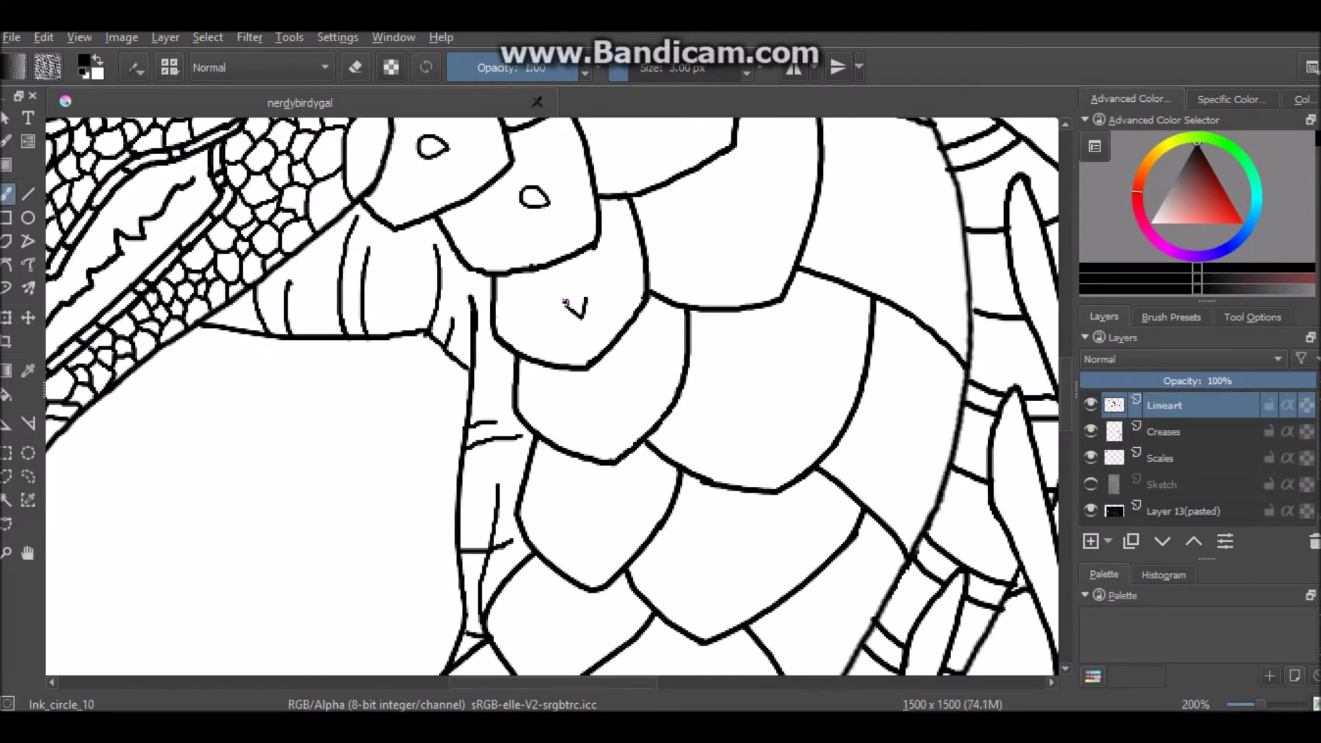
# Step: Draw small teardrop marks in the middle of the front-row neck scales below the jaw with the 3 px ink brush
pyautogui.scroll(1, 564, 302)
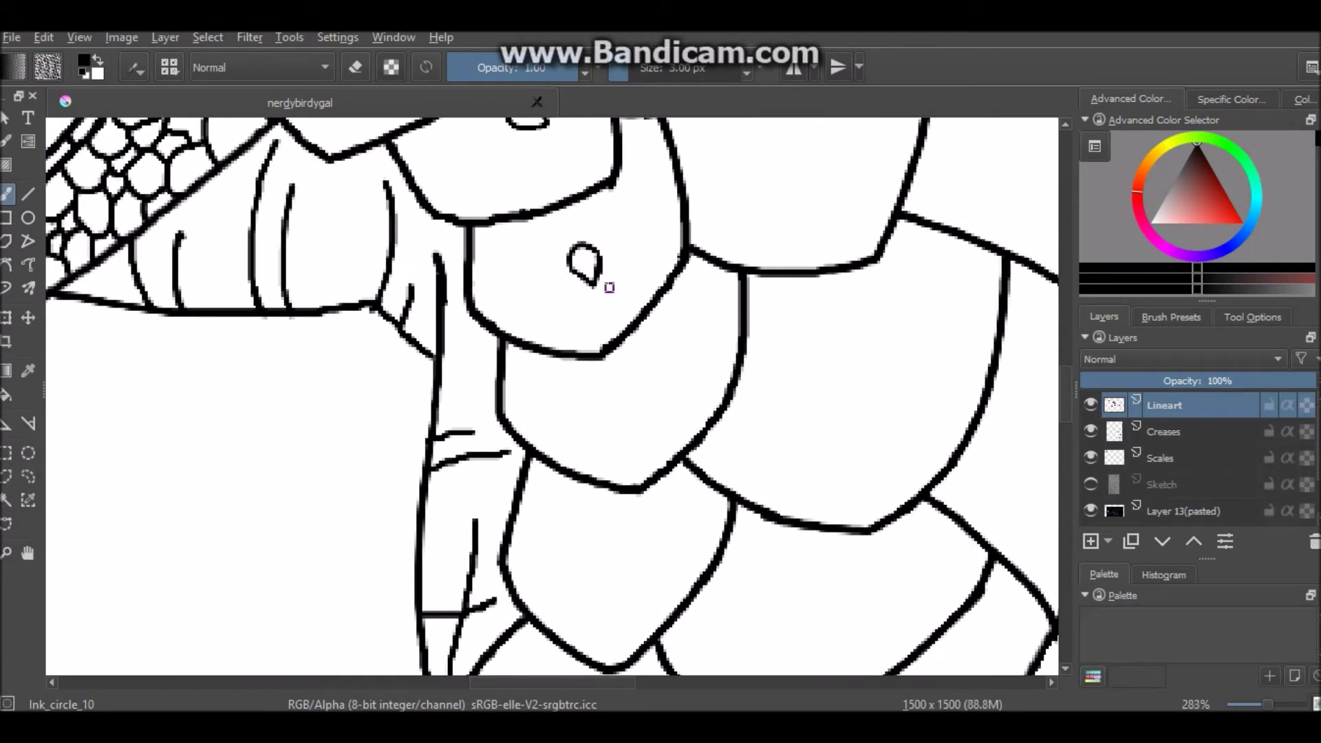
pyautogui.scroll(-3, 619, 406)
pyautogui.moveTo(608, 409)
pyautogui.mouseDown()
pyautogui.moveTo(639, 407)
pyautogui.moveTo(621, 399)
pyautogui.mouseUp()
pyautogui.scroll(3, 613, 399)
pyautogui.moveTo(551, 561); pyautogui.dragTo(548, 187)
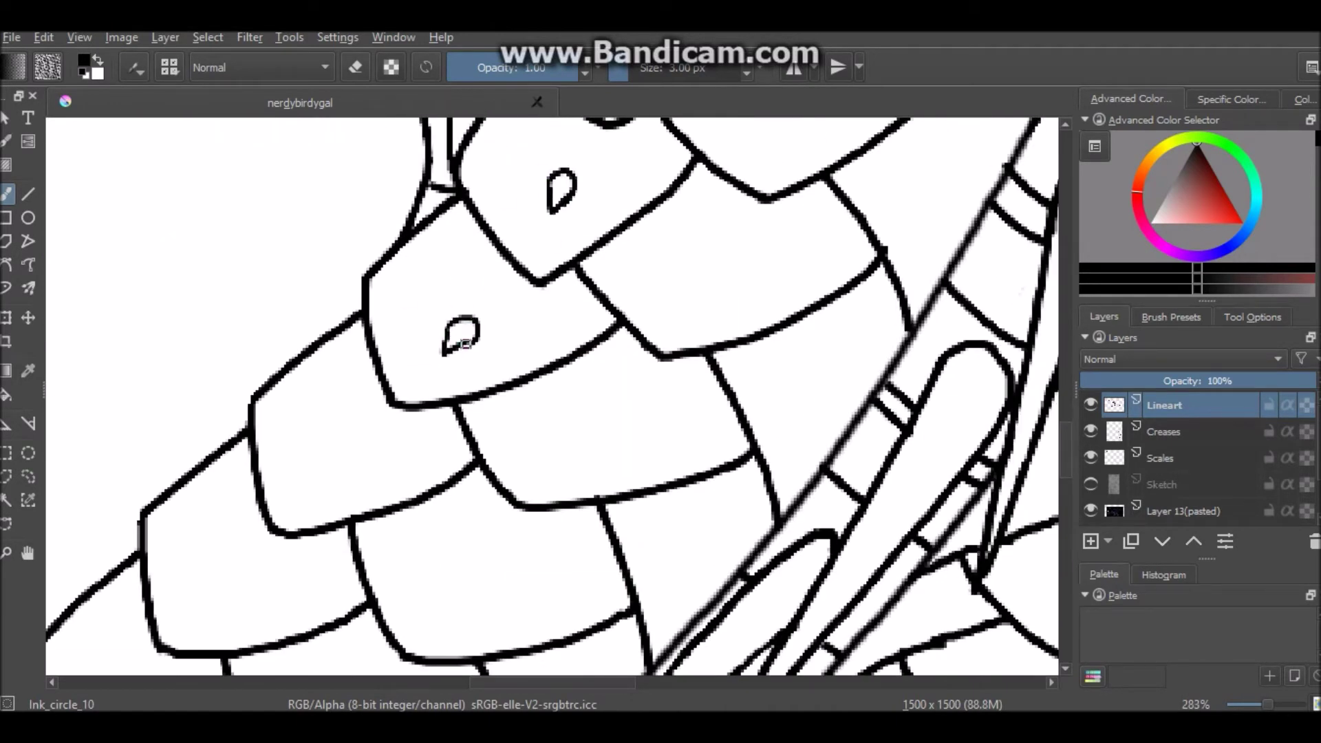
# Step: Redraw the teardrop mark on the front scale at the neck's bend as a slimmer shape
pyautogui.scroll(-3, 456, 321)
pyautogui.scroll(3, 456, 320)
pyautogui.hotkey('ctrl', 'z')
pyautogui.moveTo(456, 325); pyautogui.dragTo(468, 337)
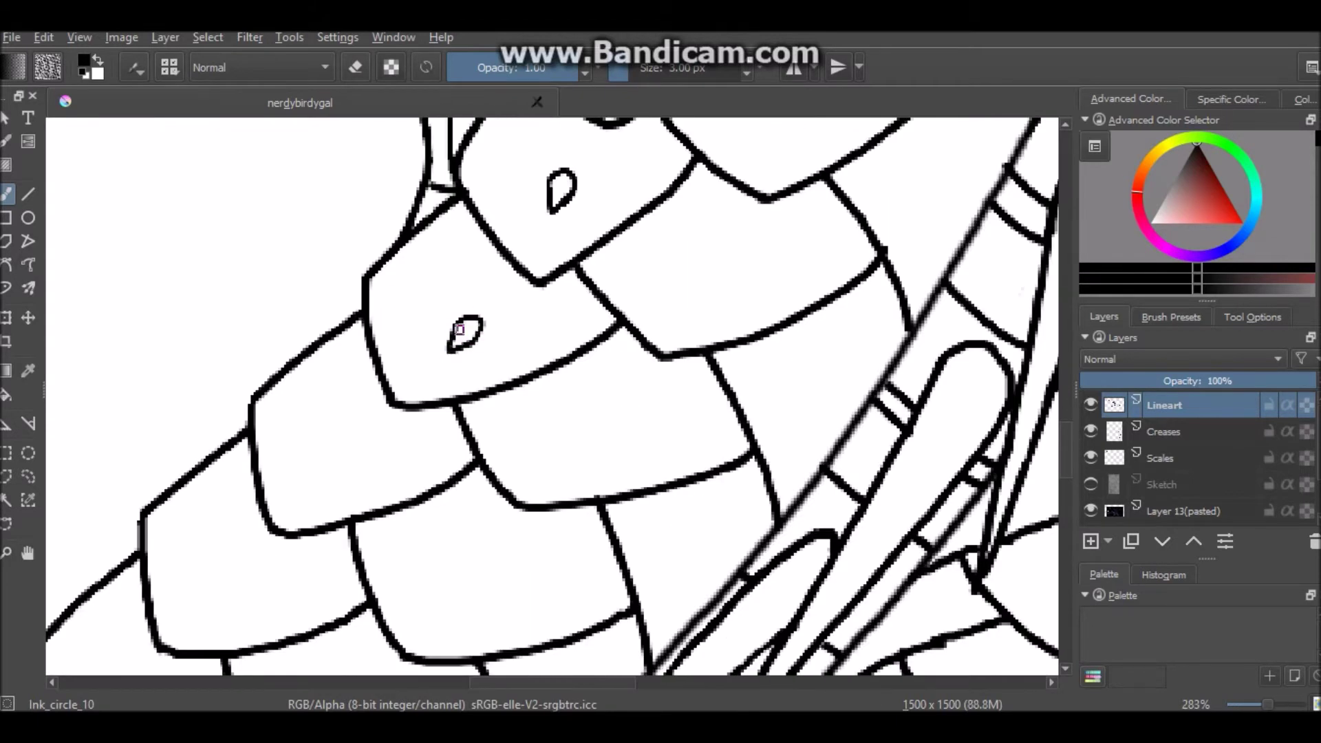
# Step: Add teardrop marks to the next front-row scales down the neck, undoing the misshapen stroke
pyautogui.scroll(-3, 357, 470)
pyautogui.scroll(3, 357, 470)
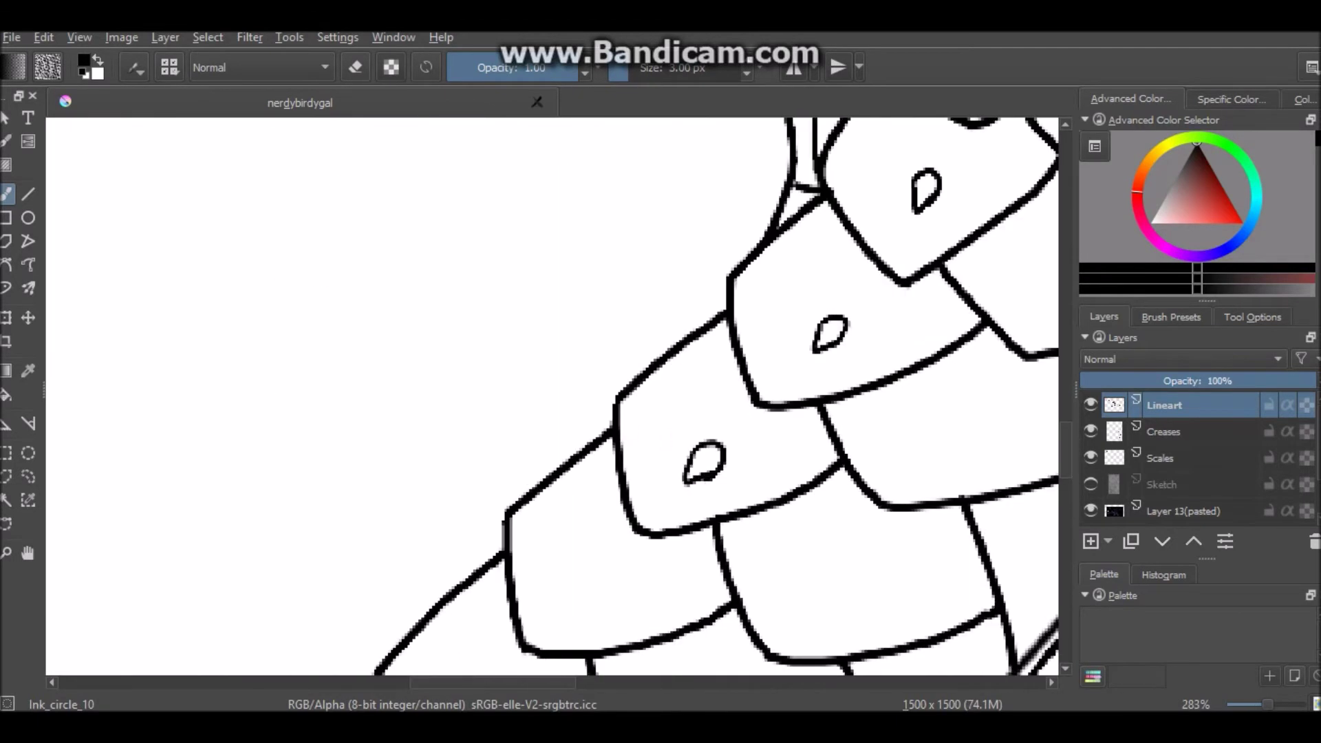
pyautogui.scroll(-3, 562, 425)
pyautogui.scroll(-5, 465, 557)
pyautogui.hotkey('ctrl', 'z')
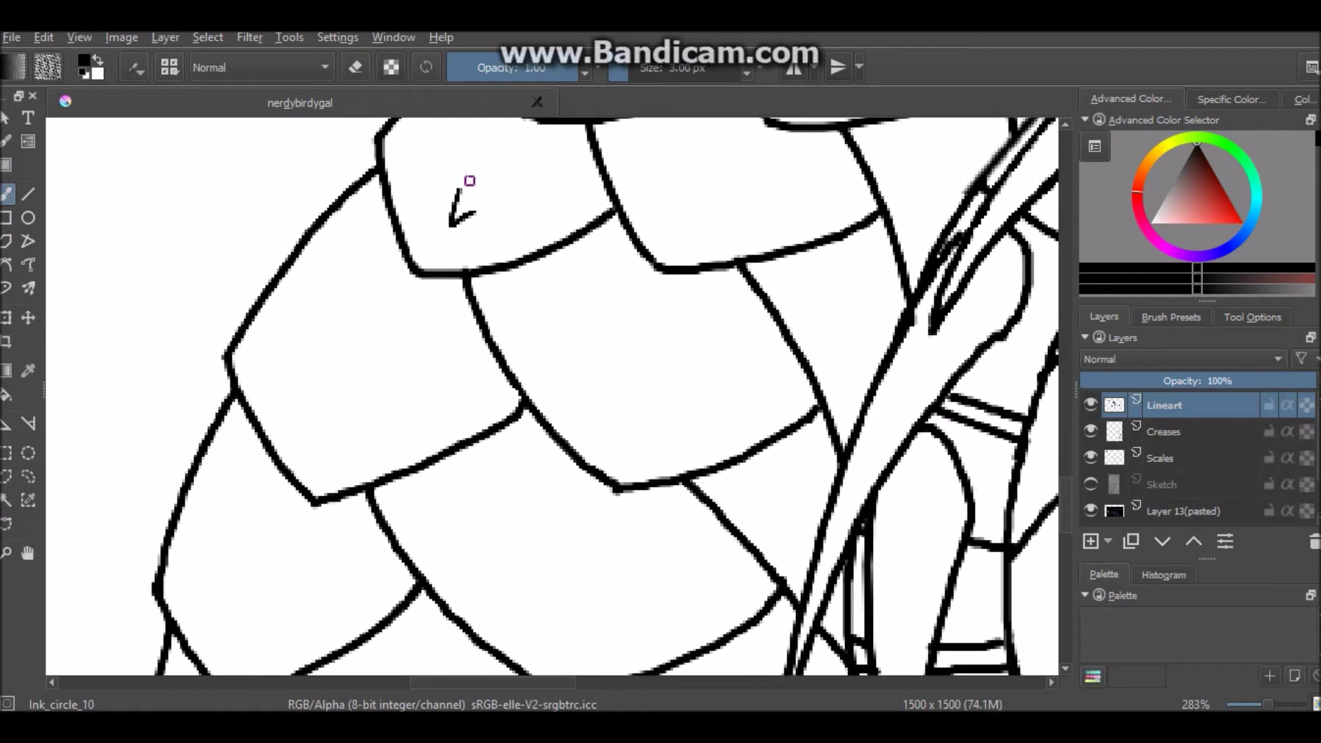
# Step: Draw a teardrop mark on the following scale along the lower front of the neck
pyautogui.scroll(3, 470, 350)
pyautogui.scroll(-2, 339, 463)
pyautogui.scroll(3, 339, 463)
pyautogui.scroll(1, 339, 463)
pyautogui.moveTo(268, 337); pyautogui.dragTo(253, 358)
pyautogui.scroll(-2, 252, 357)
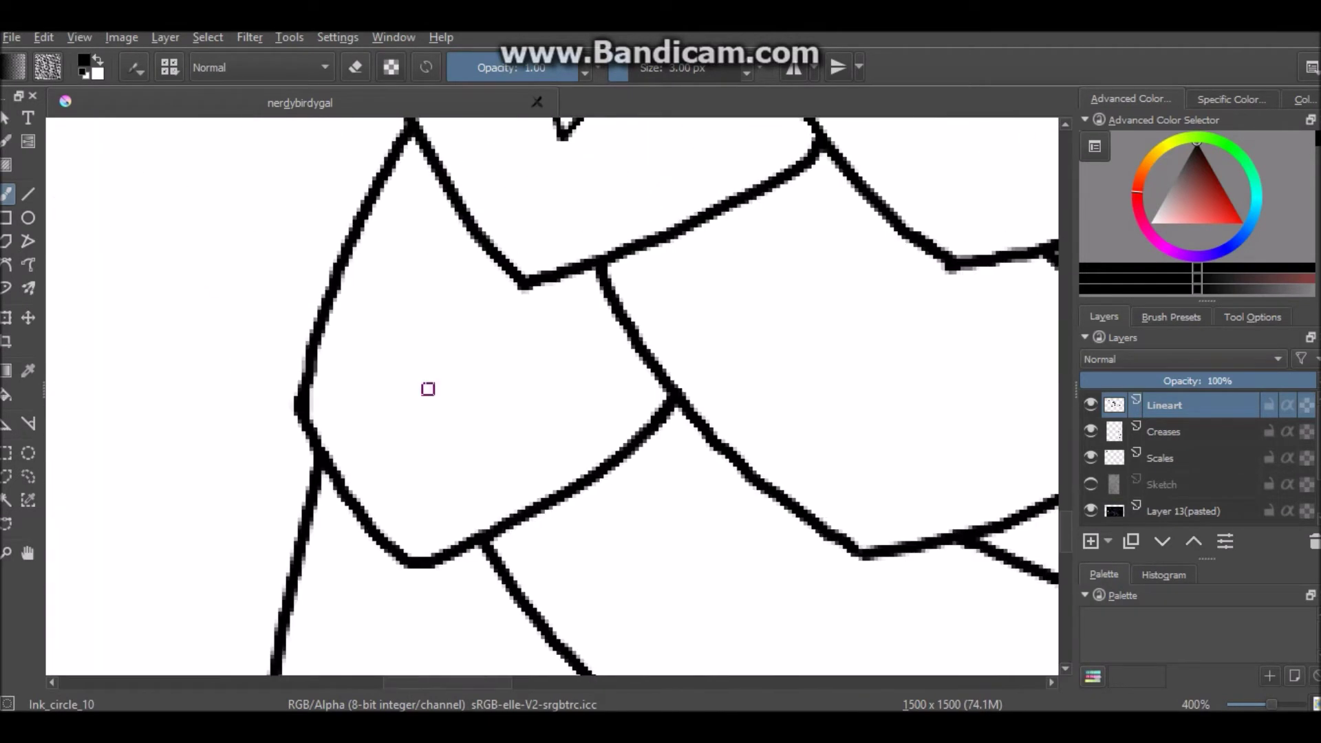
# Step: Draw teardrop marks on the remaining front-row scales at the base of the neck with the 3 px ink brush
pyautogui.scroll(-6, 392, 330)
pyautogui.scroll(5, 431, 634)
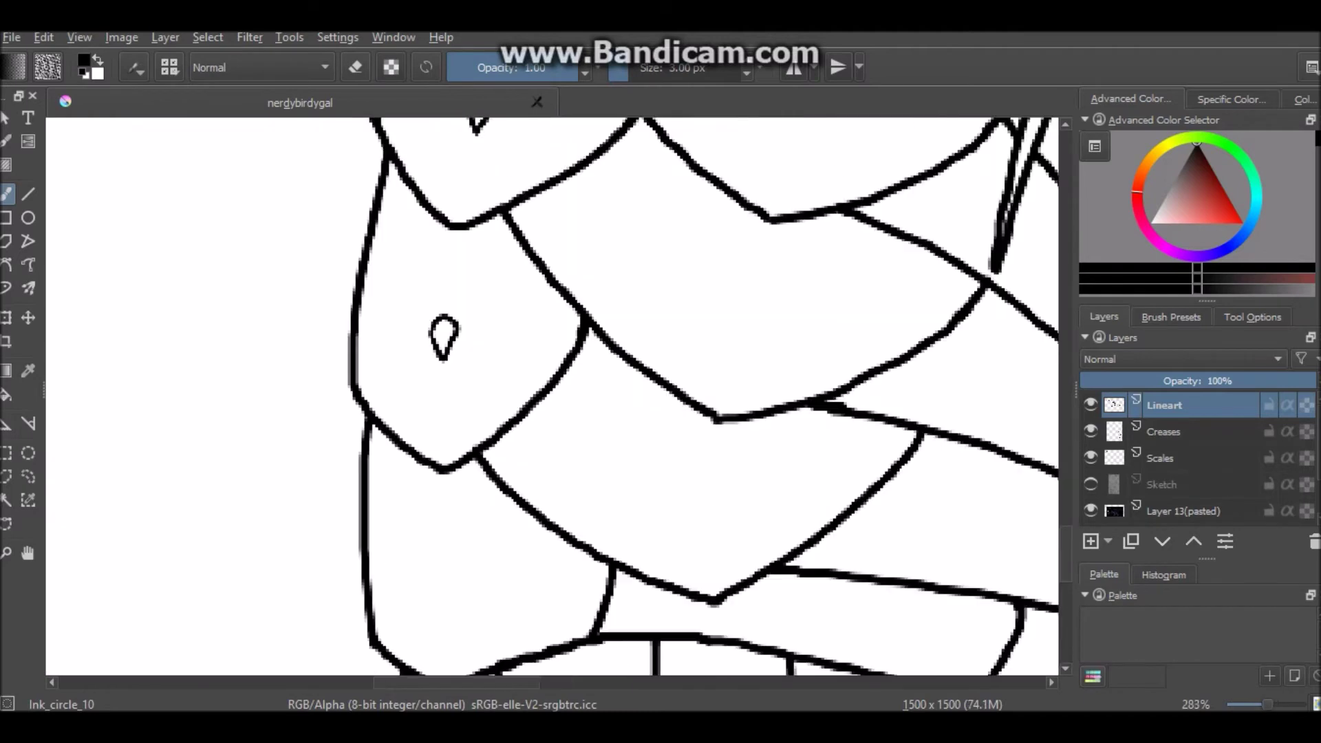
pyautogui.scroll(-1, 431, 633)
pyautogui.moveTo(481, 490); pyautogui.dragTo(470, 480)
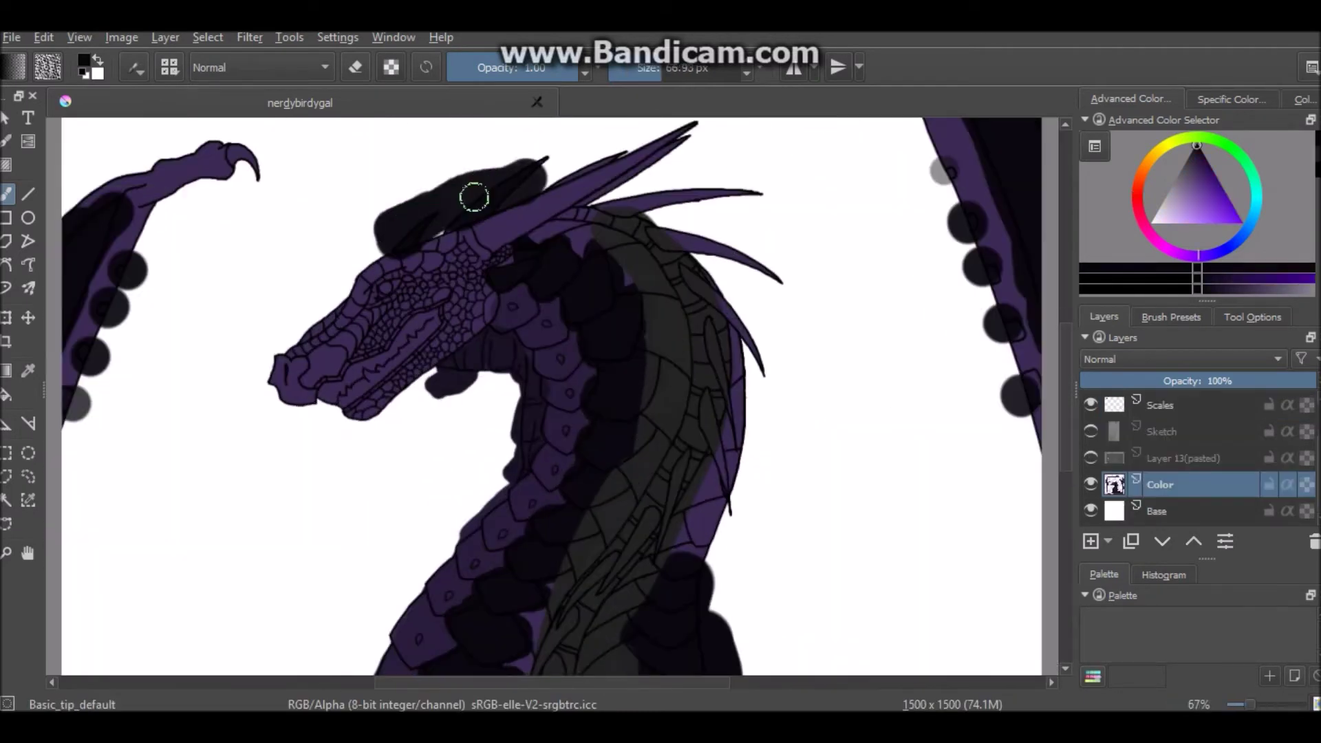
# Step: On the Color layer, block in the spikes behind the head in near-black with the soft 66.95 px brush
pyautogui.moveTo(472, 195); pyautogui.dragTo(780, 267)
pyautogui.scroll(3, 781, 266)
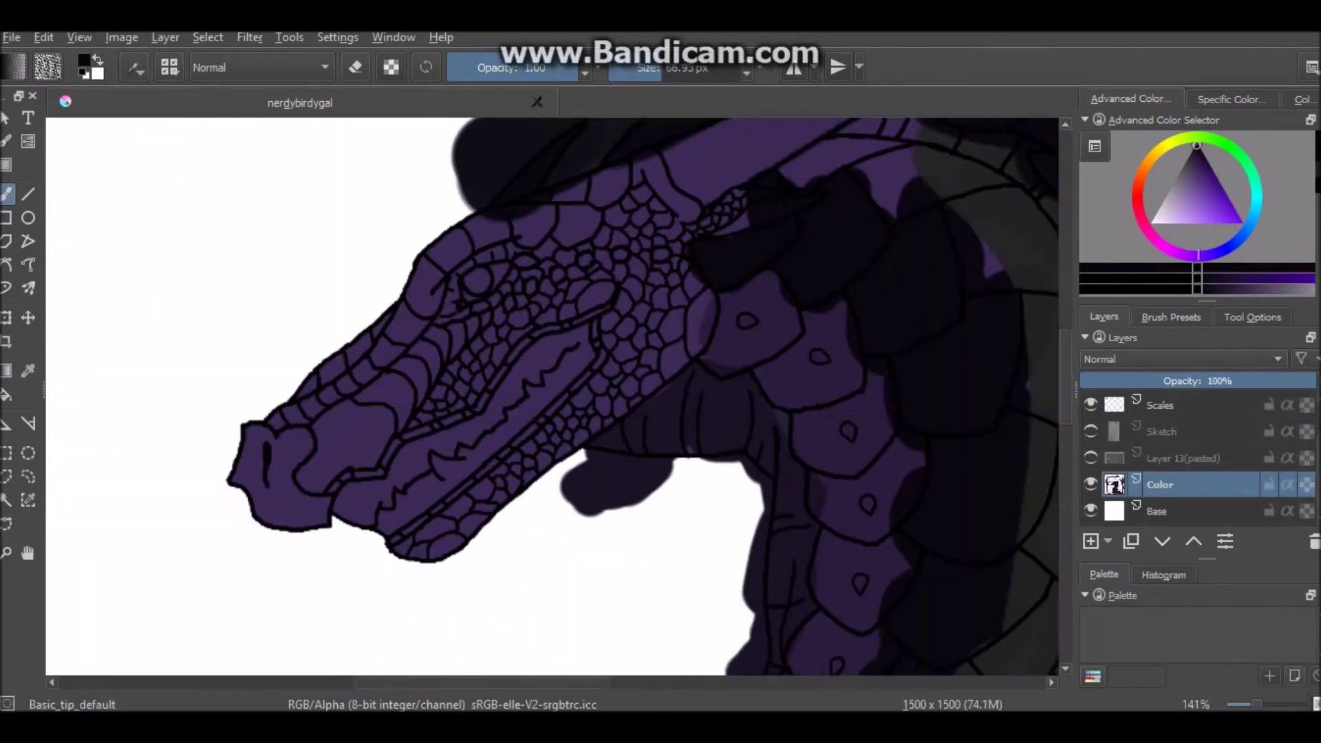
# Step: Show the reference layer and use its purples to paint the ear and the darker bands on the snout
pyautogui.click(1090, 458)
pyautogui.press('p')
pyautogui.press('b')
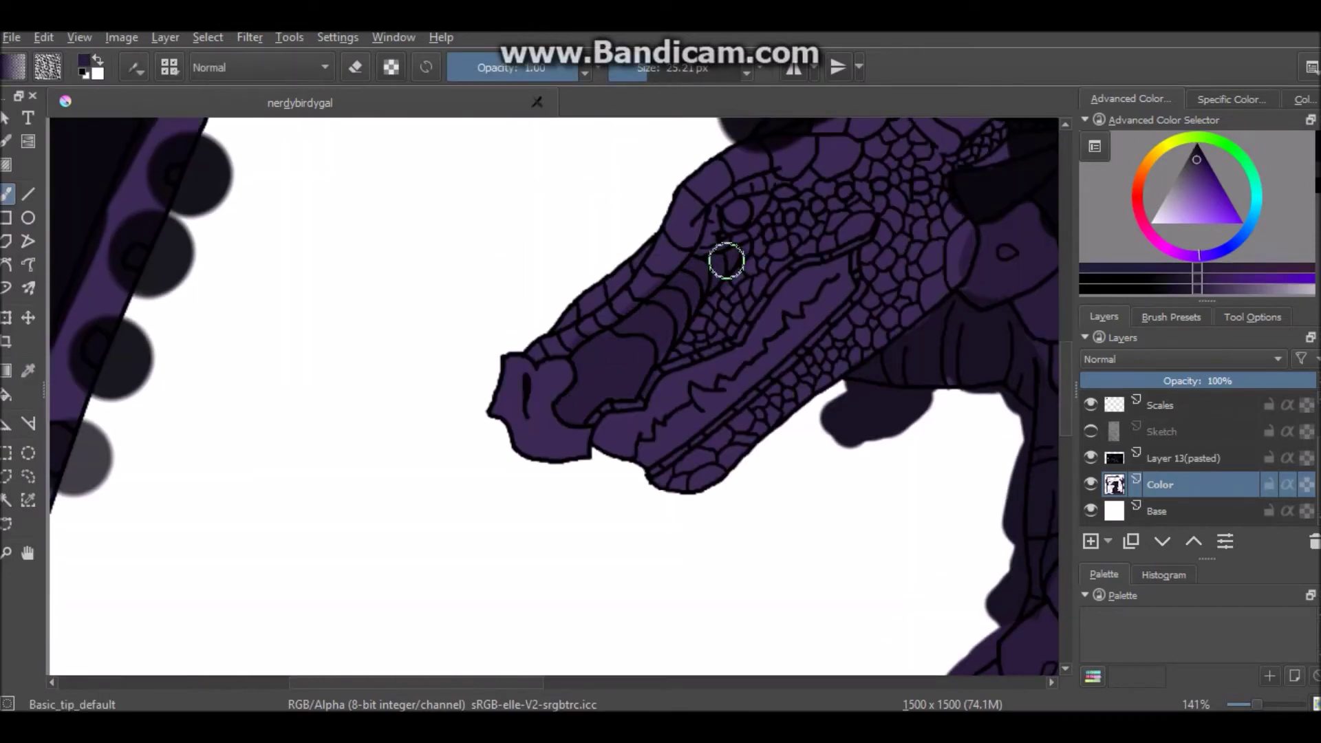
pyautogui.scroll(2, 725, 259)
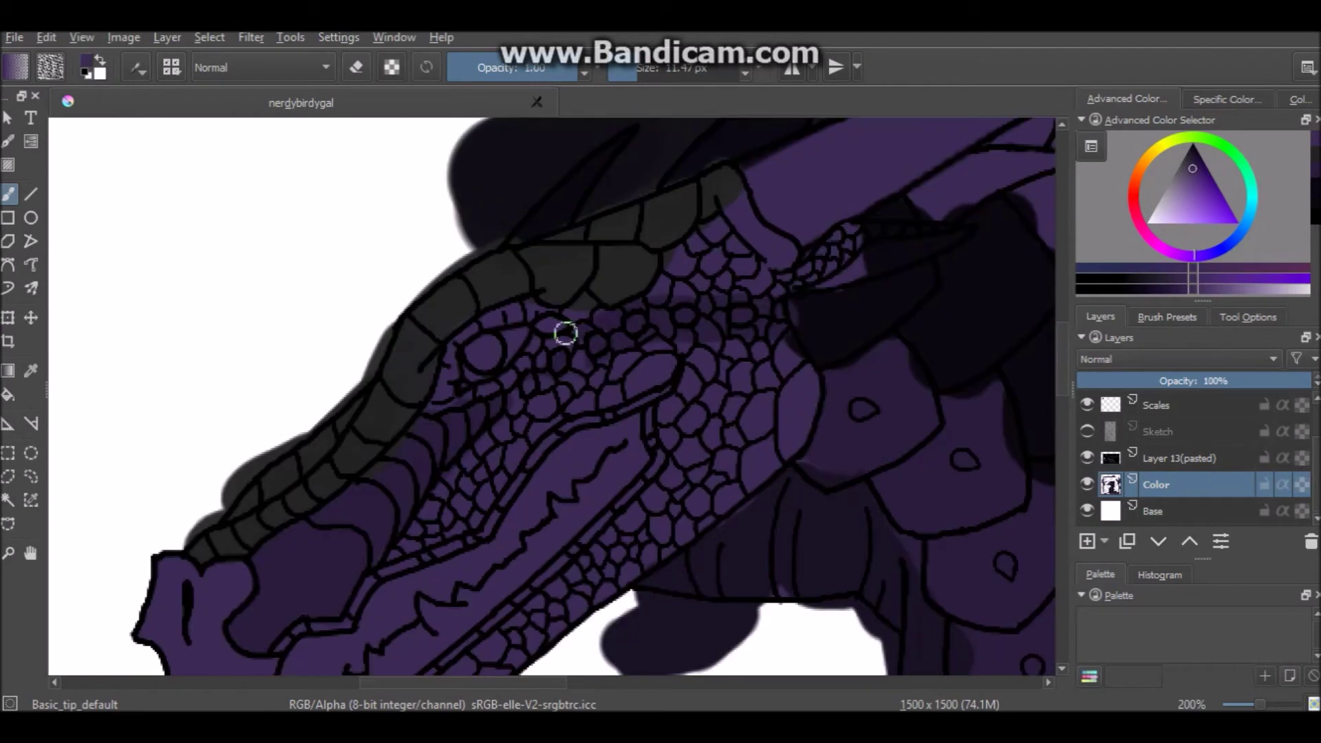
pyautogui.moveTo(863, 274); pyautogui.dragTo(952, 235)
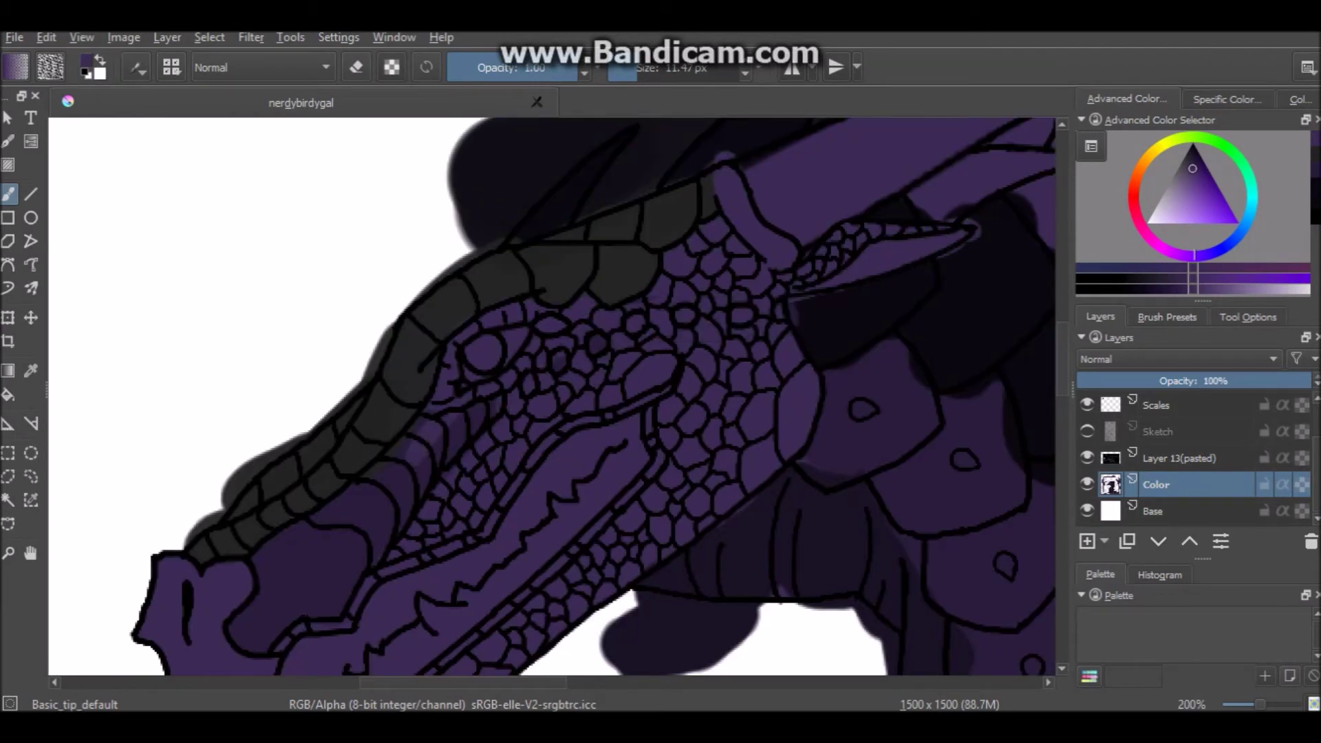
pyautogui.moveTo(440, 423); pyautogui.dragTo(408, 462)
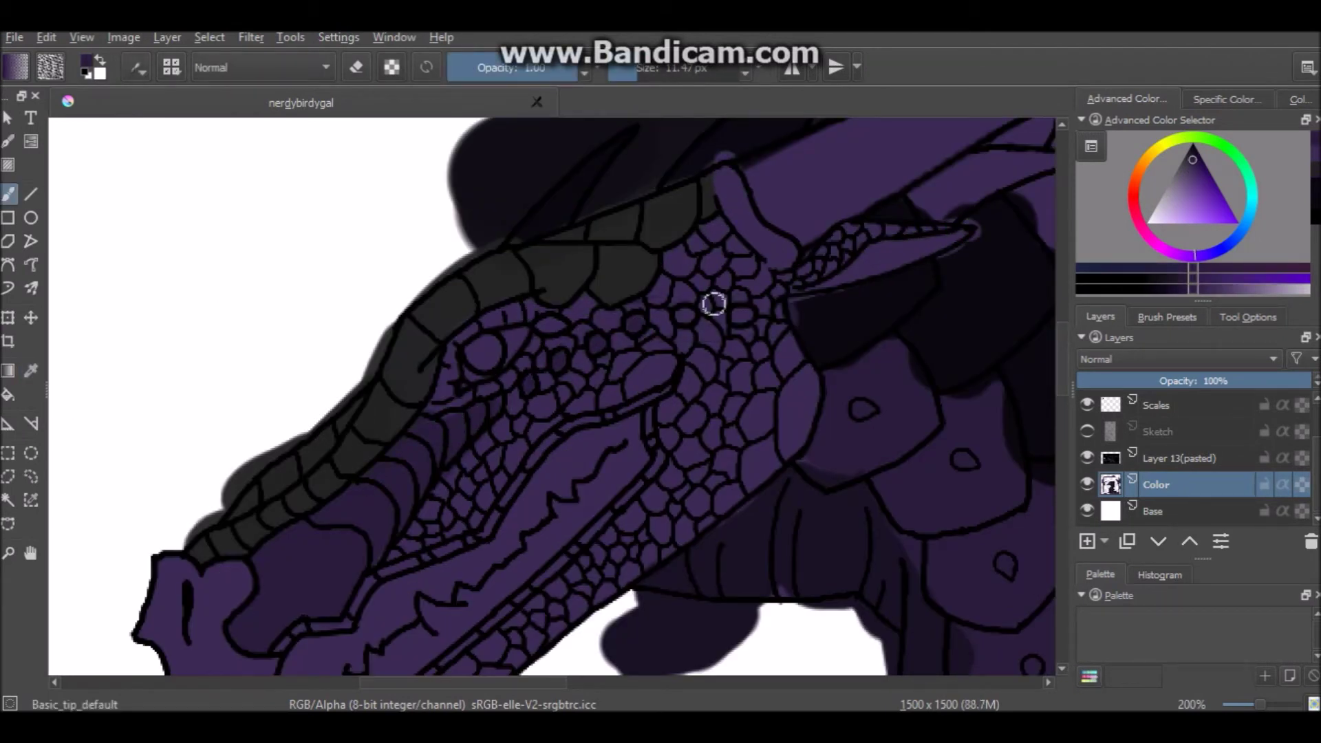
# Step: Fill the upper front-row neck scales to their outlines in the darker purple with a 5.74 px brush
pyautogui.press('[')
pyautogui.press('[')
pyautogui.press('-')
pyautogui.press('-')
pyautogui.press('-')
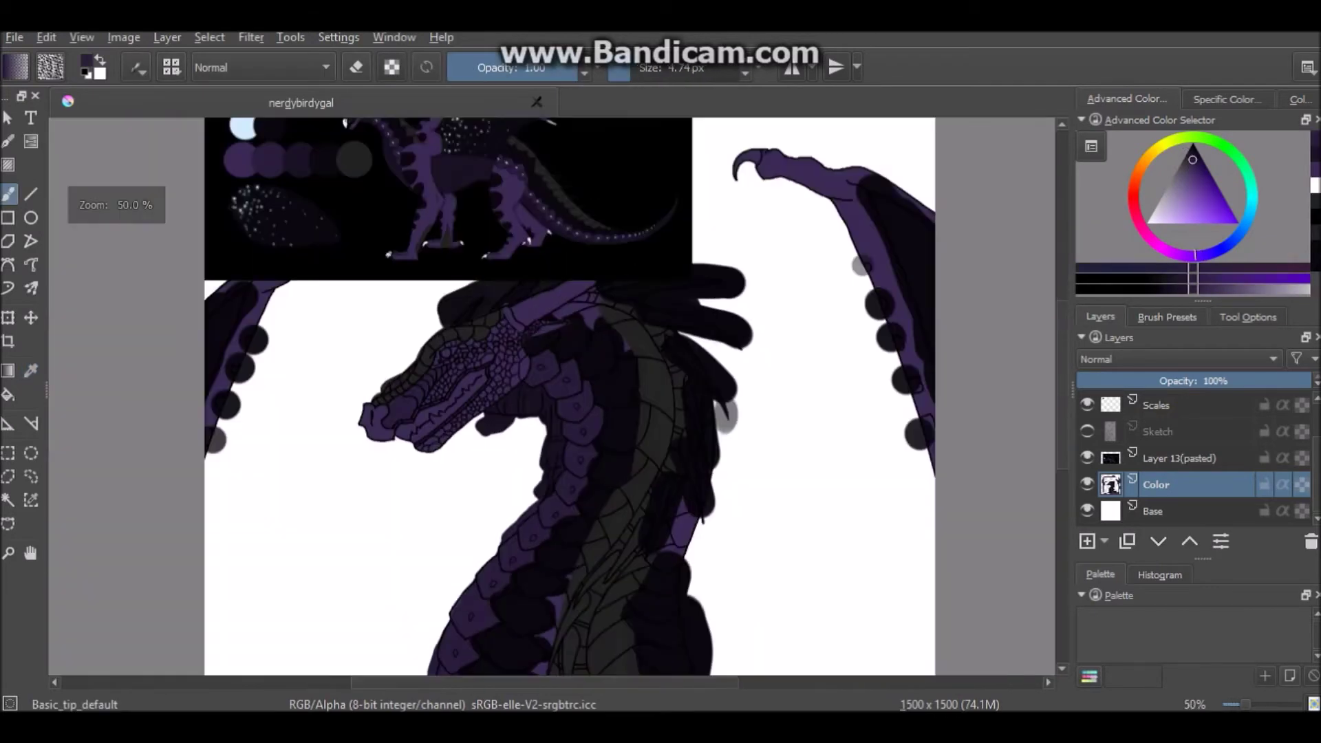
pyautogui.press('+')
pyautogui.press('+')
pyautogui.press('+')
pyautogui.press(']')
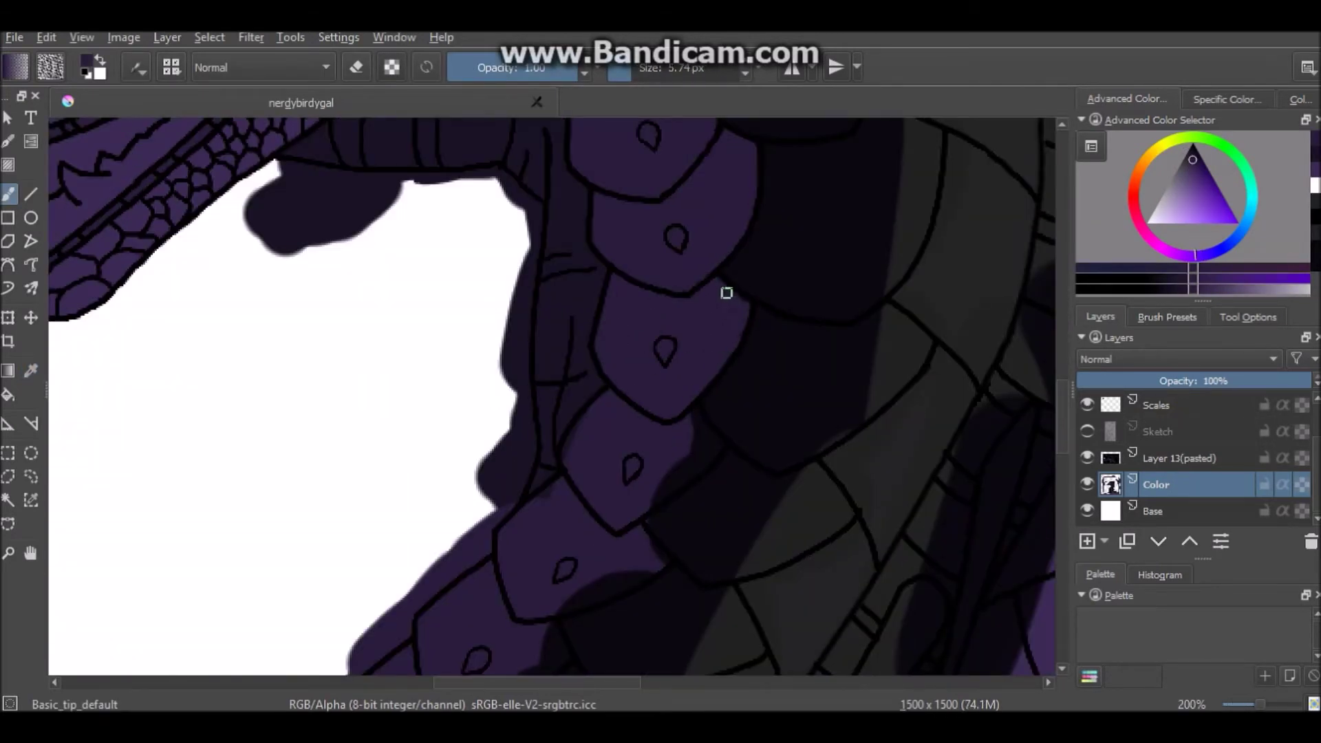
pyautogui.scroll(-3, 666, 349)
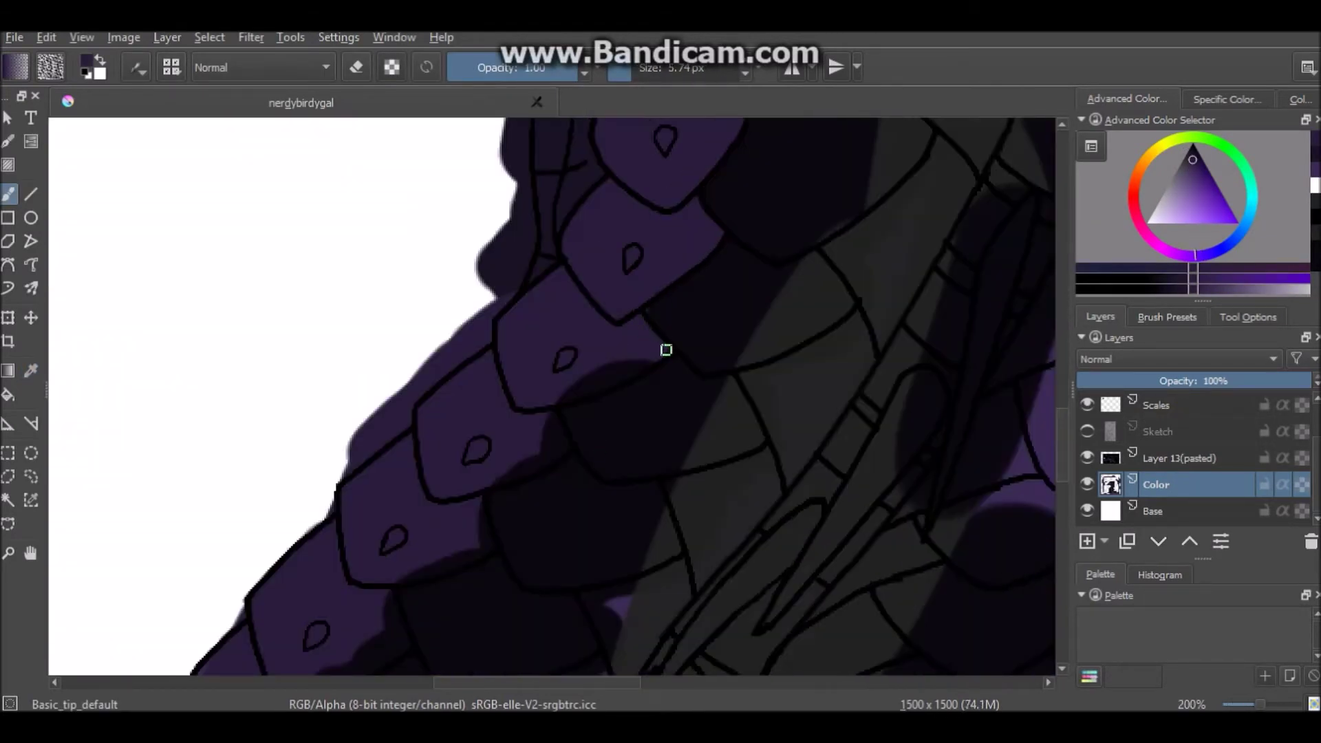
# Step: Continue the darker purple on the front-row scales down the lower neck to the shoulder, tidying their edges against the side scales
pyautogui.press('-')
pyautogui.press('-')
pyautogui.press('-')
pyautogui.press('+')
pyautogui.press('+')
pyautogui.press('+')
pyautogui.hscroll(-5, 802, 324)
pyautogui.moveTo(762, 376)
pyautogui.mouseDown()
pyautogui.moveTo(765, 404)
pyautogui.moveTo(767, 374)
pyautogui.moveTo(709, 436)
pyautogui.mouseUp()
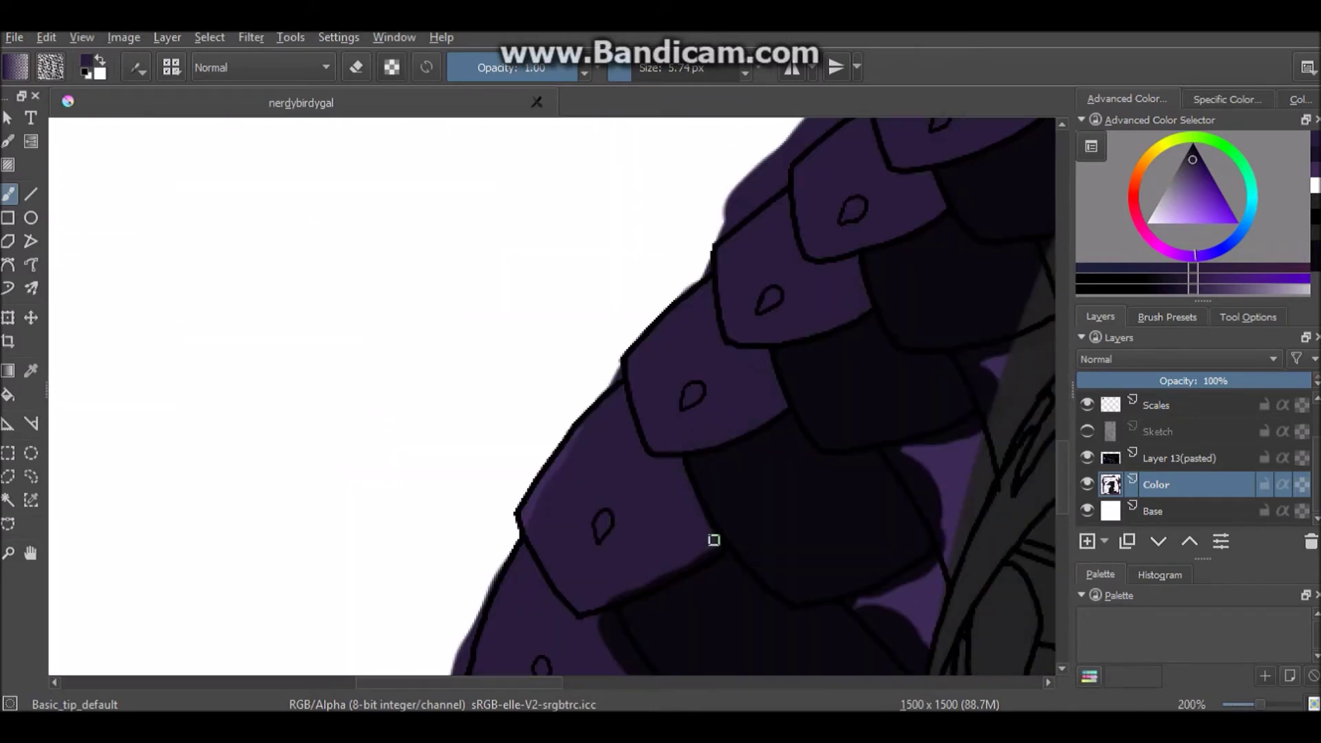
pyautogui.moveTo(710, 551); pyautogui.dragTo(716, 283)
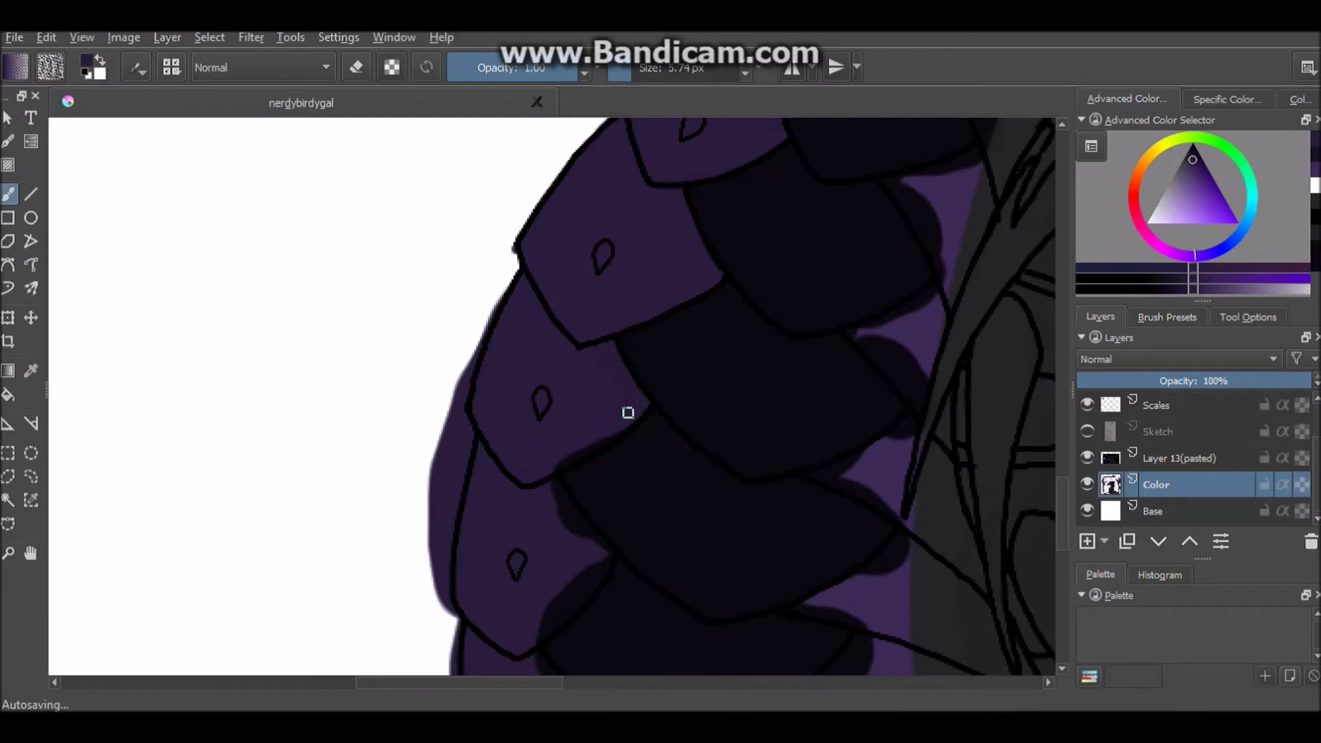
pyautogui.moveTo(531, 619); pyautogui.dragTo(534, 380)
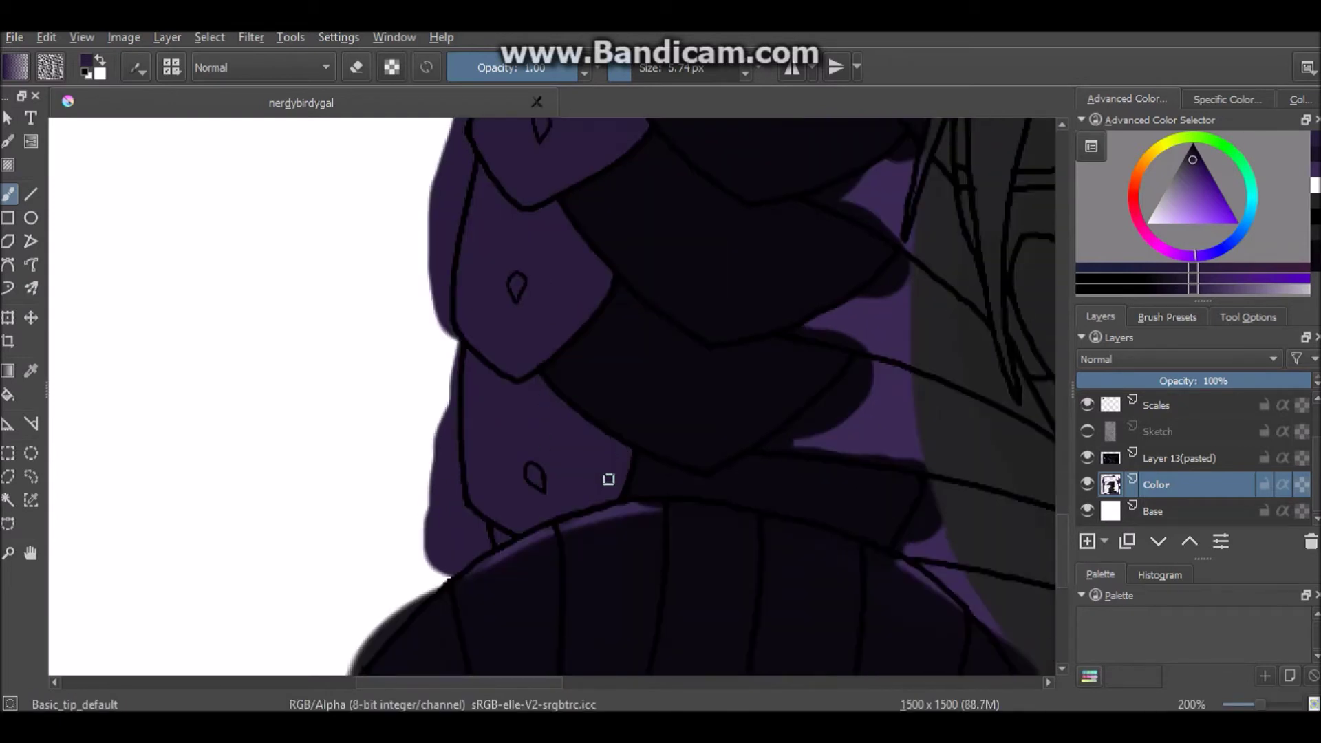
# Step: Sample the near-black of the side scales and fill the top edge of the banded shoulder below the neck
pyautogui.keyDown('ctrl'); pyautogui.click(623, 453); pyautogui.keyUp('ctrl')
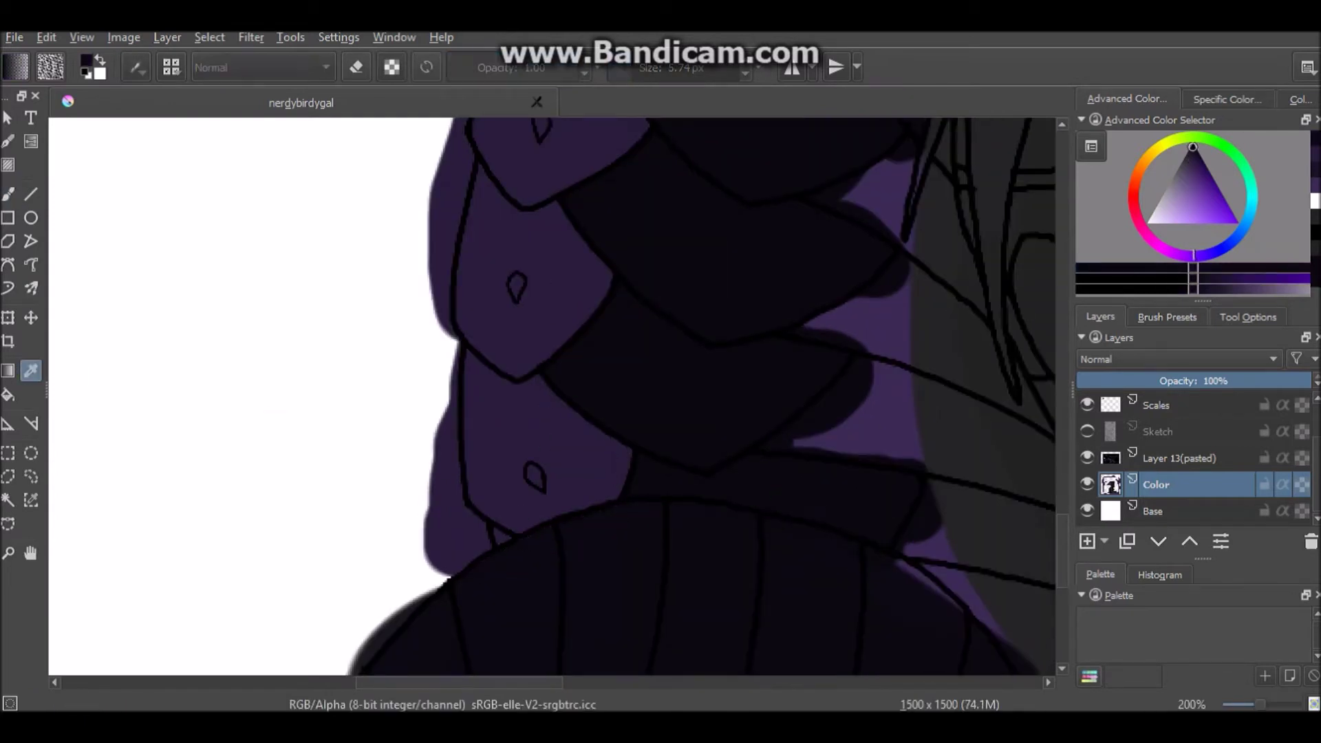
pyautogui.moveTo(644, 576); pyautogui.dragTo(645, 389)
pyautogui.press('[')
pyautogui.press('[')
pyautogui.press('[')
pyautogui.press('[')
pyautogui.press('[')
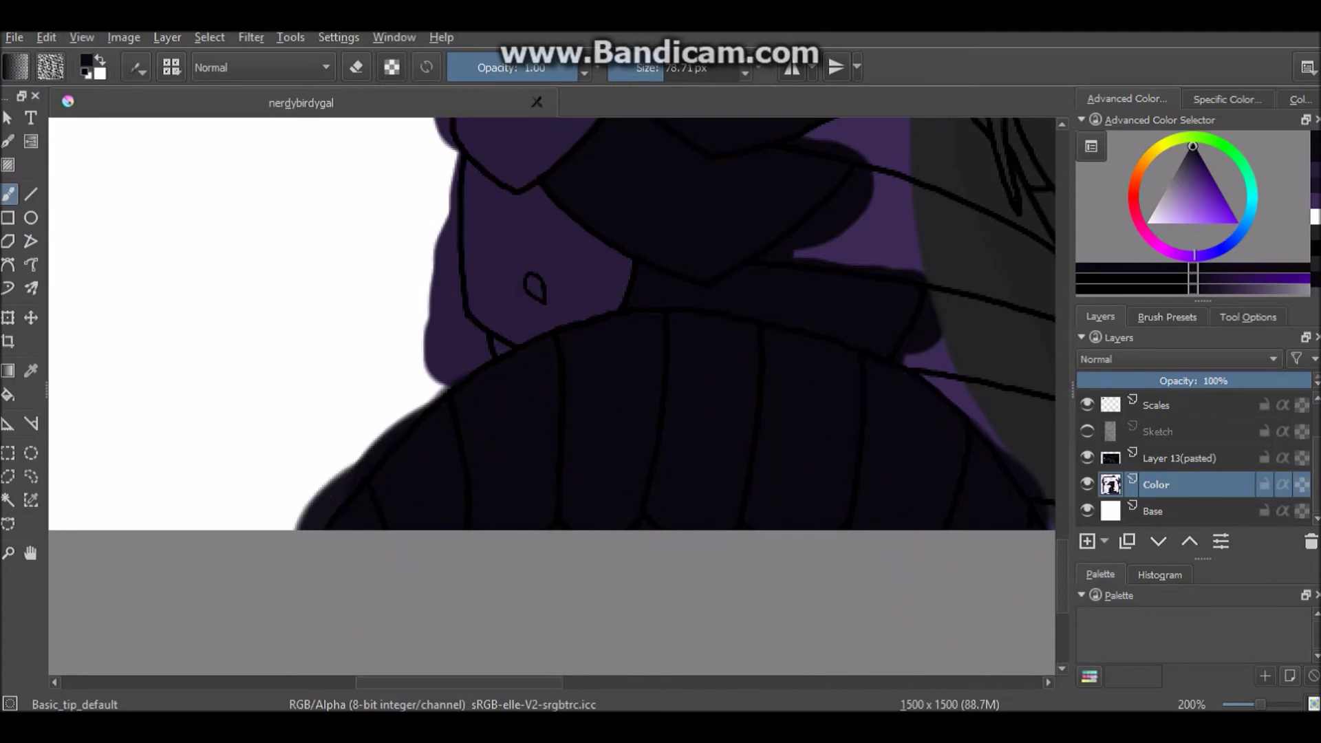
# Step: Fill the near-black side-row neck scales to their outlines from the jaw downward with a 9.33 px brush
pyautogui.scroll(1, 1008, 530)
pyautogui.scroll(3, 704, 477)
pyautogui.press('[')
pyautogui.press('[')
pyautogui.press('[')
pyautogui.press('[')
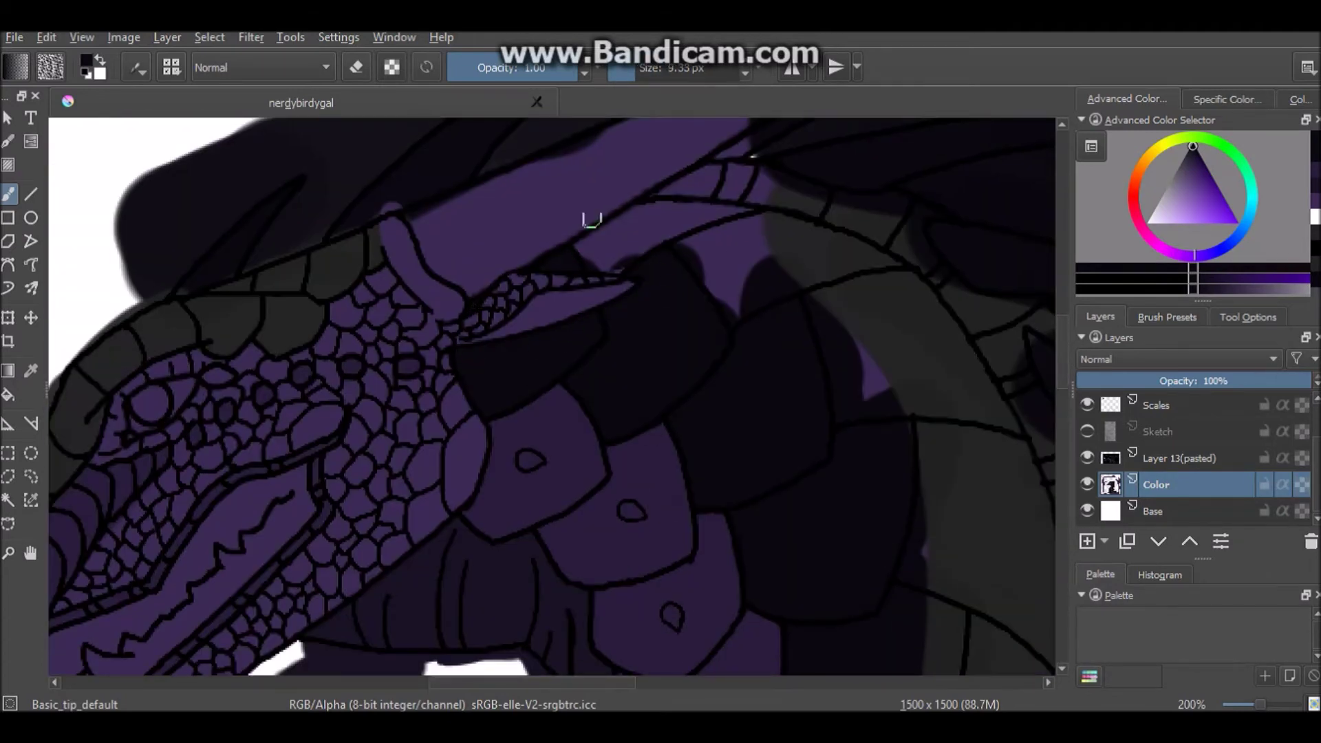
pyautogui.scroll(-3, 897, 429)
pyautogui.moveTo(652, 259); pyautogui.dragTo(619, 591)
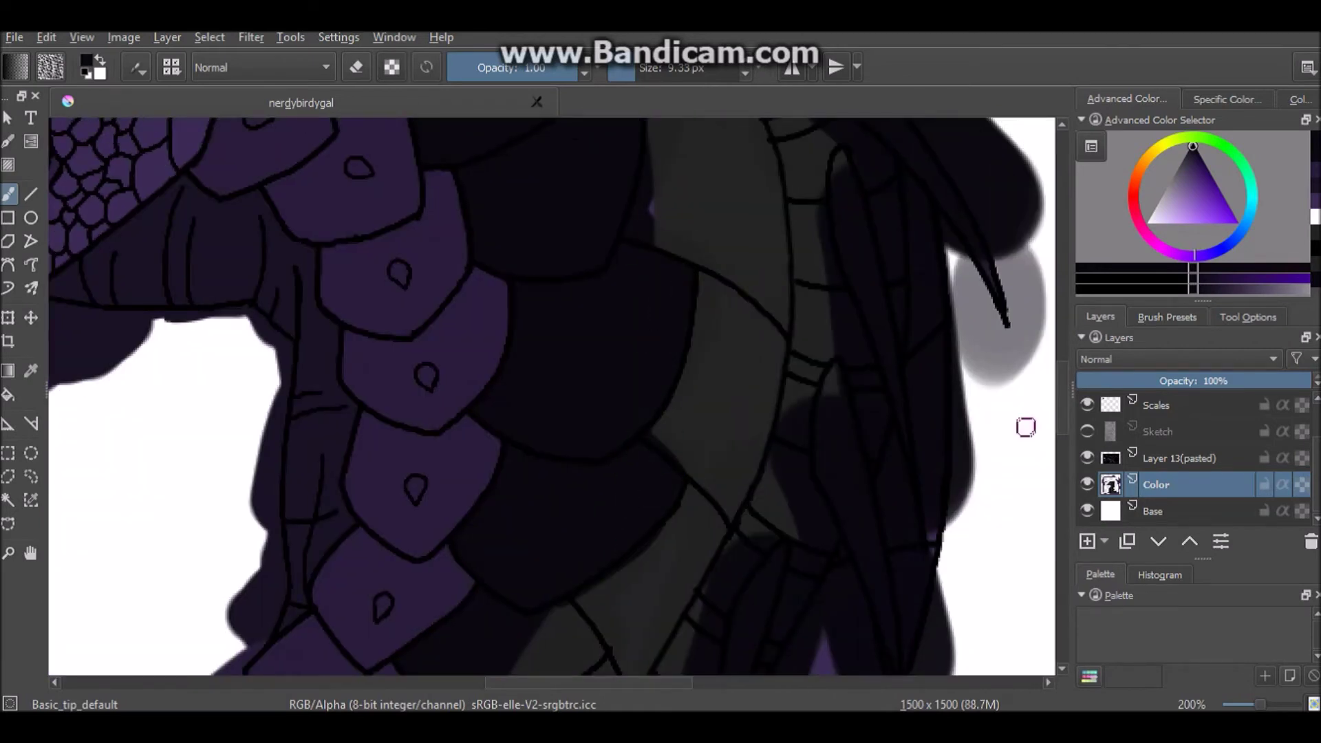
pyautogui.scroll(-2, 557, 321)
pyautogui.scroll(-4, 495, 481)
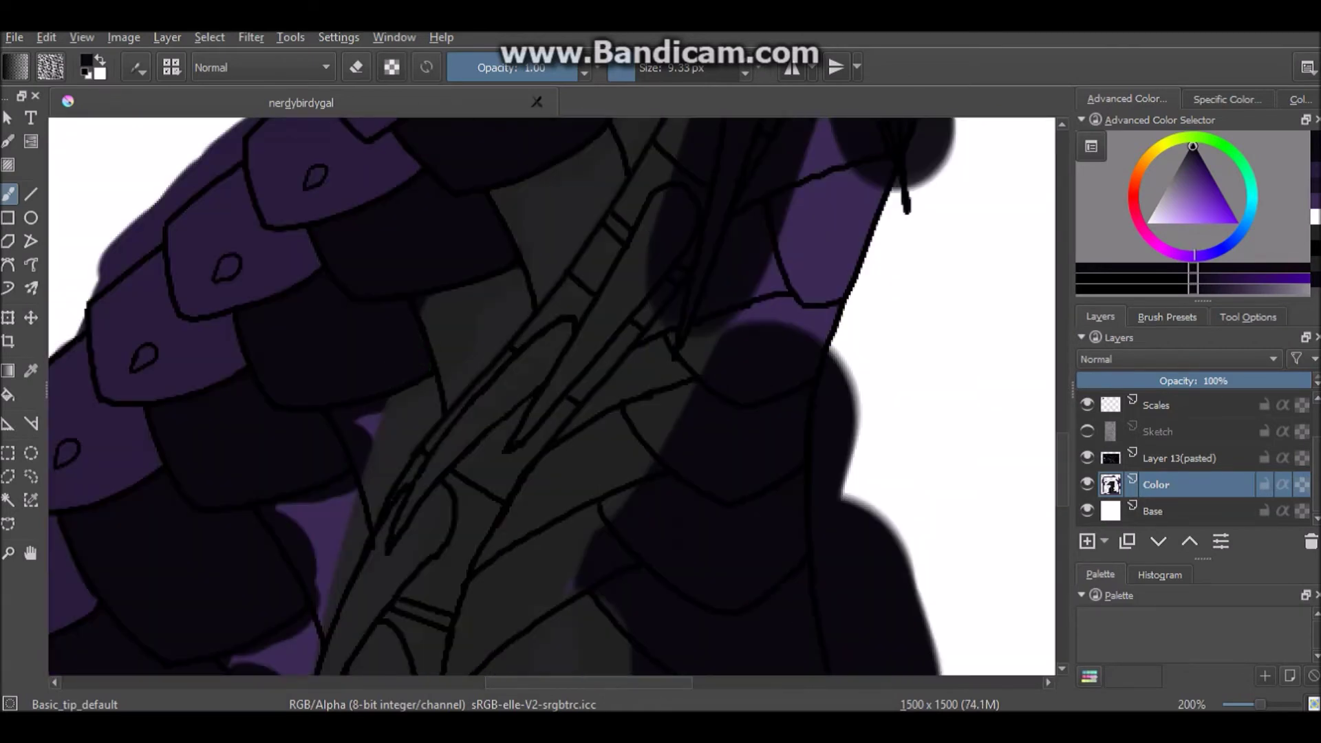
# Step: Sample the dark grey from the reference and fill the back band and spine segments just behind the head
pyautogui.hscroll(-3, 460, 328)
pyautogui.press('p')
pyautogui.click(460, 327)
pyautogui.scroll(5, 599, 281)
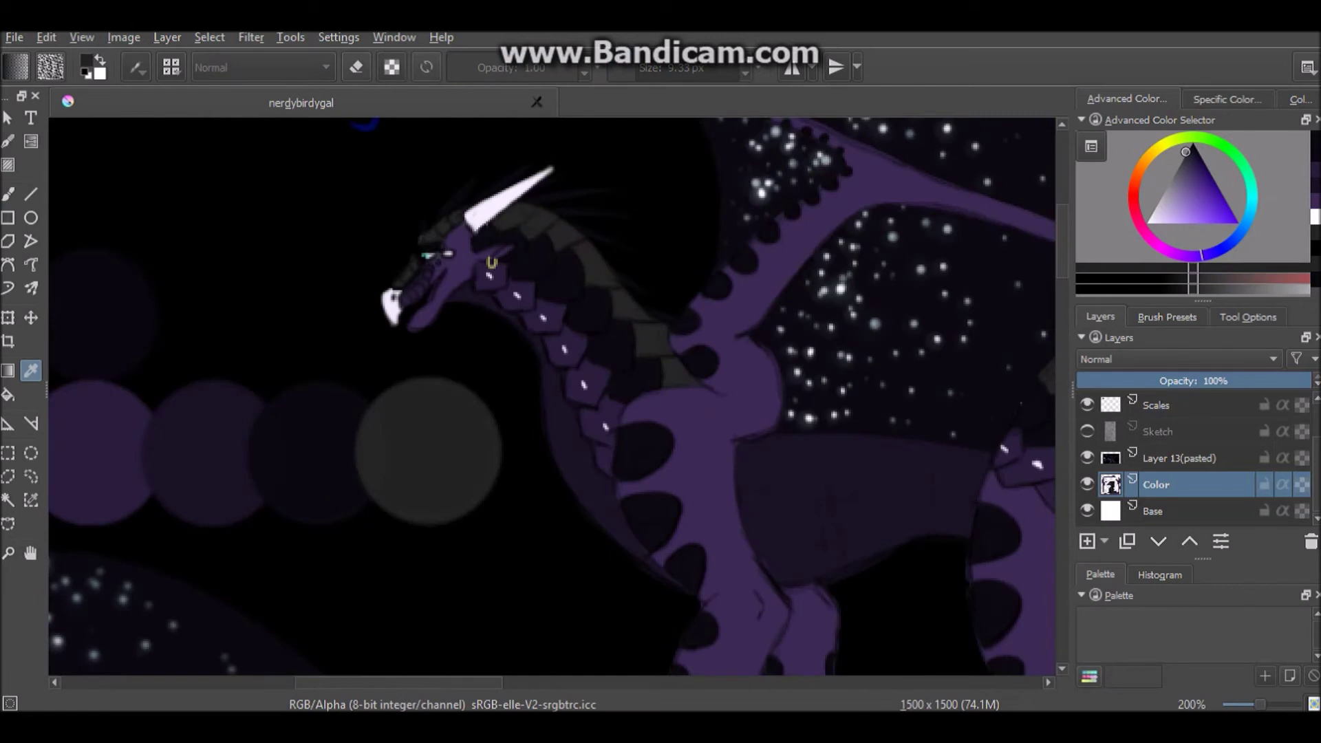
pyautogui.press('b')
pyautogui.scroll(-5, 600, 281)
pyautogui.scroll(3, 416, 325)
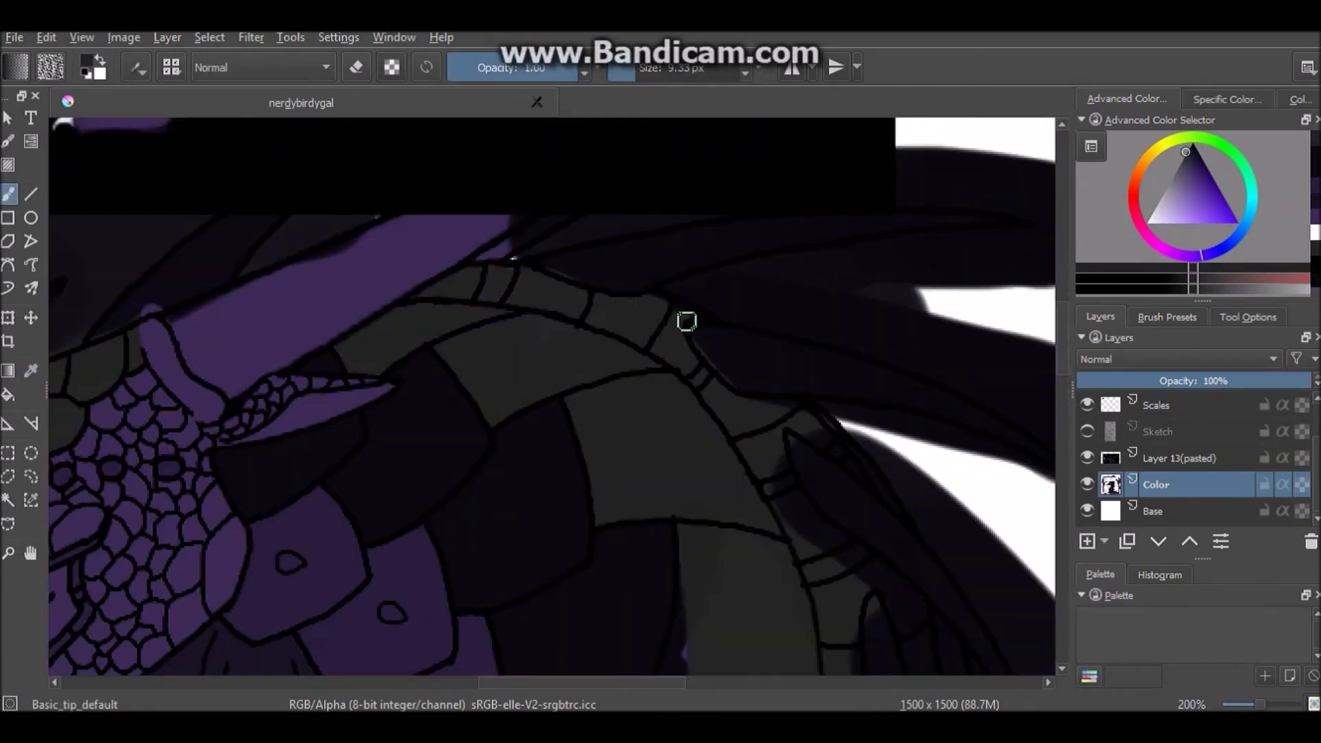
# Step: Paint the spine segments and overlapping spikes down the back of the neck in dark grey
pyautogui.moveTo(686, 320); pyautogui.dragTo(263, 322)
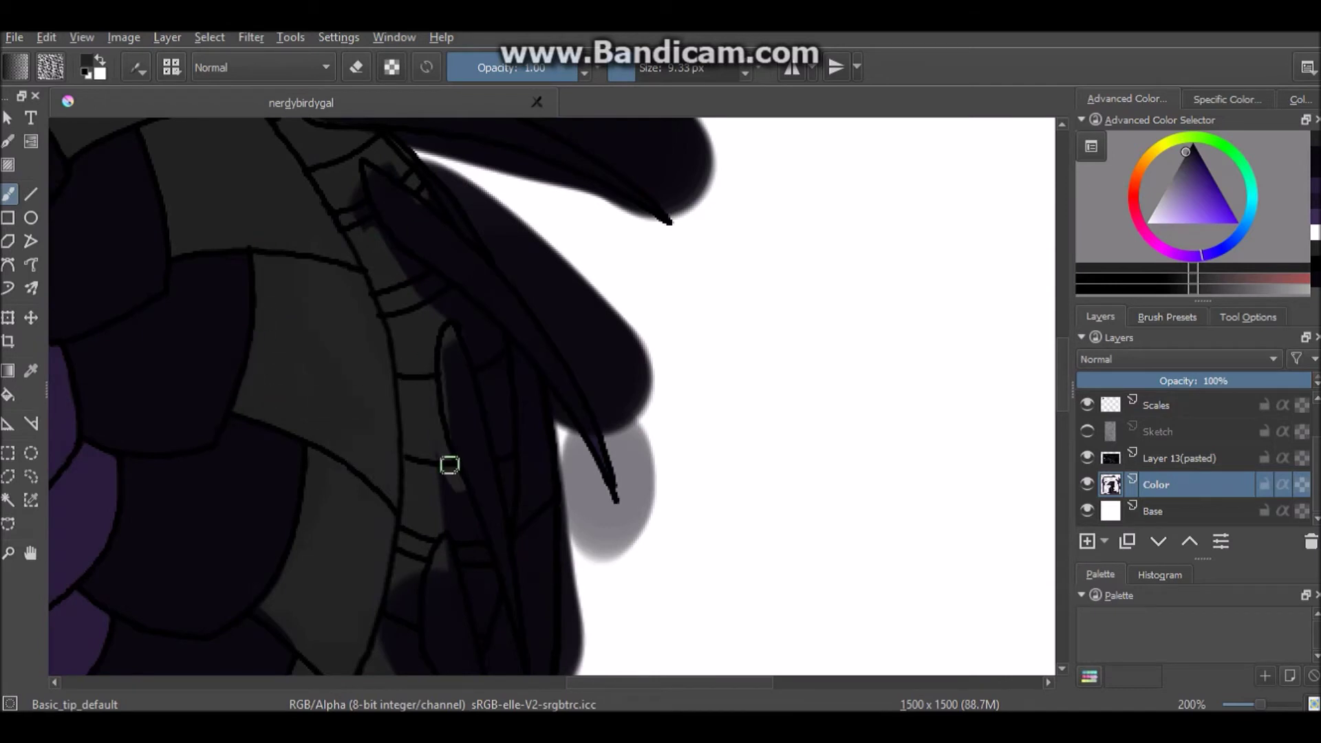
pyautogui.moveTo(364, 468); pyautogui.dragTo(443, 191)
pyautogui.moveTo(259, 603)
pyautogui.mouseDown()
pyautogui.moveTo(411, 554)
pyautogui.moveTo(421, 387)
pyautogui.mouseUp()
pyautogui.moveTo(628, 318); pyautogui.dragTo(681, 316)
pyautogui.scroll(-5, 401, 217)
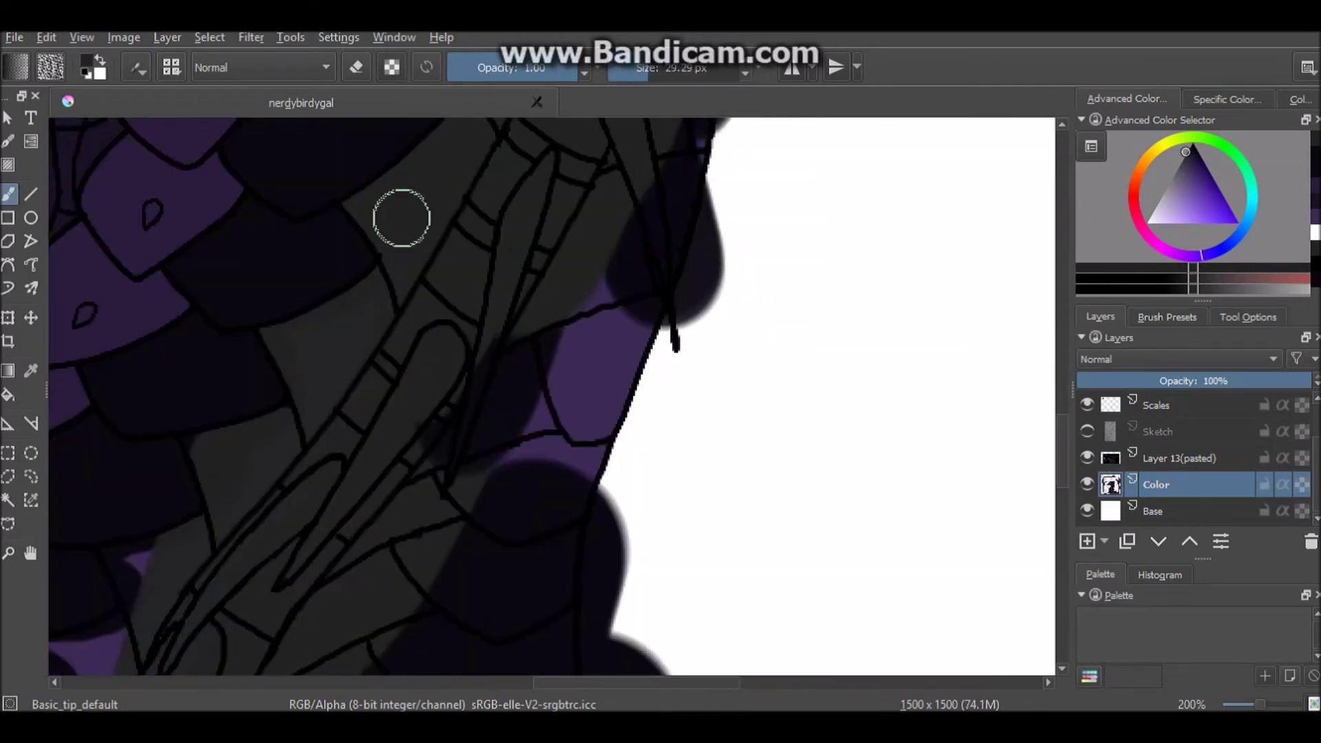
# Step: Fill the purple gaps between the side scales and the spine with dark grey down to the neck's base
pyautogui.moveTo(128, 558); pyautogui.dragTo(350, 558)
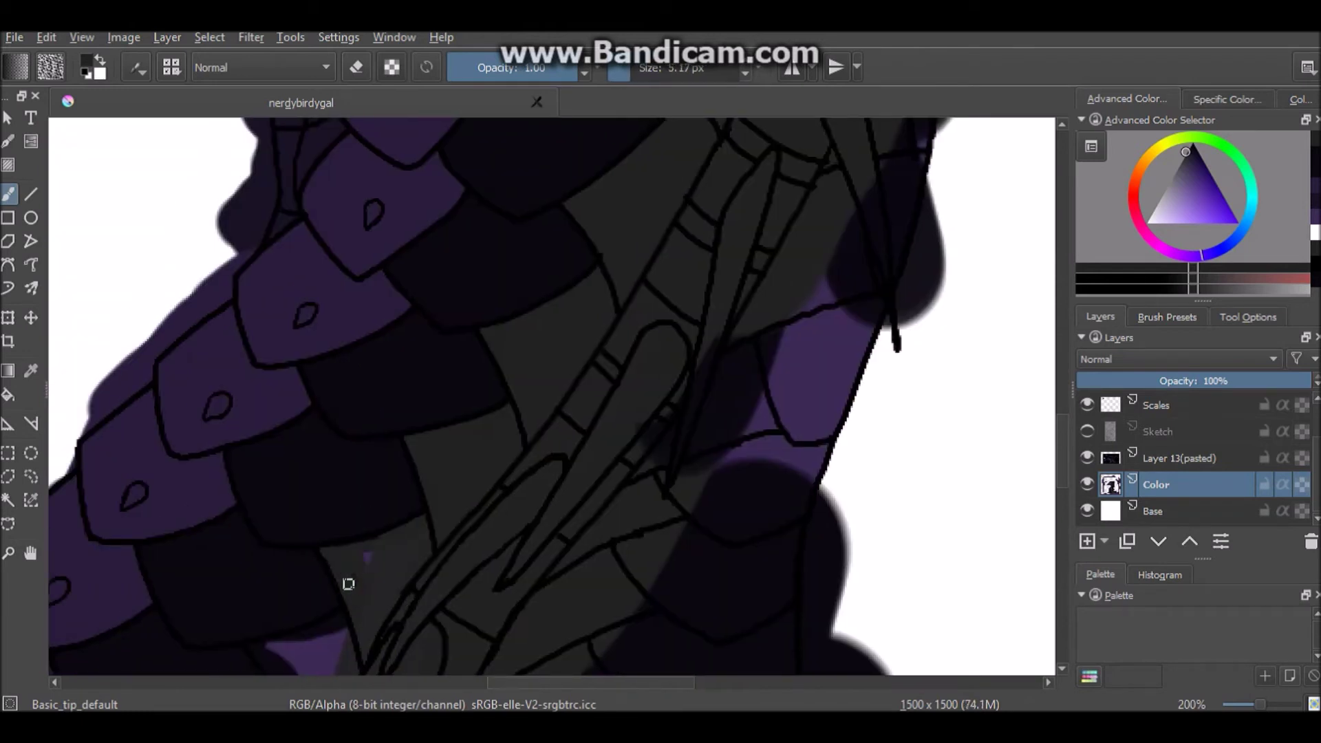
pyautogui.scroll(-3, 252, 429)
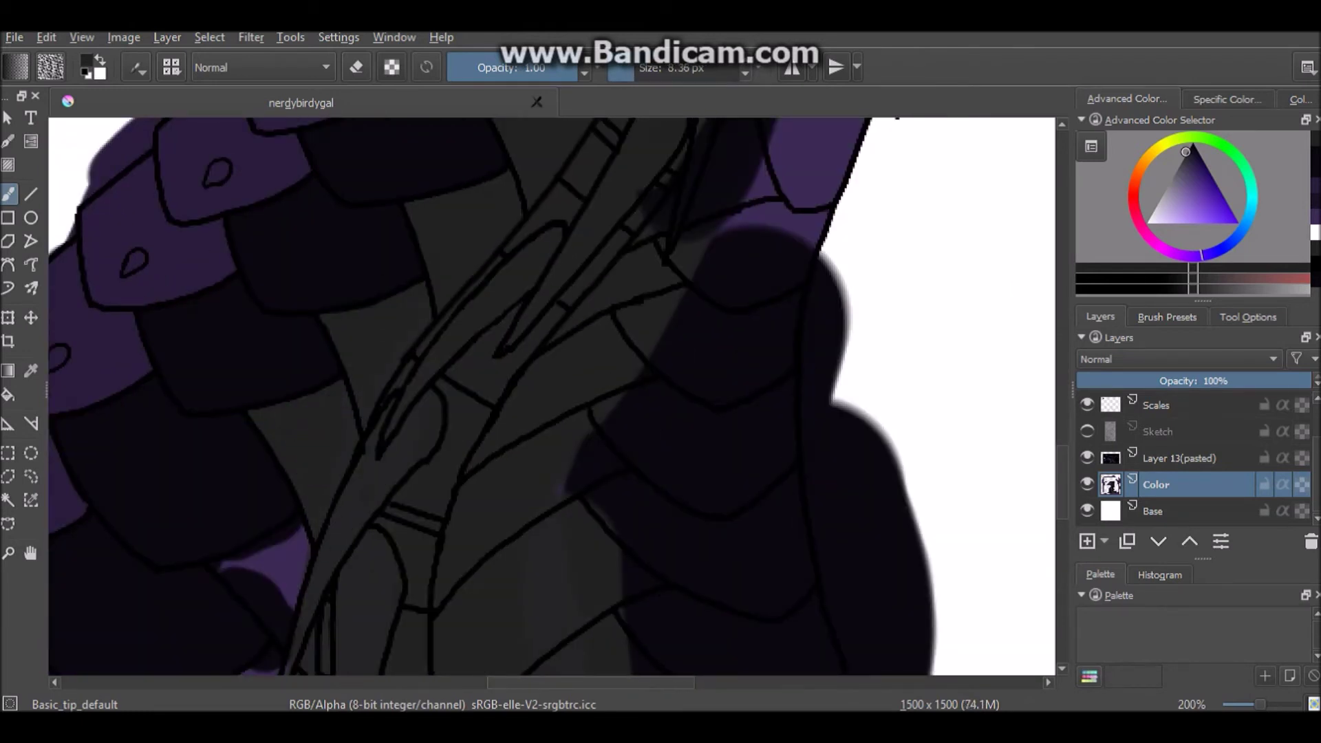
pyautogui.scroll(-5, 380, 509)
pyautogui.scroll(4, 370, 235)
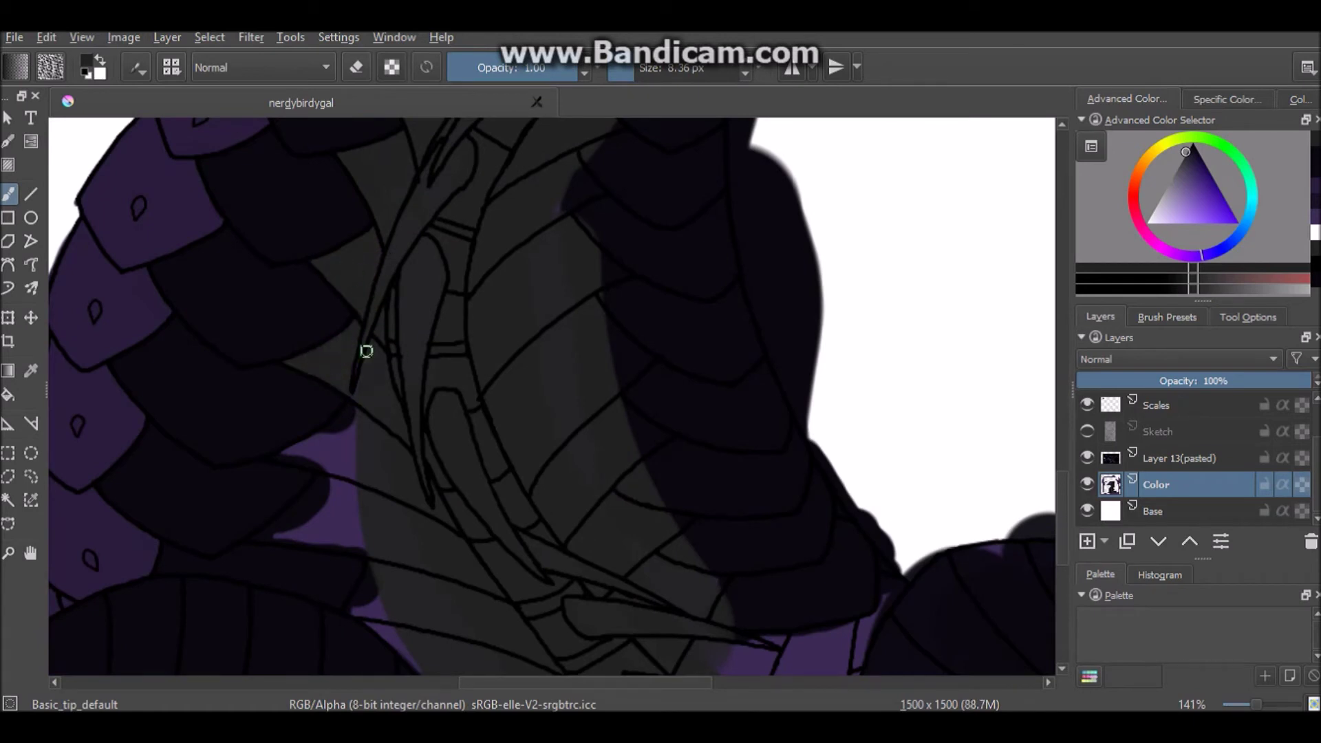
pyautogui.scroll(-3, 471, 542)
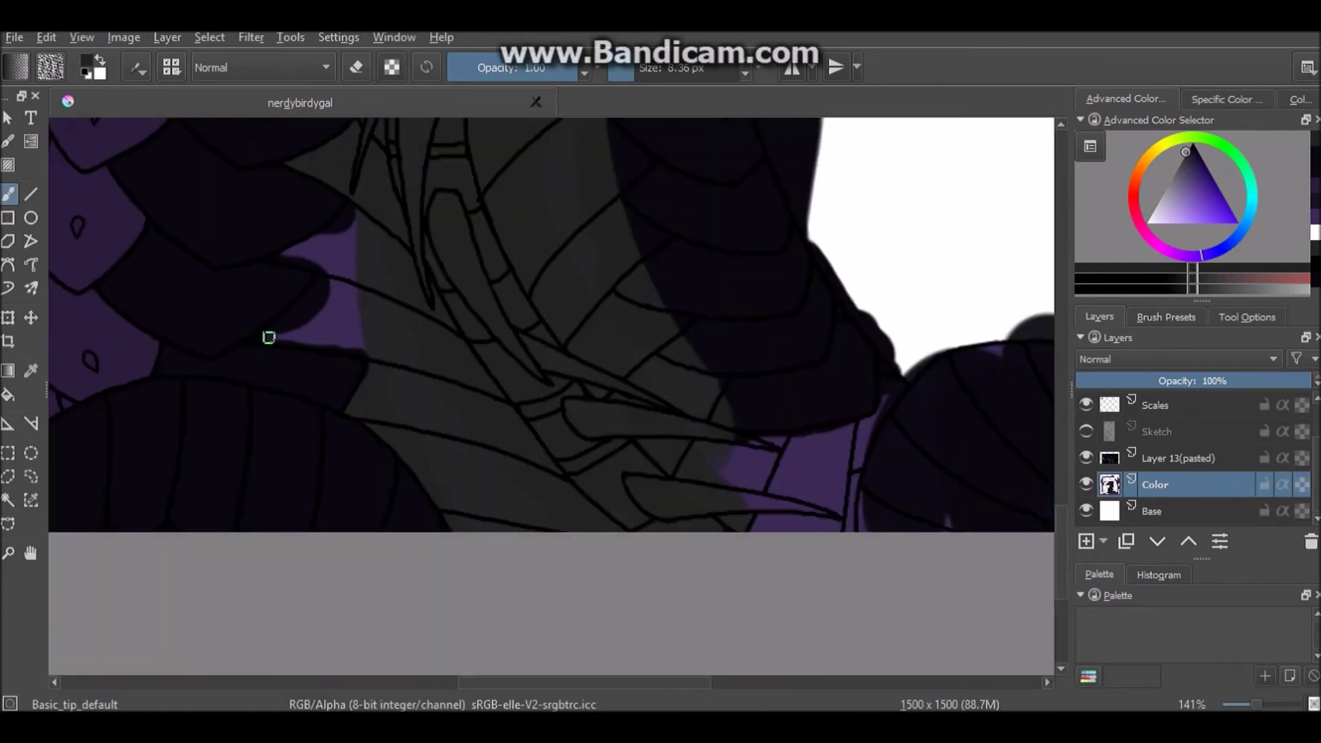
pyautogui.moveTo(334, 252); pyautogui.dragTo(356, 328)
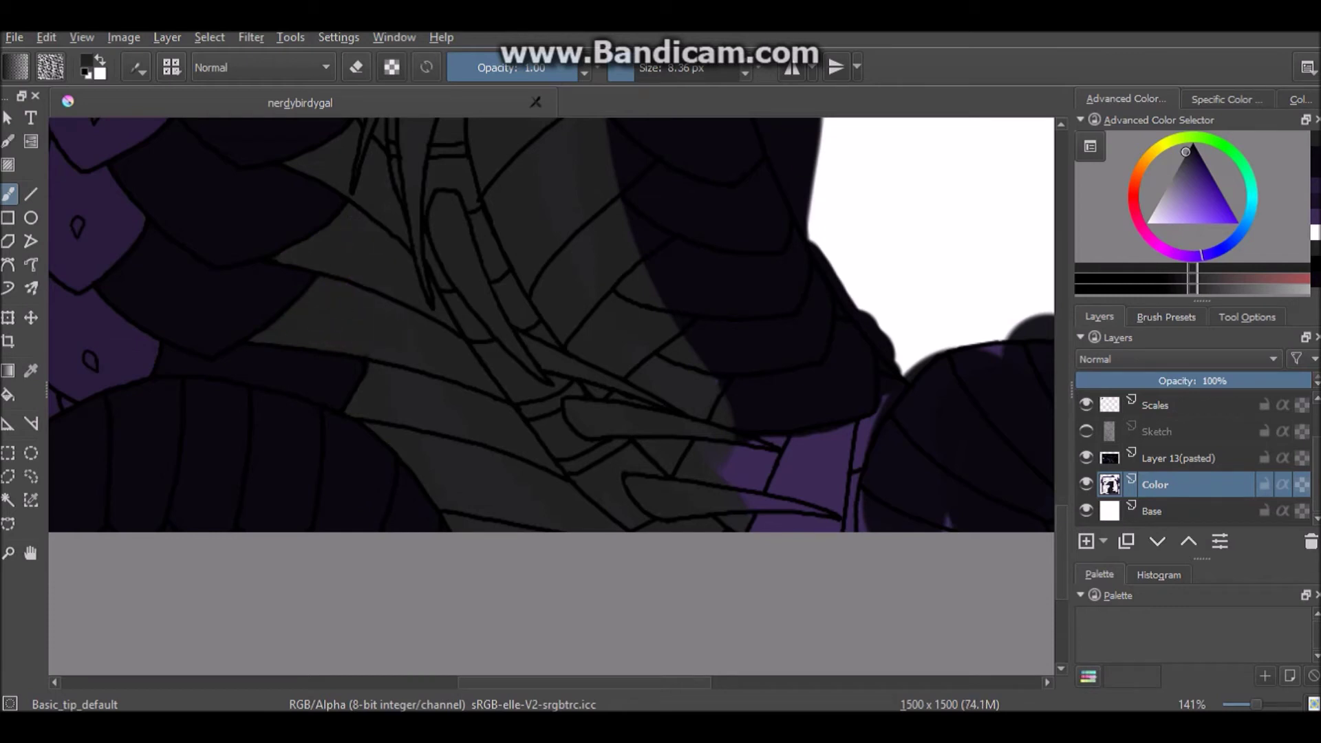
# Step: Extend the dark grey over the plates on the far side of the spine and the neck base with a 29.29 px brush
pyautogui.scroll(-5, 820, 531)
pyautogui.scroll(5, 819, 530)
pyautogui.moveTo(770, 481)
pyautogui.mouseDown()
pyautogui.moveTo(819, 530)
pyautogui.moveTo(647, 206)
pyautogui.mouseUp()
pyautogui.scroll(3, 615, 416)
pyautogui.scroll(-3, 702, 404)
pyautogui.moveTo(702, 403); pyautogui.dragTo(798, 165)
pyautogui.scroll(-2, 702, 404)
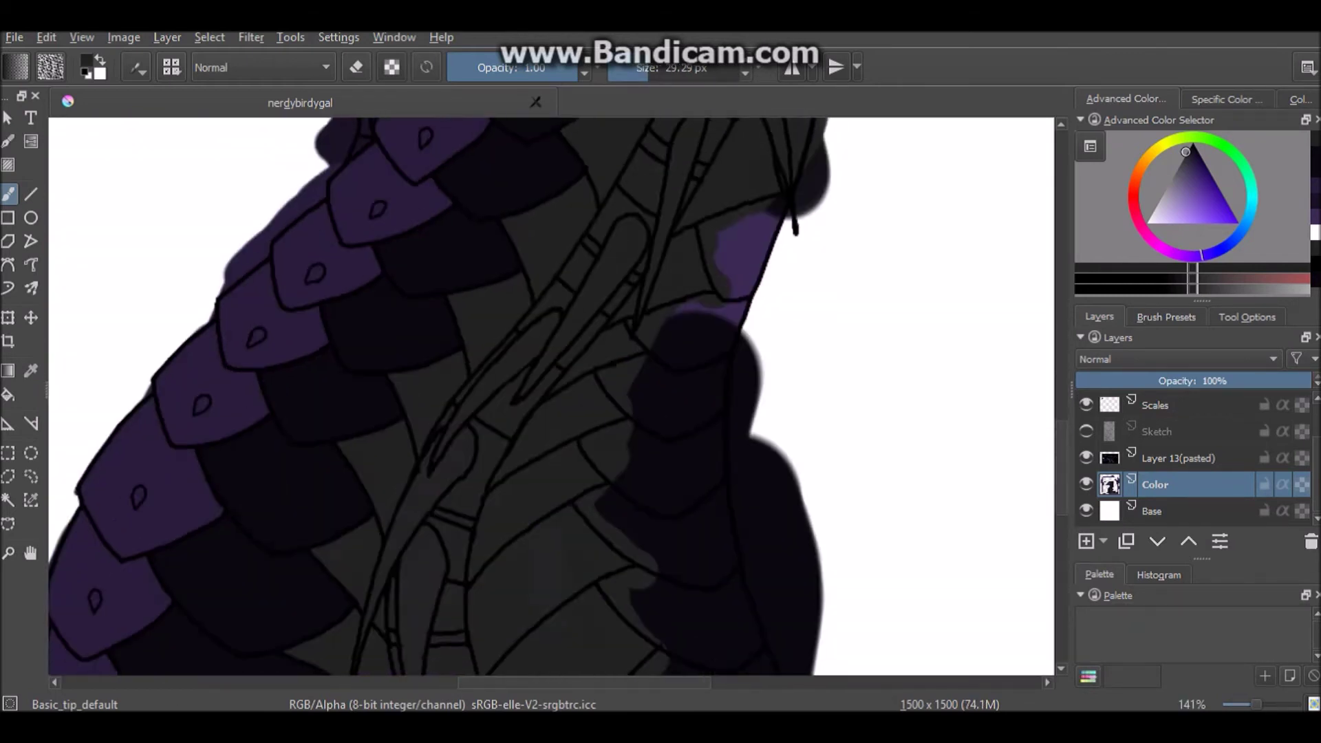
pyautogui.scroll(3, 447, 337)
pyautogui.scroll(-3, 447, 337)
pyautogui.scroll(3, 447, 337)
# Step: Paint the purple gaps and upper edge of the far shoulder hump in near-black
pyautogui.press('[')
pyautogui.press('[')
pyautogui.press('[')
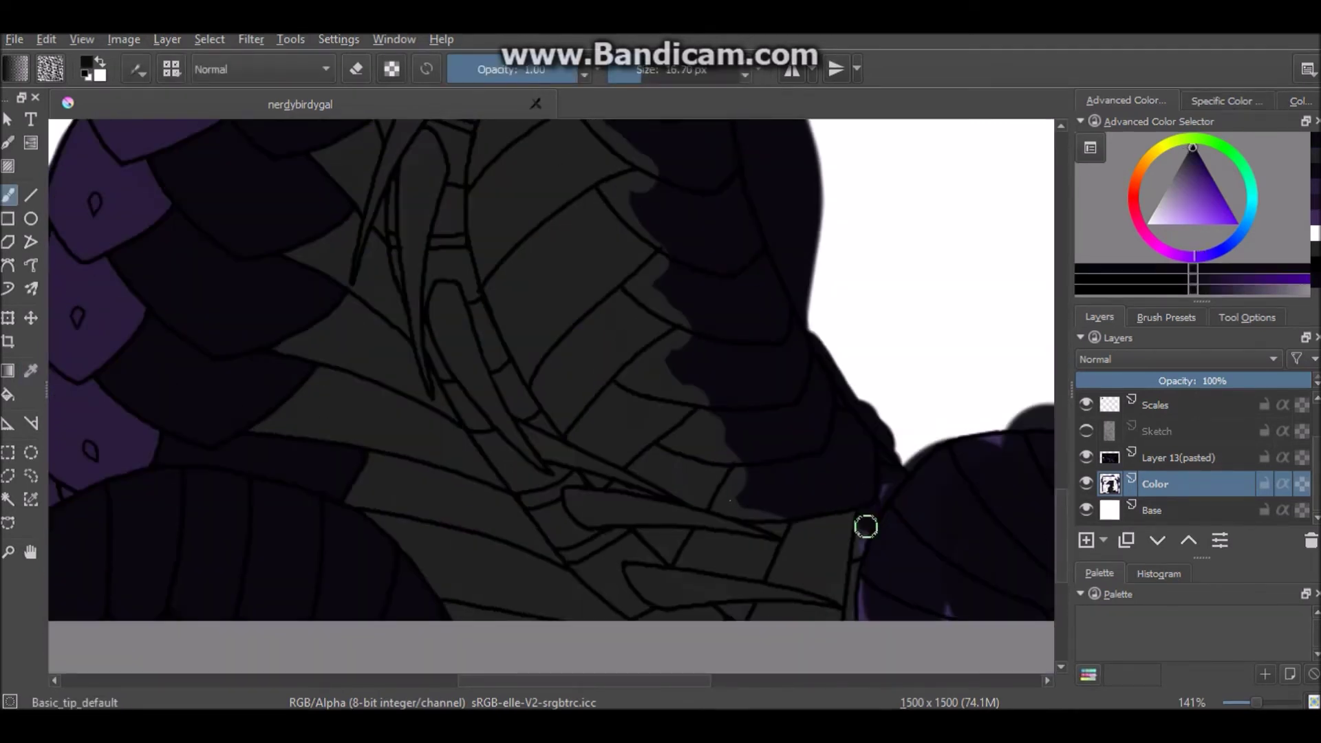
pyautogui.moveTo(868, 598)
pyautogui.mouseDown()
pyautogui.moveTo(586, 610)
pyautogui.moveTo(826, 507)
pyautogui.moveTo(528, 493)
pyautogui.mouseUp()
pyautogui.press(']')
pyautogui.press(']')
pyautogui.press(']')
pyautogui.press(']')
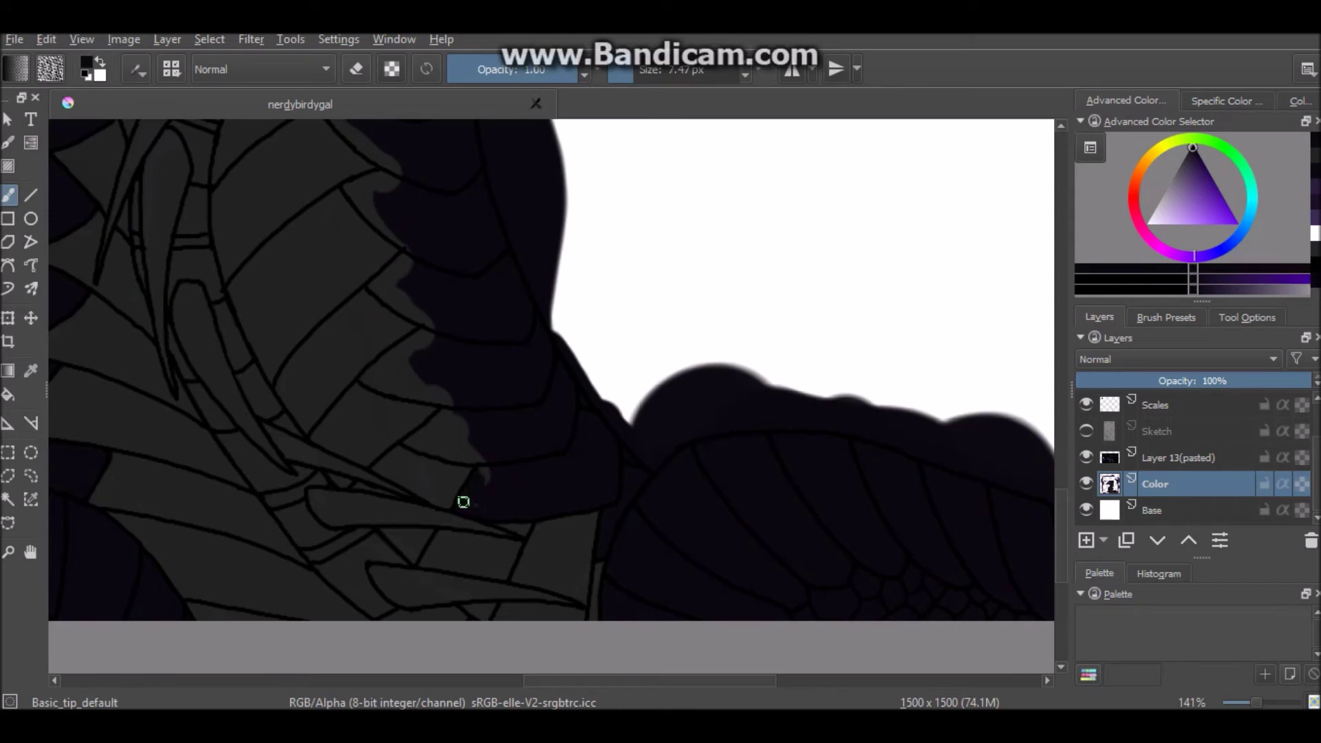
# Step: Fill the pointed tips of the far-side neck scales to their outlines in near-black with a 7.47 px brush
pyautogui.moveTo(444, 401); pyautogui.dragTo(395, 392)
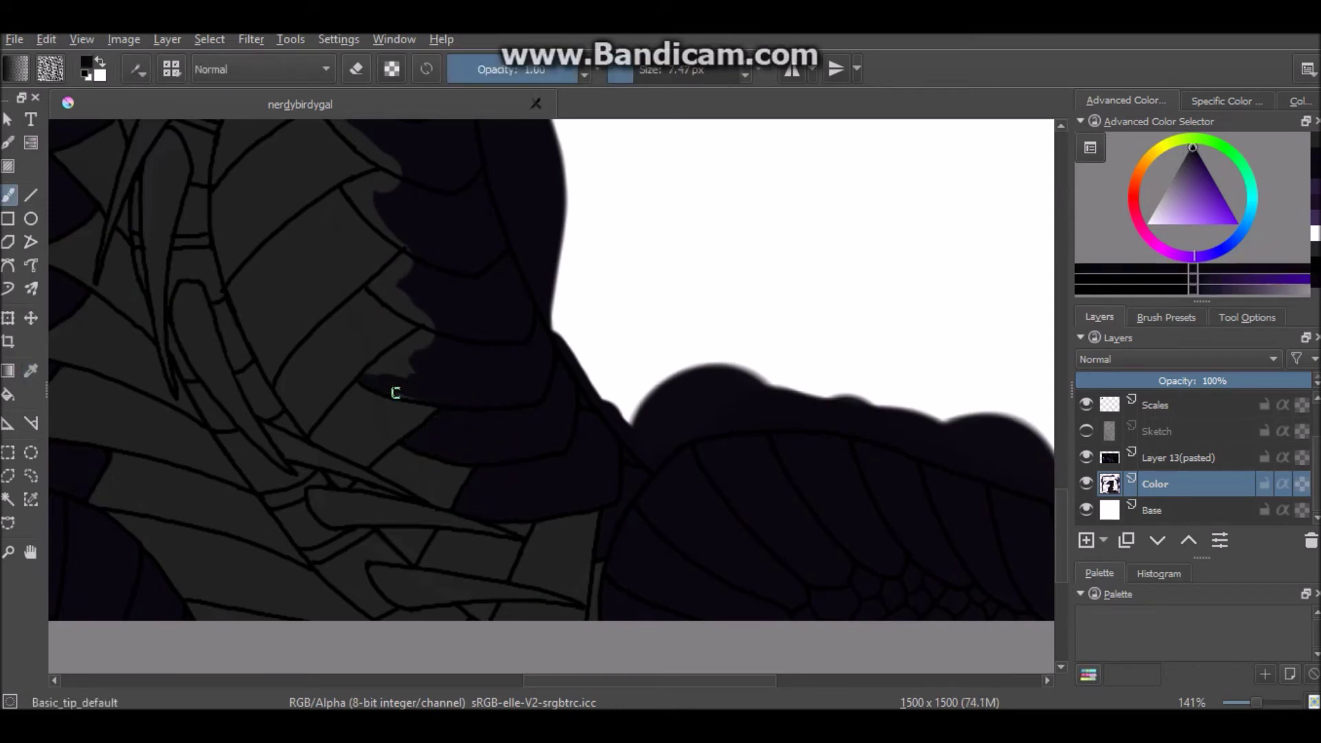
pyautogui.scroll(-4, 394, 371)
pyautogui.scroll(5, 326, 216)
pyautogui.moveTo(350, 196)
pyautogui.mouseDown()
pyautogui.moveTo(321, 263)
pyautogui.moveTo(344, 279)
pyautogui.mouseUp()
pyautogui.scroll(3, 260, 304)
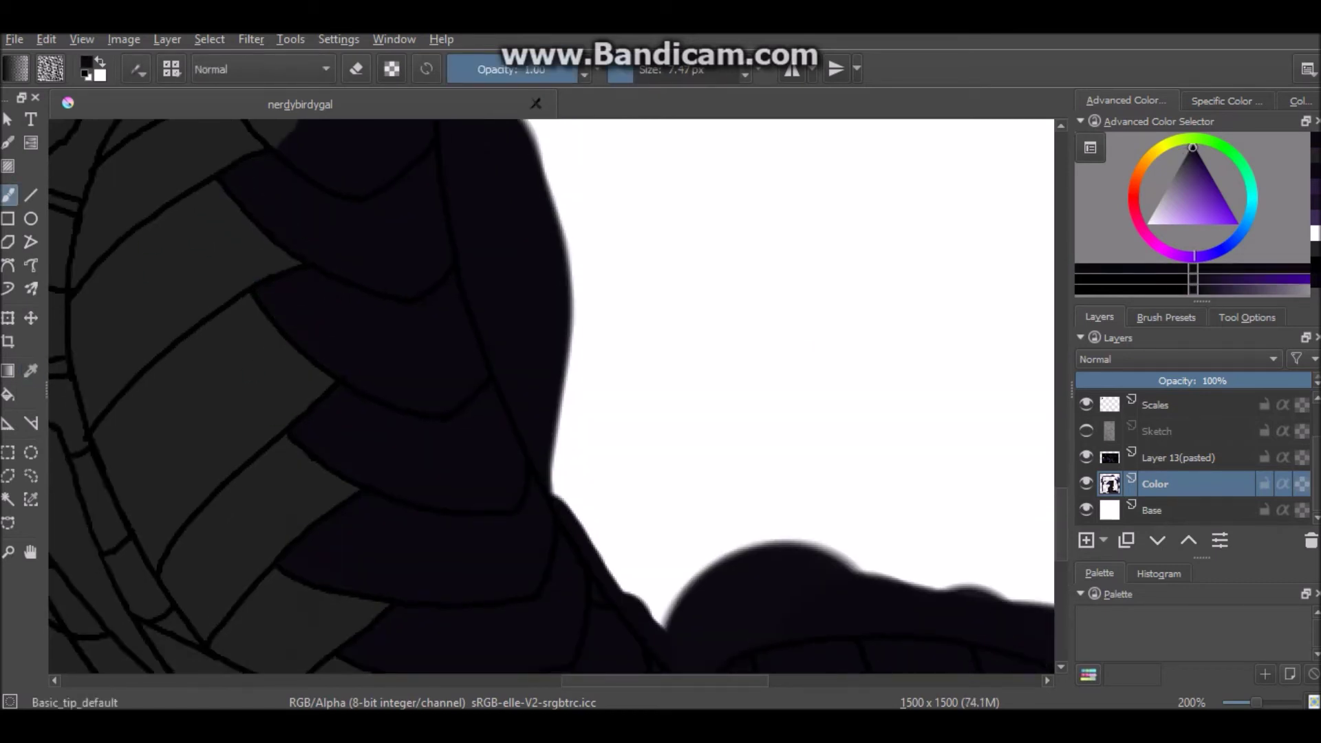
pyautogui.scroll(3, 312, 263)
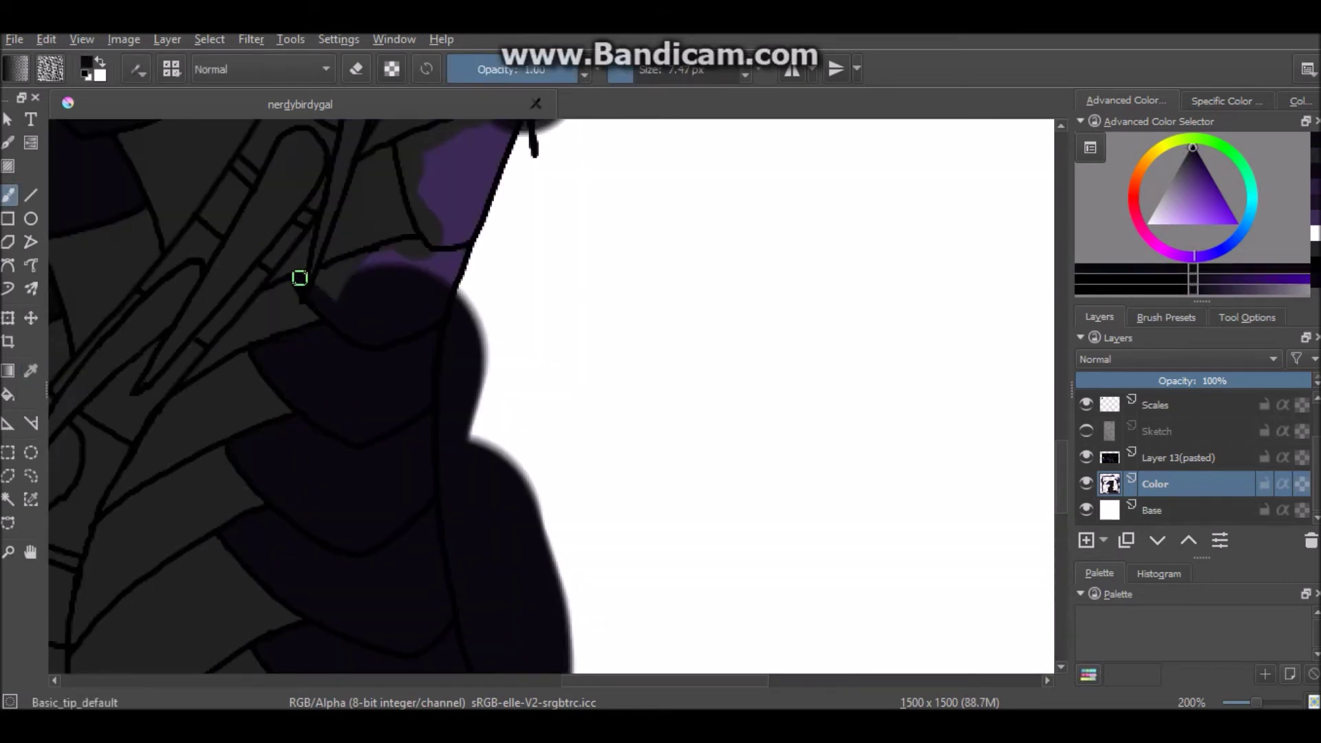
# Step: Cover the leftover purple patches on the uppermost far-side scales beneath the spikes in near-black
pyautogui.moveTo(388, 269); pyautogui.dragTo(440, 247)
pyautogui.scroll(4, 415, 445)
pyautogui.moveTo(415, 445)
pyautogui.mouseDown()
pyautogui.moveTo(481, 413)
pyautogui.moveTo(523, 223)
pyautogui.mouseUp()
pyautogui.moveTo(535, 322); pyautogui.dragTo(536, 227)
pyautogui.scroll(-6, 577, 318)
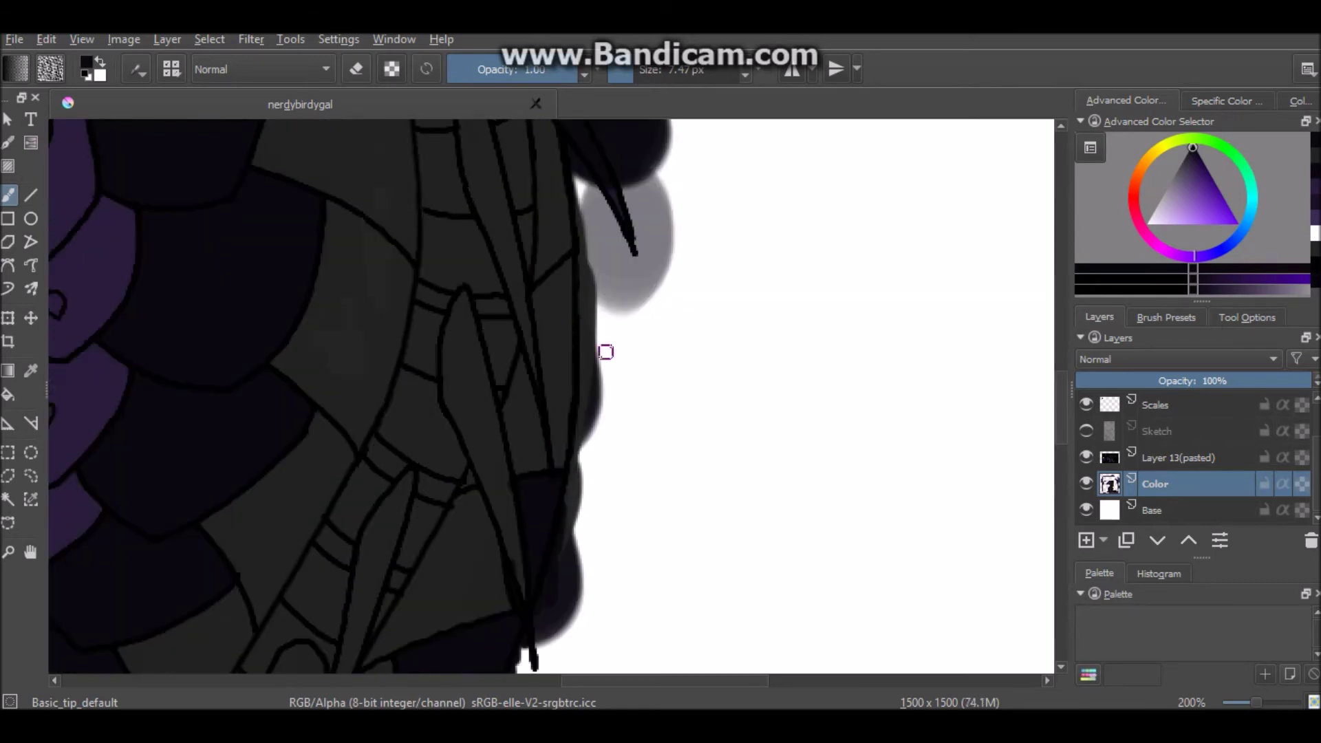
# Step: Sample the purple from the reference and paint it over the small shoulder scales along the canvas's lower edge with a 7.47 px brush
pyautogui.scroll(3, 502, 606)
pyautogui.scroll(5, 550, 396)
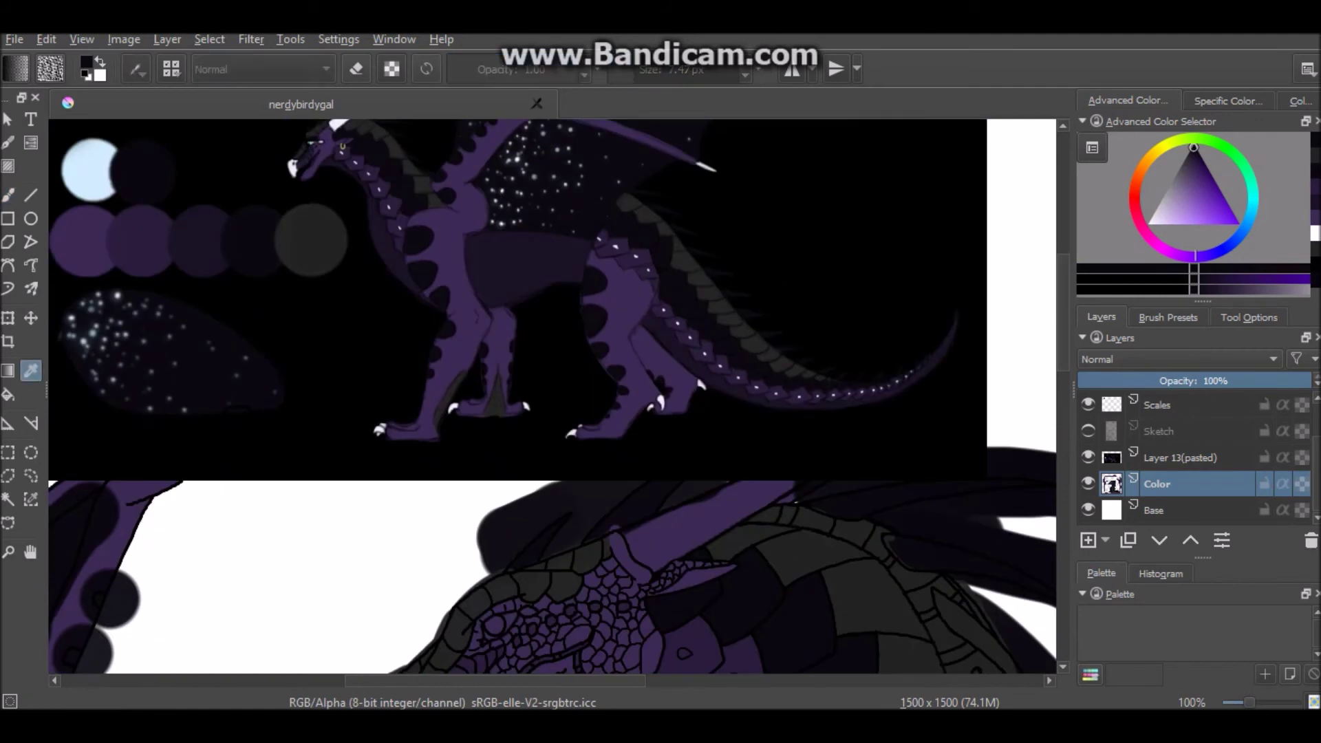
pyautogui.scroll(-3, 678, 486)
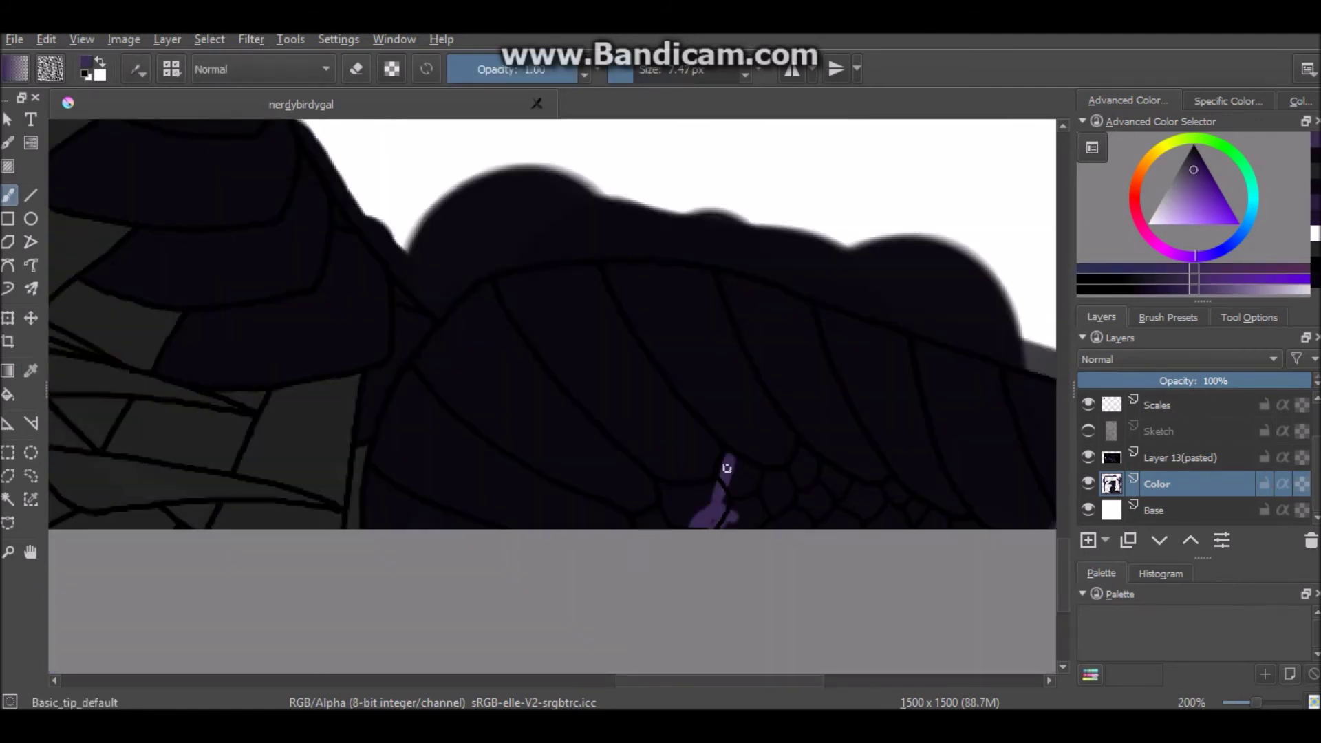
pyautogui.hscroll(4, 695, 509)
pyautogui.moveTo(705, 536)
pyautogui.mouseDown()
pyautogui.moveTo(637, 495)
pyautogui.moveTo(535, 538)
pyautogui.mouseUp()
pyautogui.hscroll(-3, 620, 663)
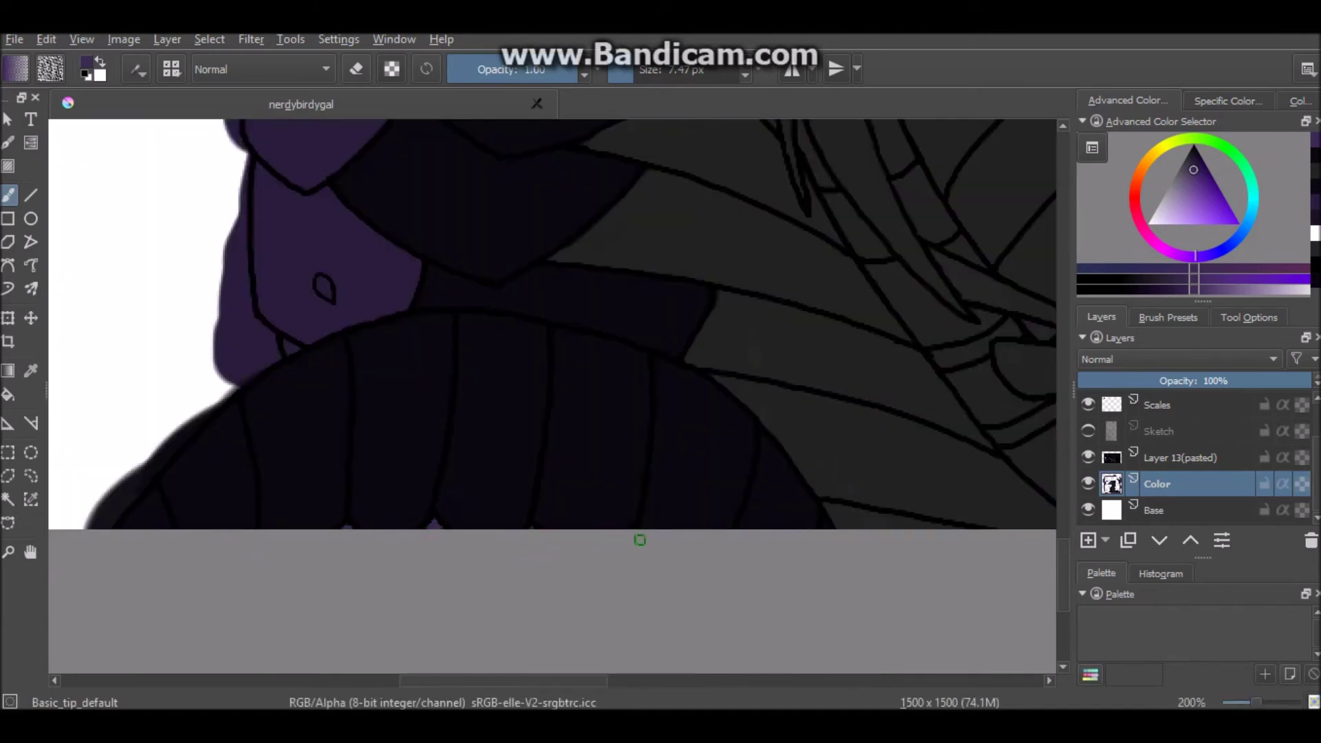
pyautogui.keyDown('ctrl'); pyautogui.click(549, 379); pyautogui.keyUp('ctrl')
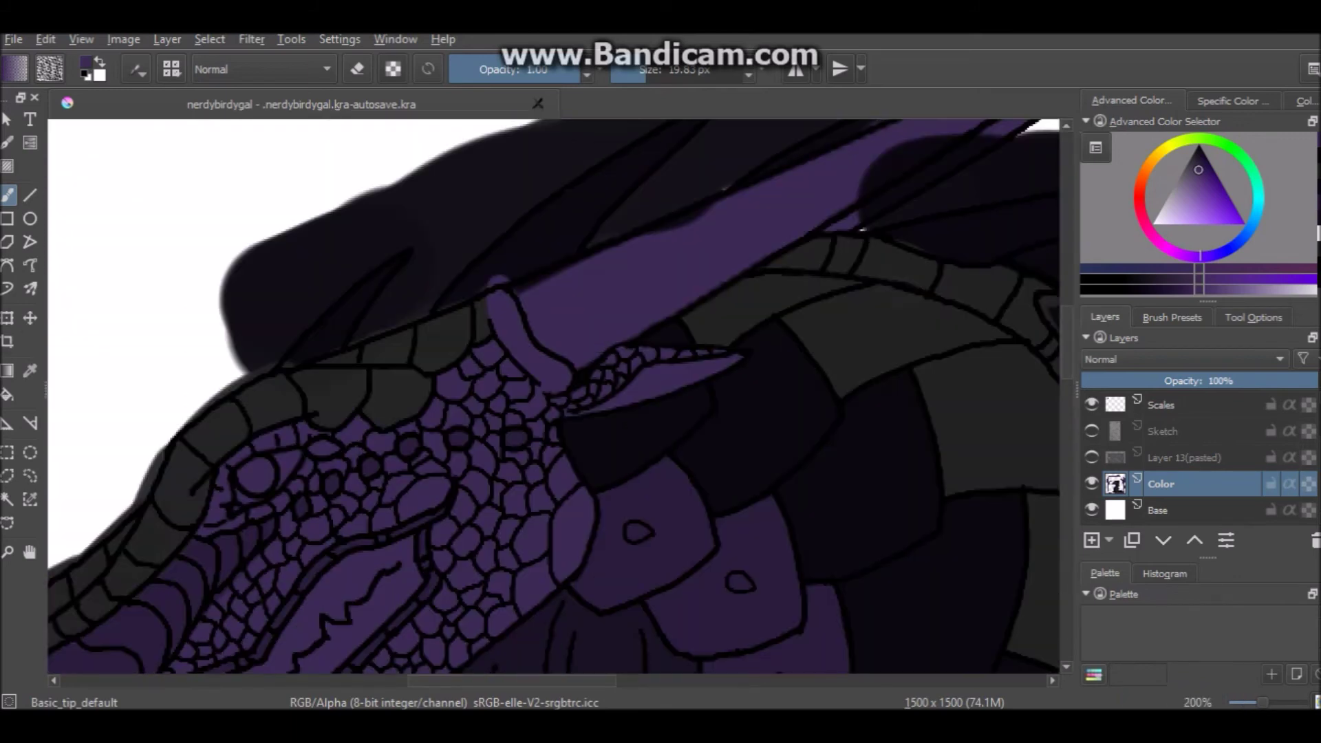
# Step: Fill the long spikes on the upper neck plates in near-black with a 6.64 px brush
pyautogui.press('d')
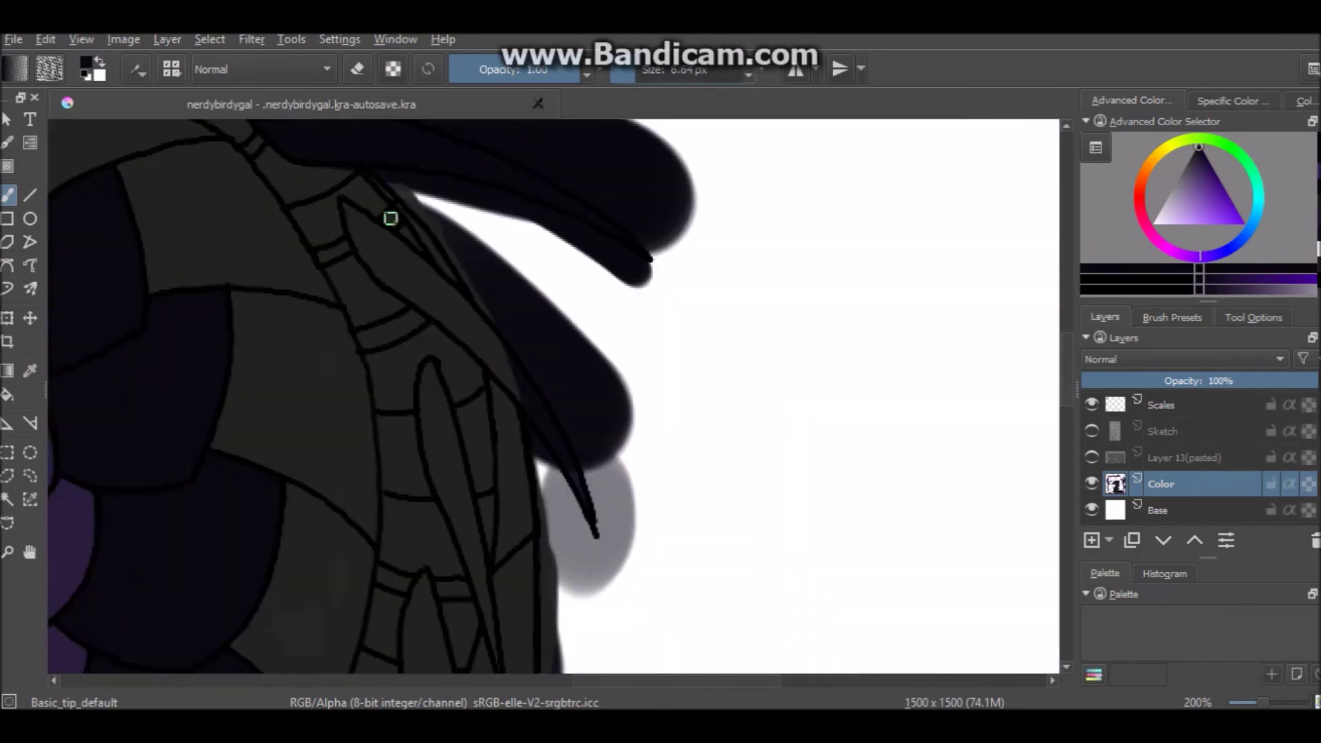
pyautogui.moveTo(390, 215)
pyautogui.mouseDown()
pyautogui.moveTo(589, 502)
pyautogui.moveTo(371, 230)
pyautogui.mouseUp()
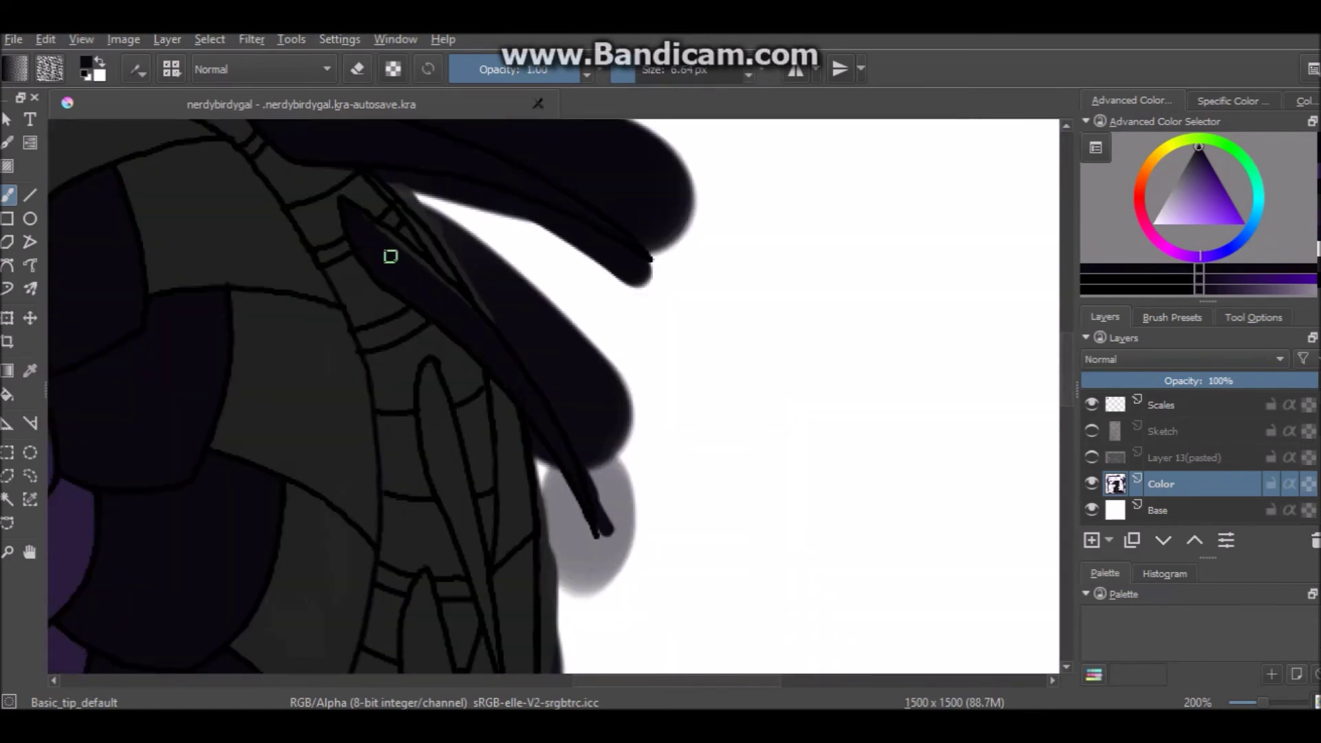
pyautogui.scroll(-5, 372, 229)
pyautogui.moveTo(429, 168); pyautogui.dragTo(447, 230)
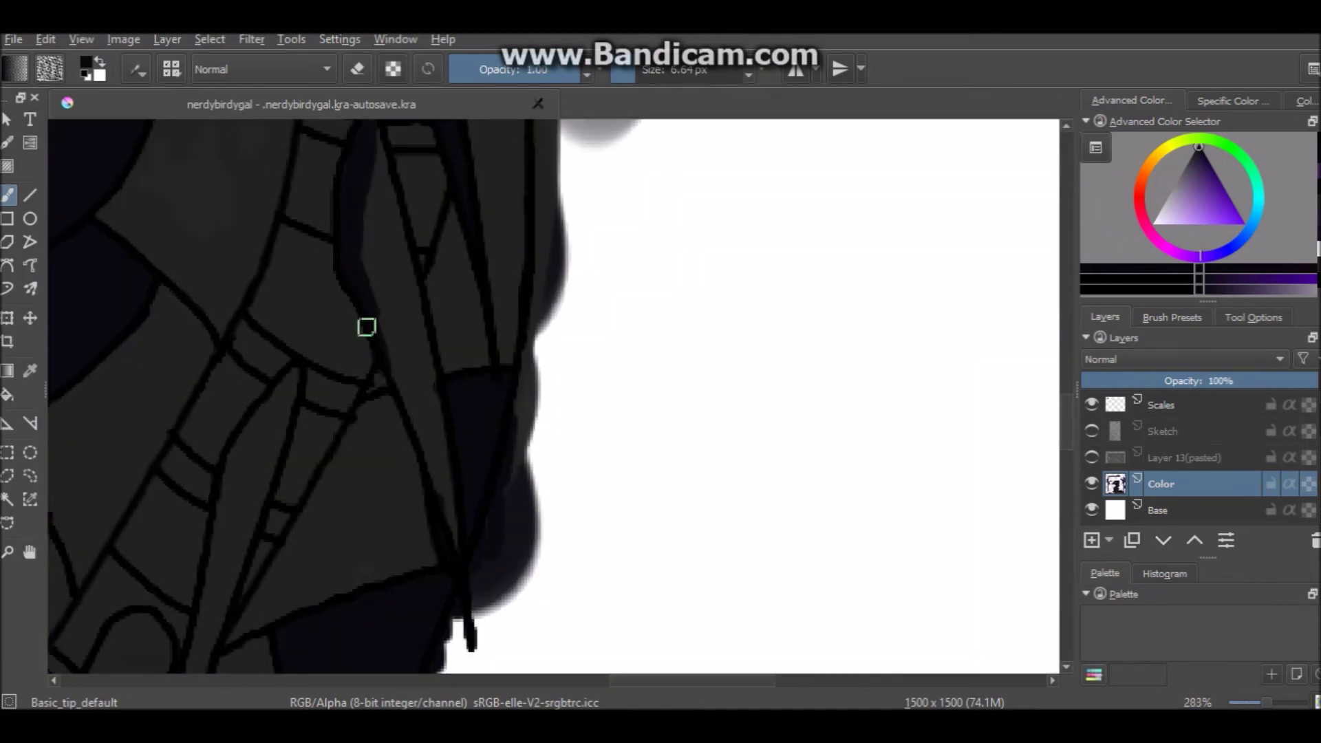
pyautogui.moveTo(366, 324); pyautogui.dragTo(366, 207)
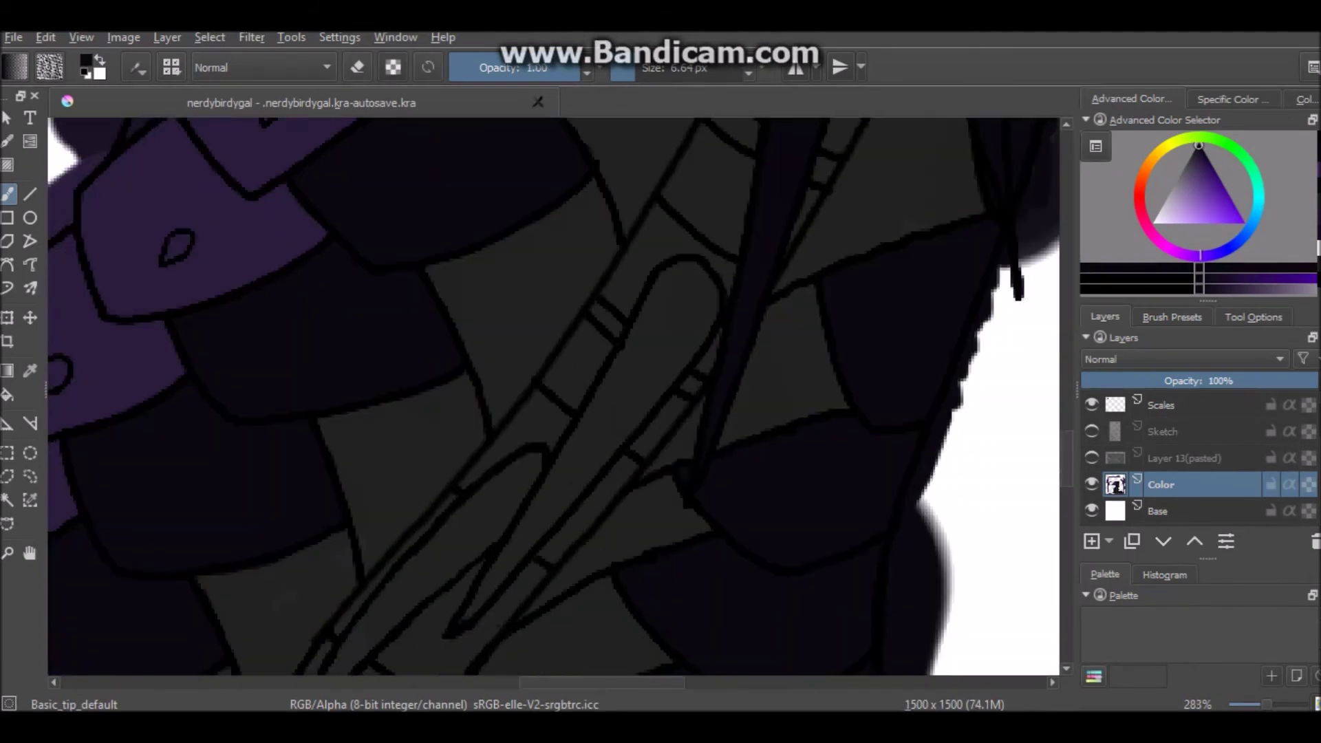
# Step: Paint the slanting spikes along the middle of the neck's spine in near-black, out to their pointed tips
pyautogui.moveTo(488, 591)
pyautogui.mouseDown()
pyautogui.moveTo(640, 339)
pyautogui.moveTo(705, 275)
pyautogui.mouseUp()
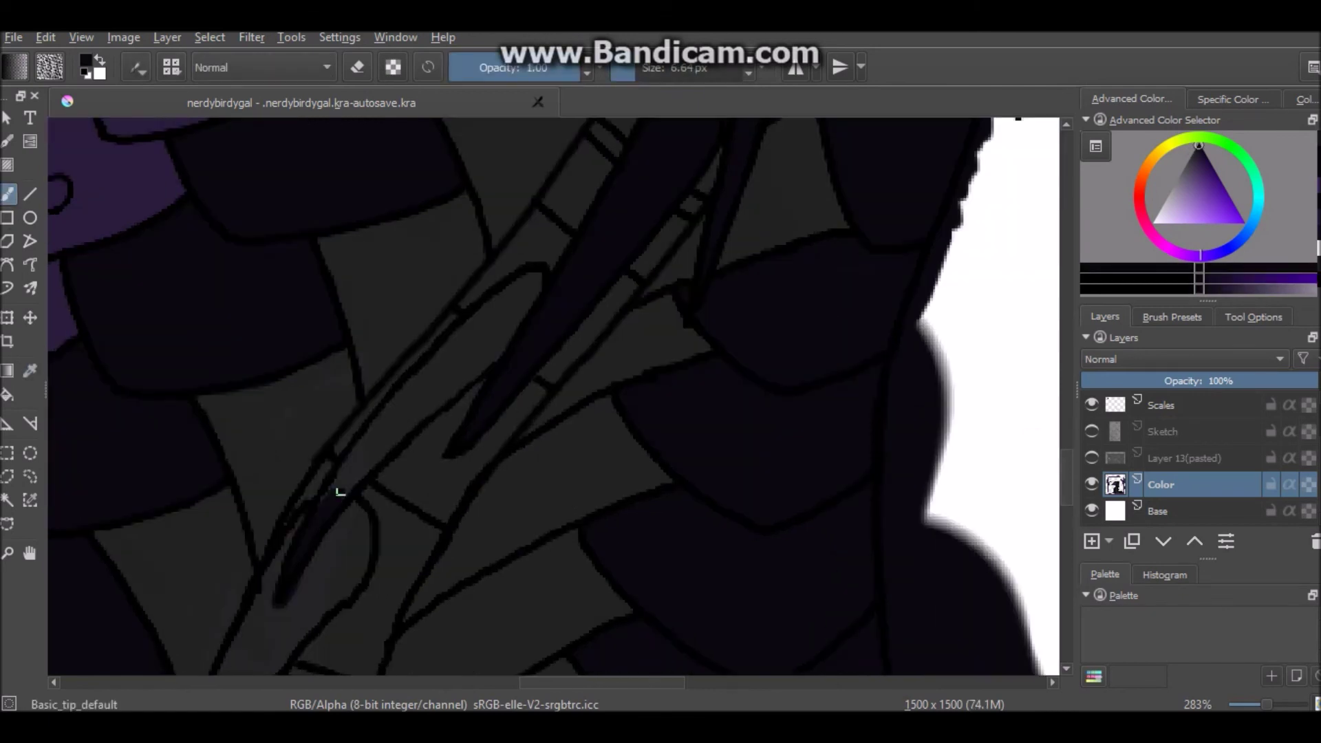
pyautogui.moveTo(342, 486); pyautogui.dragTo(368, 431)
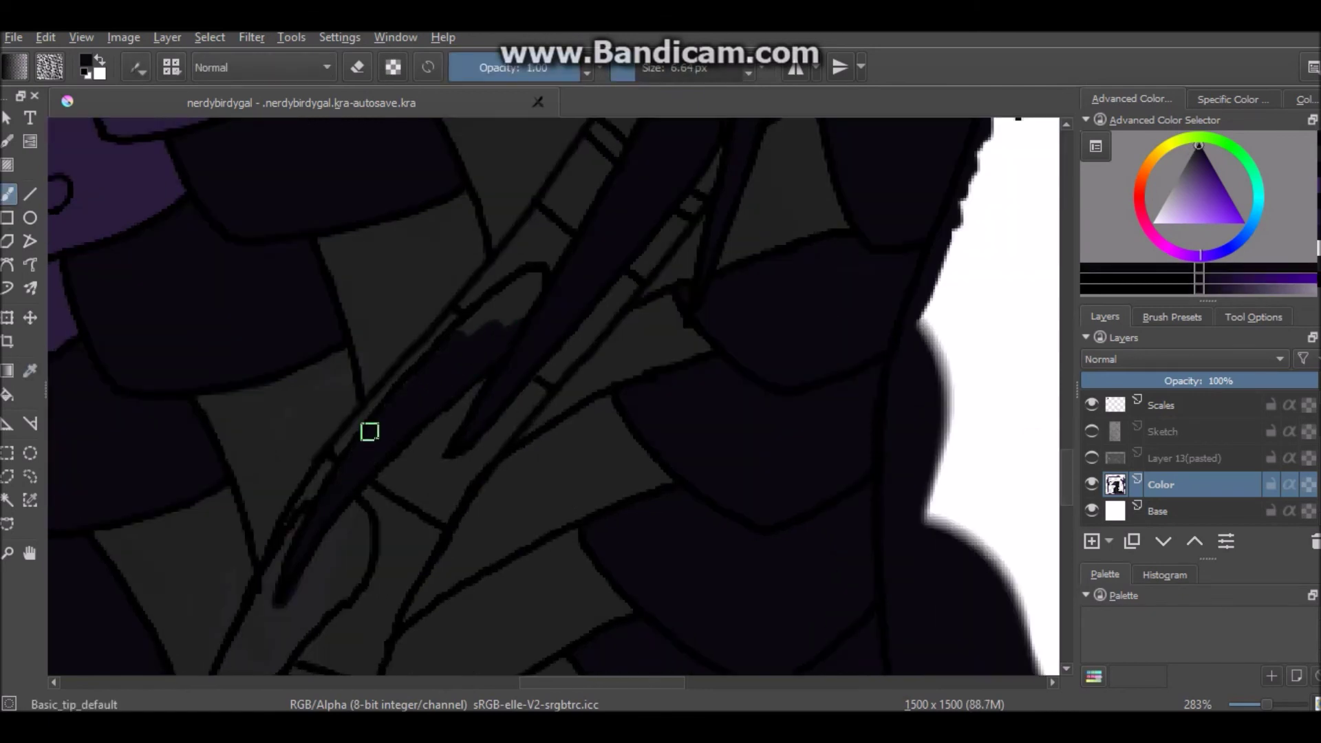
pyautogui.moveTo(368, 431); pyautogui.dragTo(500, 304)
pyautogui.moveTo(358, 182)
pyautogui.mouseDown()
pyautogui.moveTo(336, 268)
pyautogui.moveTo(196, 464)
pyautogui.mouseUp()
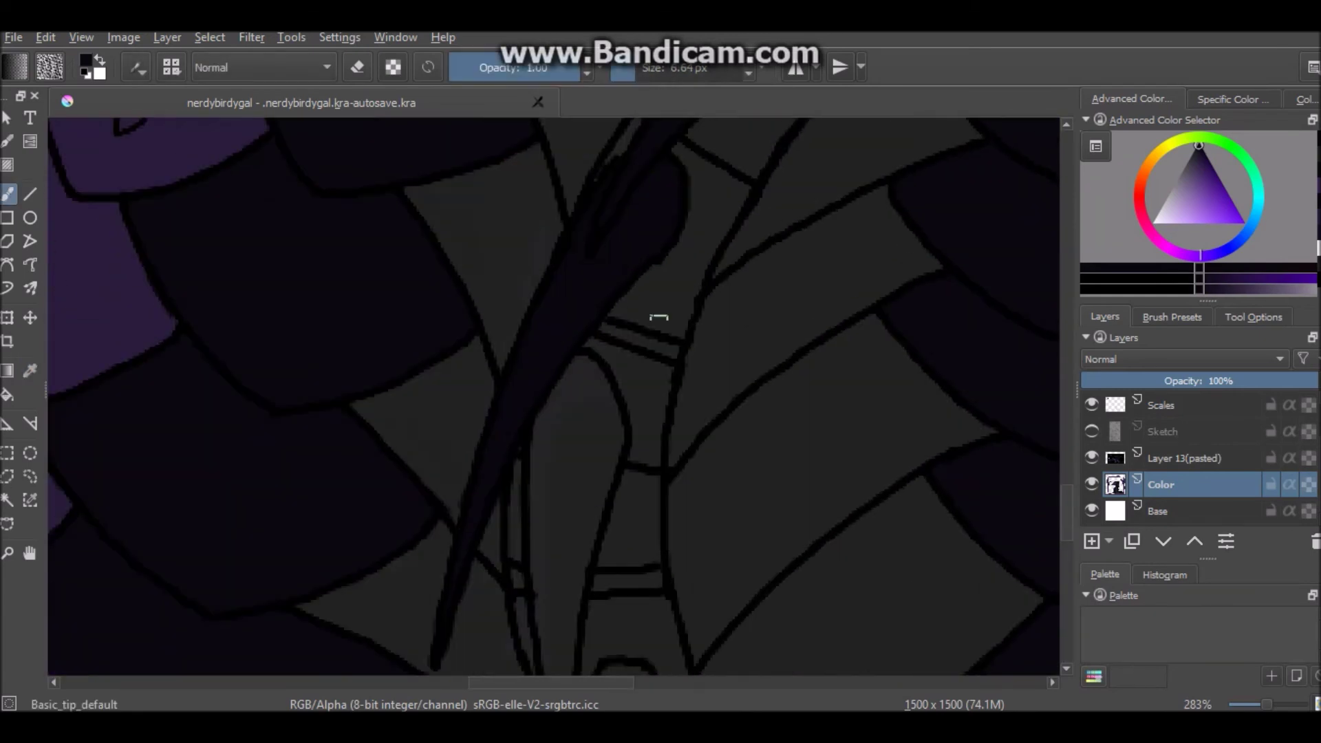
# Step: Fill the narrow upright spike below the mid-neck spikes in near-black, from its rounded base to its tip
pyautogui.moveTo(585, 404); pyautogui.dragTo(568, 550)
pyautogui.press('p')
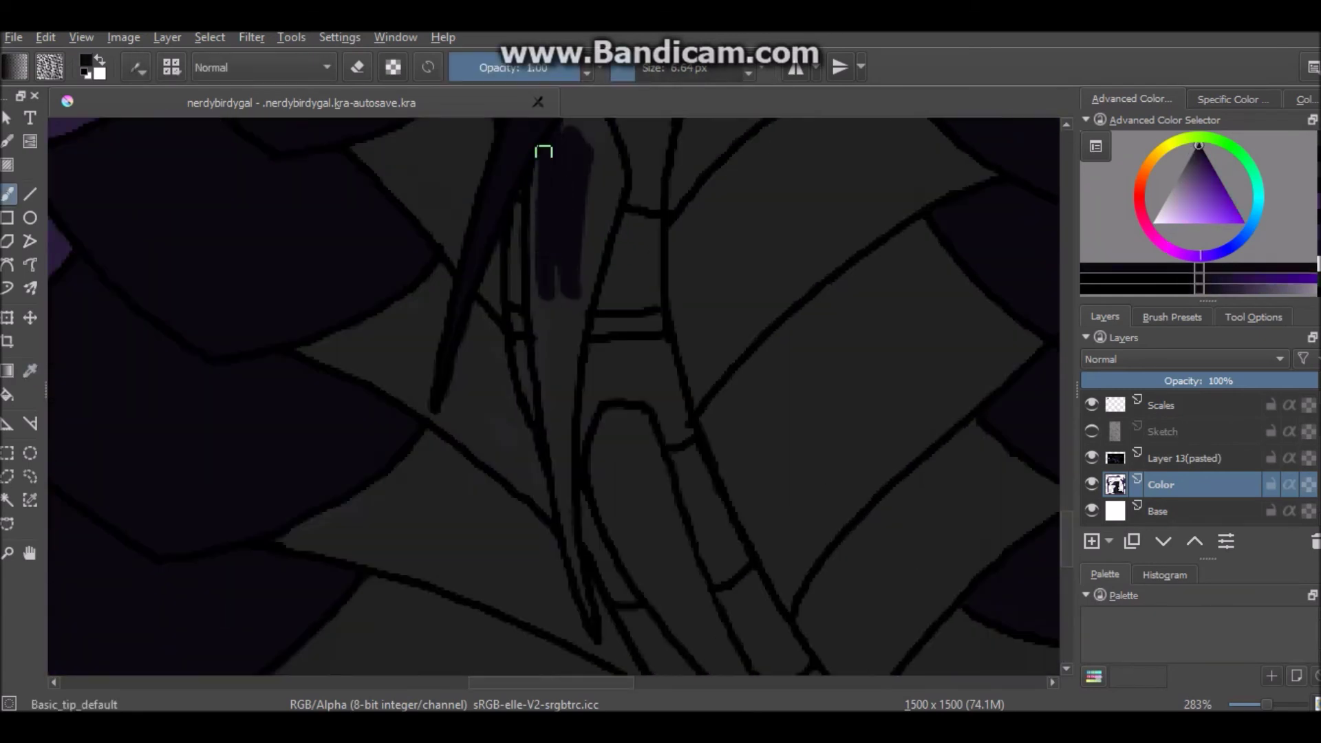
pyautogui.moveTo(539, 147)
pyautogui.mouseDown()
pyautogui.moveTo(571, 495)
pyautogui.moveTo(542, 256)
pyautogui.mouseUp()
pyautogui.moveTo(542, 257); pyautogui.dragTo(571, 378)
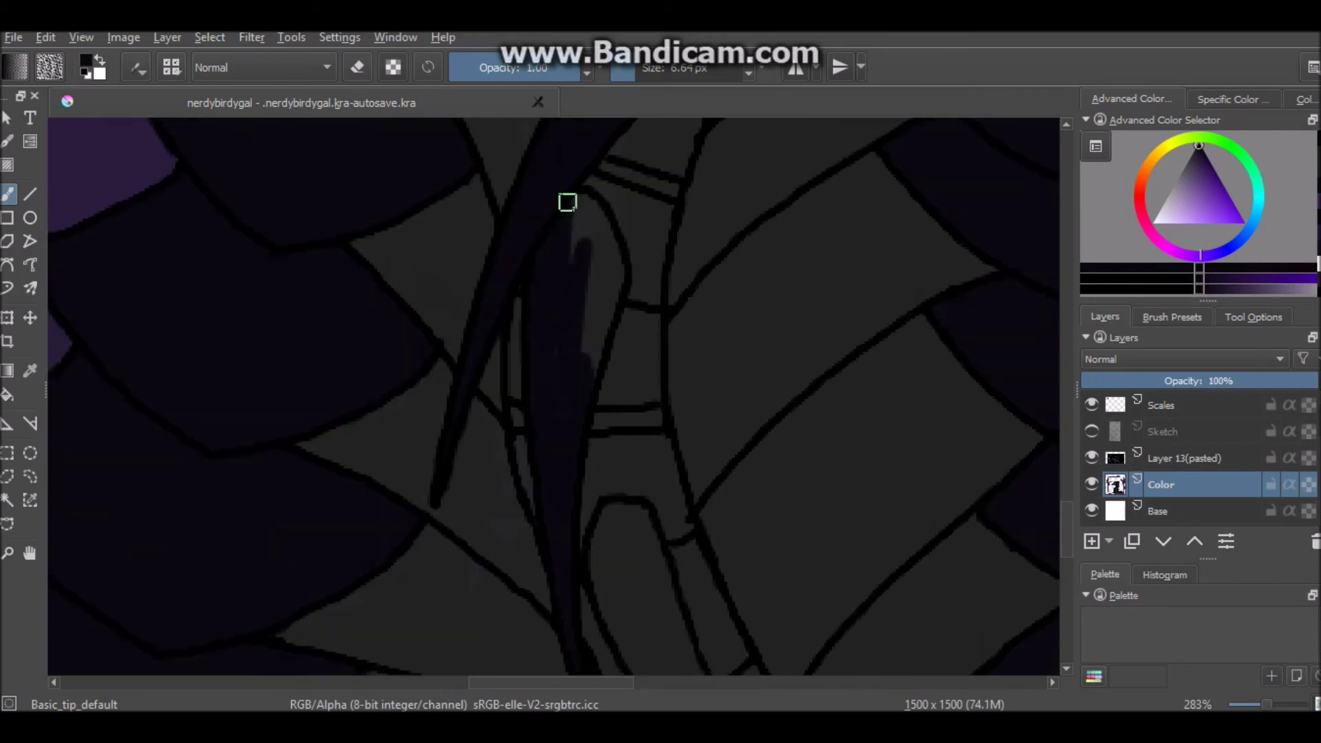
pyautogui.moveTo(567, 200); pyautogui.dragTo(560, 369)
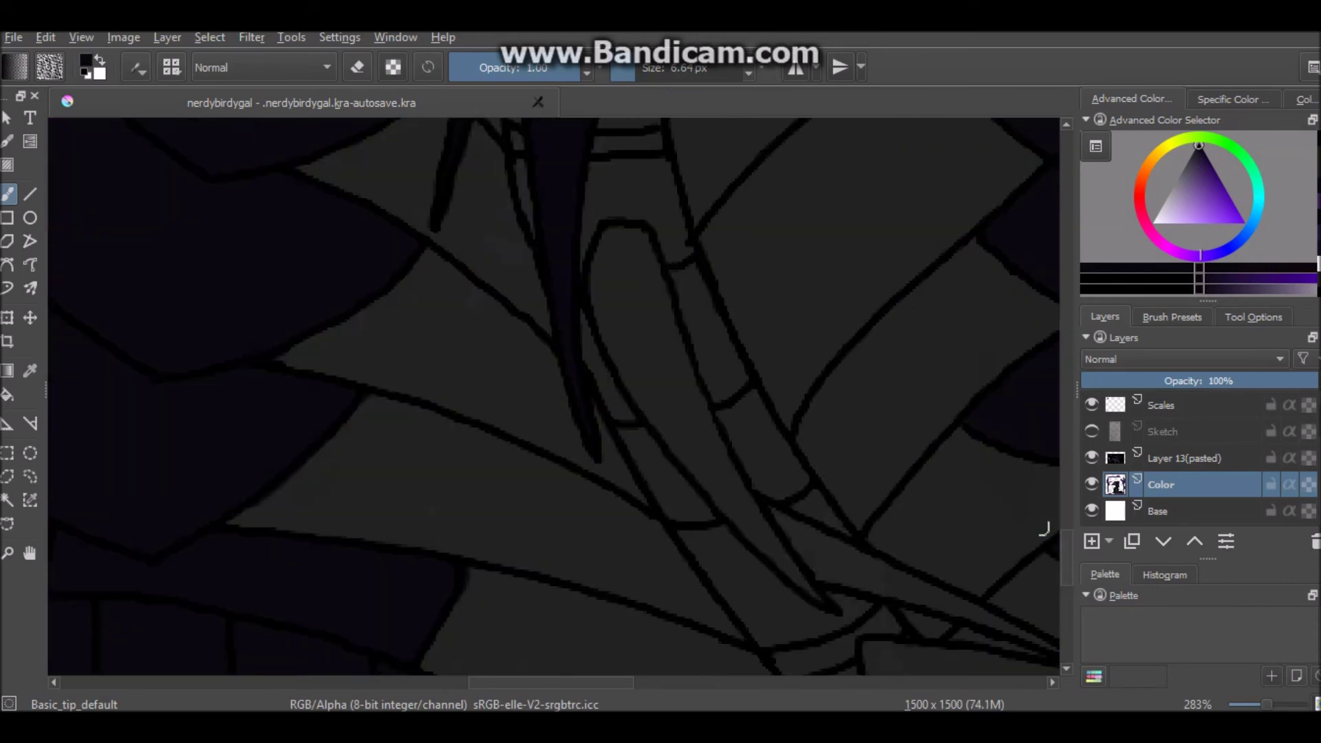
# Step: Fill the remaining spikes at the base of the neck in near-black, down to the canvas's lower edge
pyautogui.moveTo(619, 269); pyautogui.dragTo(628, 324)
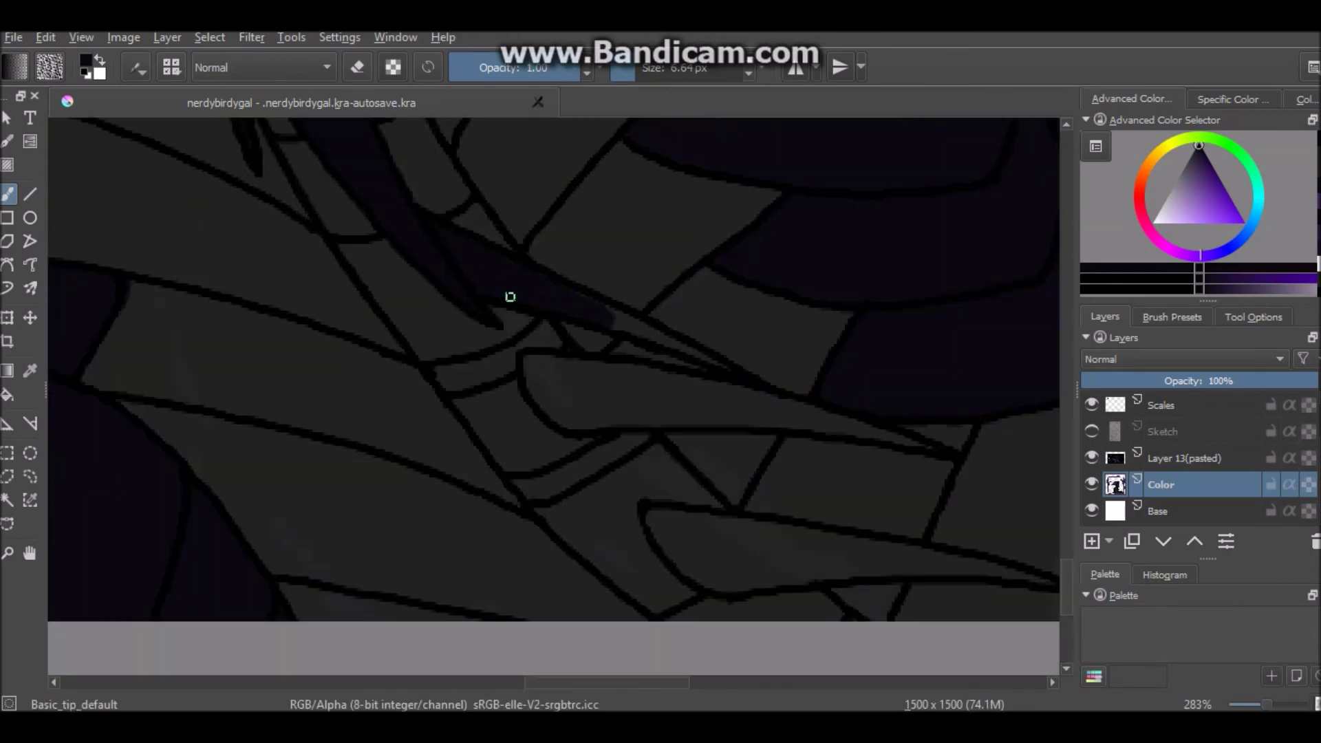
pyautogui.moveTo(510, 296); pyautogui.dragTo(722, 368)
pyautogui.moveTo(816, 412); pyautogui.dragTo(646, 397)
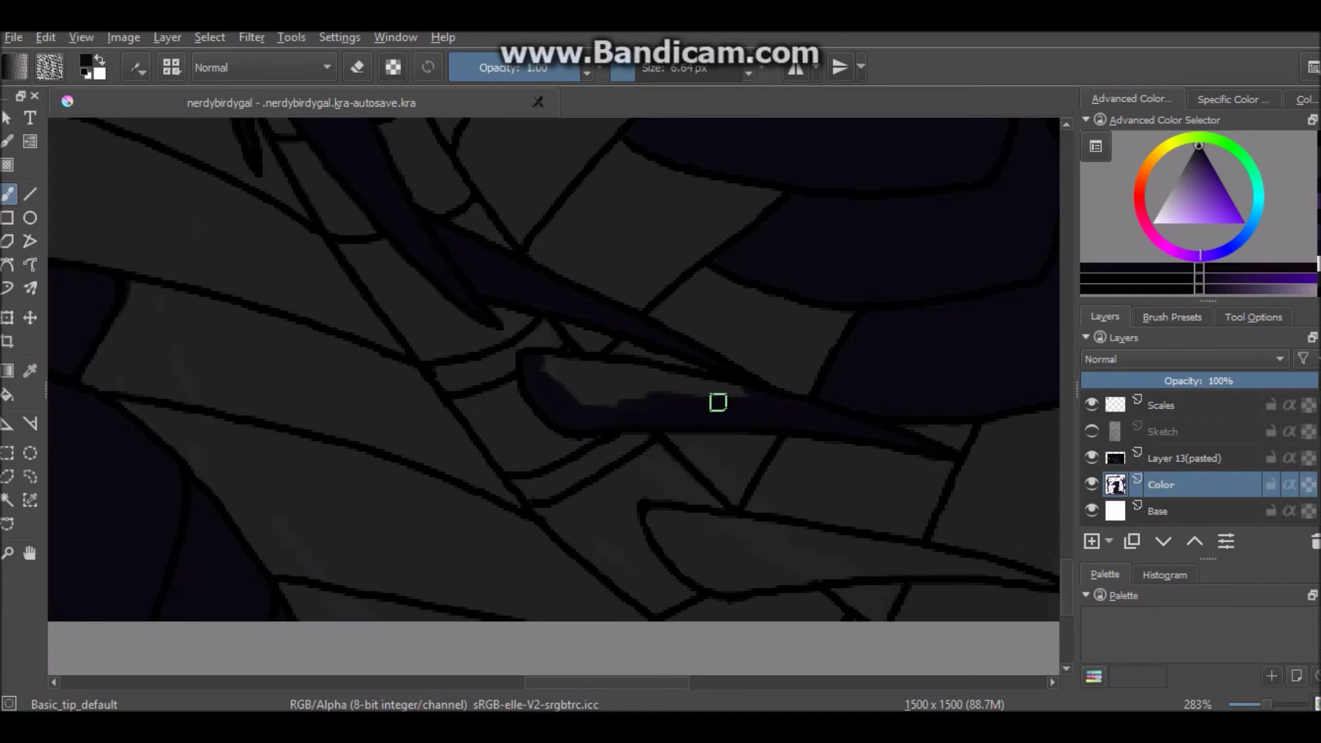
pyautogui.moveTo(530, 357)
pyautogui.mouseDown()
pyautogui.moveTo(552, 385)
pyautogui.moveTo(687, 386)
pyautogui.mouseUp()
pyautogui.scroll(1, 734, 578)
pyautogui.moveTo(495, 575)
pyautogui.mouseDown()
pyautogui.moveTo(734, 578)
pyautogui.moveTo(509, 530)
pyautogui.moveTo(457, 565)
pyautogui.mouseUp()
# Step: Hide the pasted reference layer and fill the background around the dragon with light purple on the layer beneath Color
pyautogui.click(7, 394)
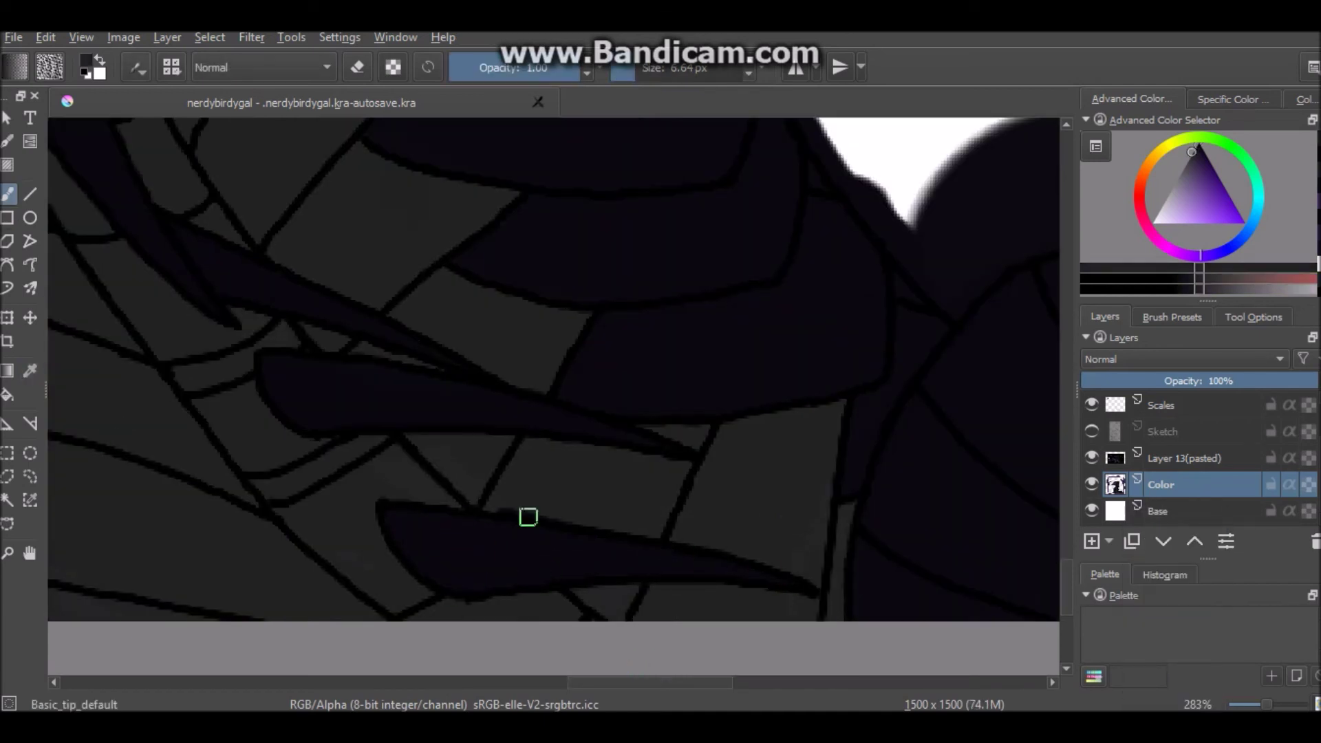
pyautogui.press('2')
pyautogui.click(1182, 196)
pyautogui.click(1169, 510)
pyautogui.click(378, 482)
pyautogui.click(1092, 458)
pyautogui.click(757, 550)
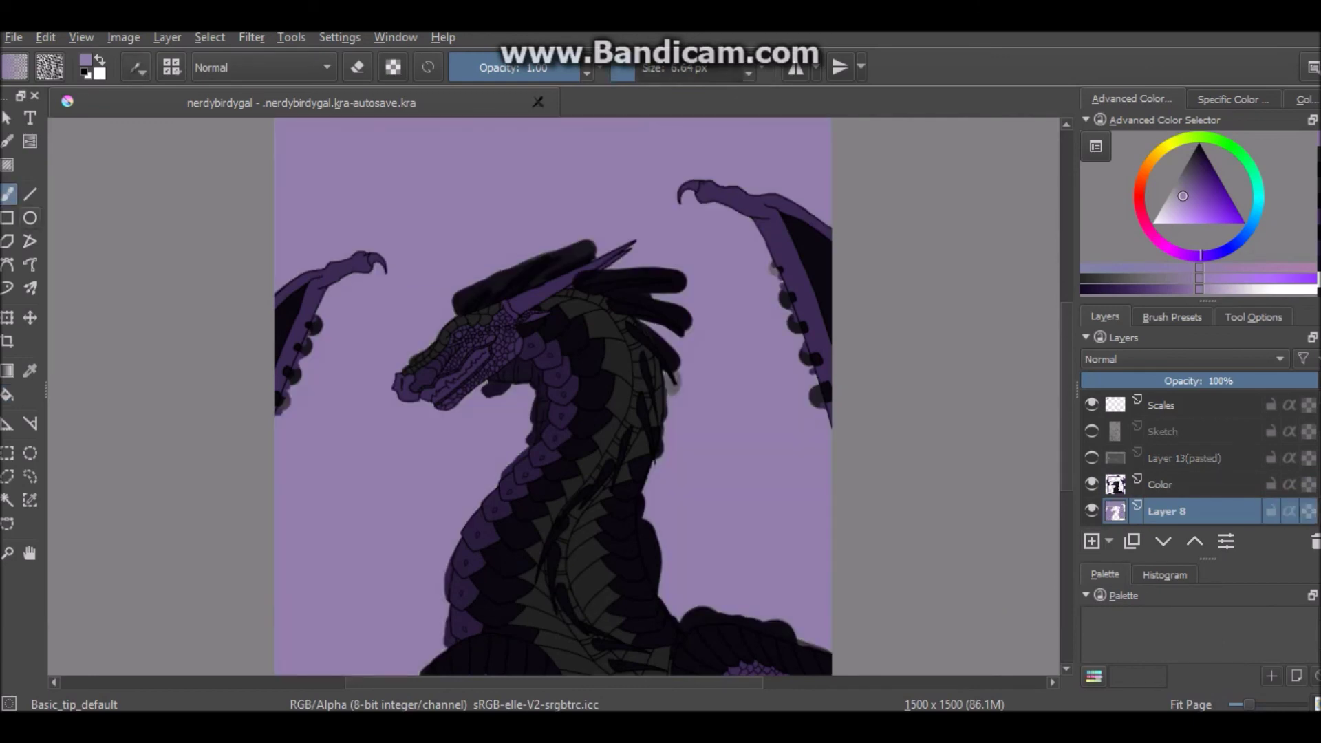
# Step: Paint the claws on the wing tips white on the Color layer with a 6.64 px brush
pyautogui.press('b')
pyautogui.press('1')
pyautogui.scroll(3, 993, 203)
pyautogui.press('pageup')
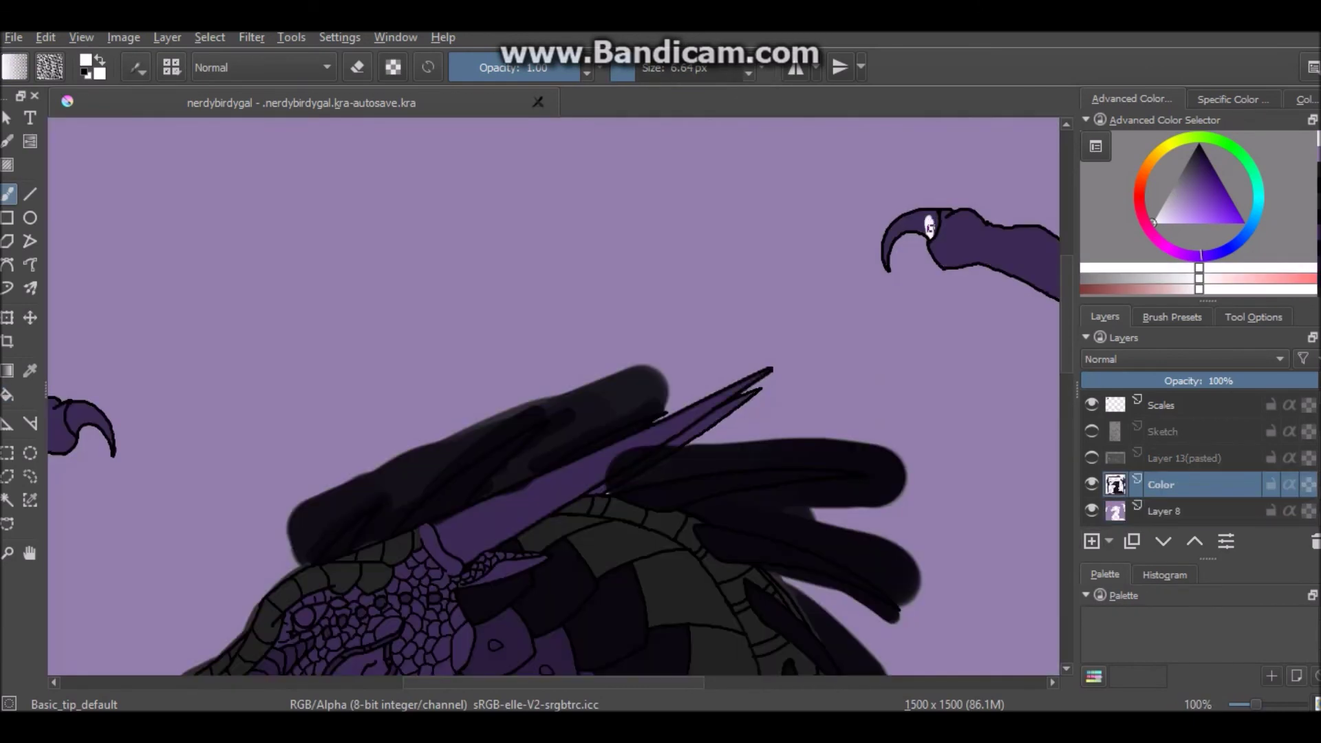
pyautogui.scroll(1, 928, 223)
pyautogui.moveTo(763, 158); pyautogui.dragTo(786, 137)
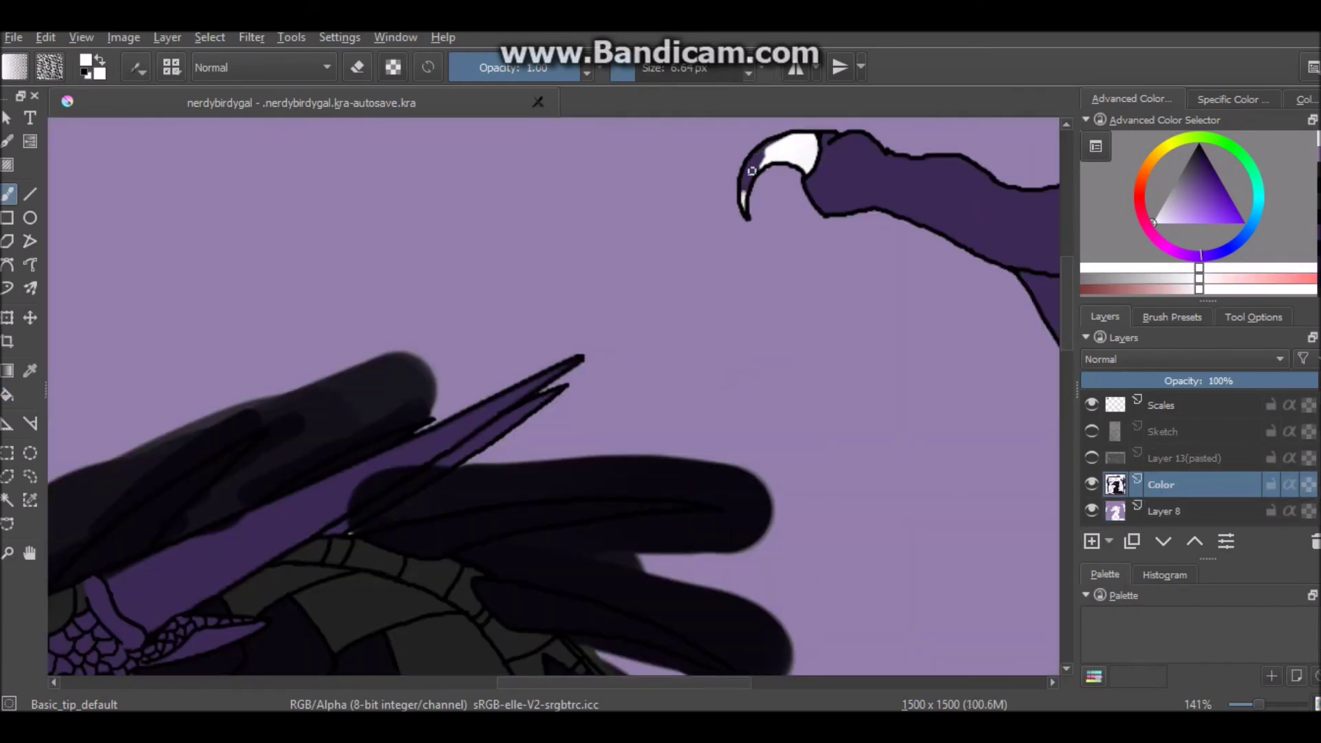
pyautogui.moveTo(747, 195); pyautogui.dragTo(784, 144)
pyautogui.press('m')
pyautogui.moveTo(571, 416); pyautogui.dragTo(555, 435)
# Step: Paint both horns white from their tips down to the base ring with an 8.36 px brush
pyautogui.moveTo(616, 484); pyautogui.dragTo(91, 323)
pyautogui.moveTo(585, 434); pyautogui.dragTo(853, 295)
pyautogui.moveTo(756, 371)
pyautogui.mouseDown()
pyautogui.moveTo(1020, 213)
pyautogui.moveTo(688, 354)
pyautogui.mouseUp()
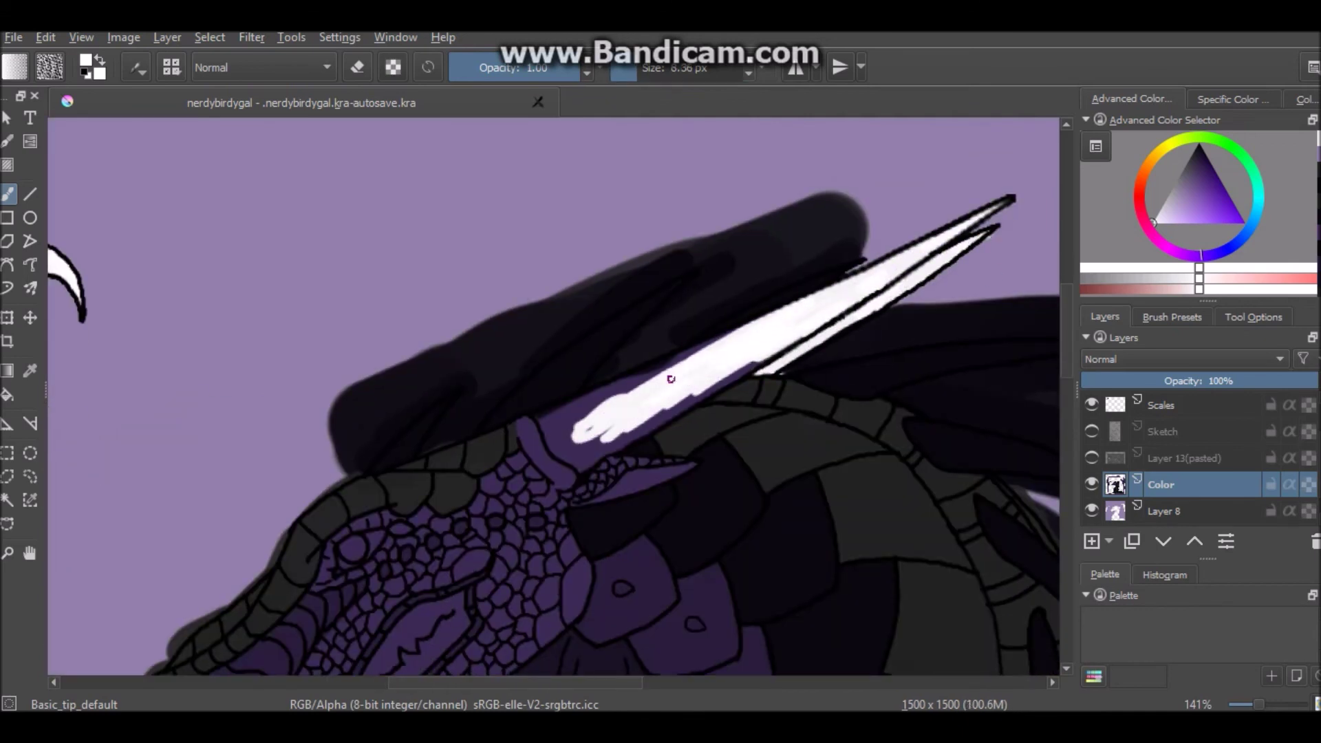
pyautogui.scroll(1, 561, 384)
pyautogui.moveTo(530, 421)
pyautogui.mouseDown()
pyautogui.moveTo(592, 499)
pyautogui.moveTo(747, 394)
pyautogui.moveTo(654, 457)
pyautogui.moveTo(605, 426)
pyautogui.moveTo(590, 472)
pyautogui.moveTo(693, 361)
pyautogui.moveTo(556, 446)
pyautogui.moveTo(716, 378)
pyautogui.mouseUp()
pyautogui.rightClick(556, 446)
pyautogui.rightClick(716, 378)
pyautogui.moveTo(590, 462)
pyautogui.mouseDown()
pyautogui.moveTo(633, 389)
pyautogui.moveTo(718, 348)
pyautogui.mouseUp()
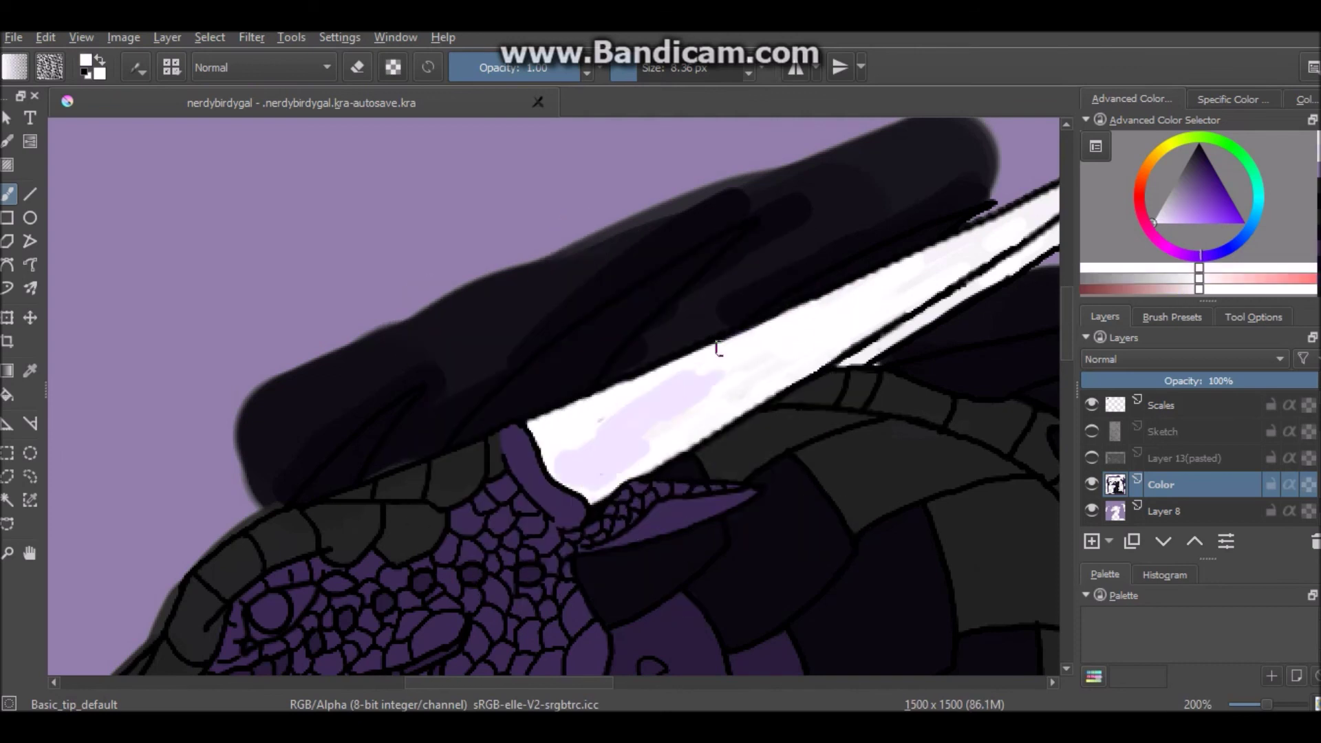
# Step: Paint the snout tip around the nostril and the toothed mouth strip white with an 8.36 px brush
pyautogui.moveTo(475, 440); pyautogui.dragTo(516, 368)
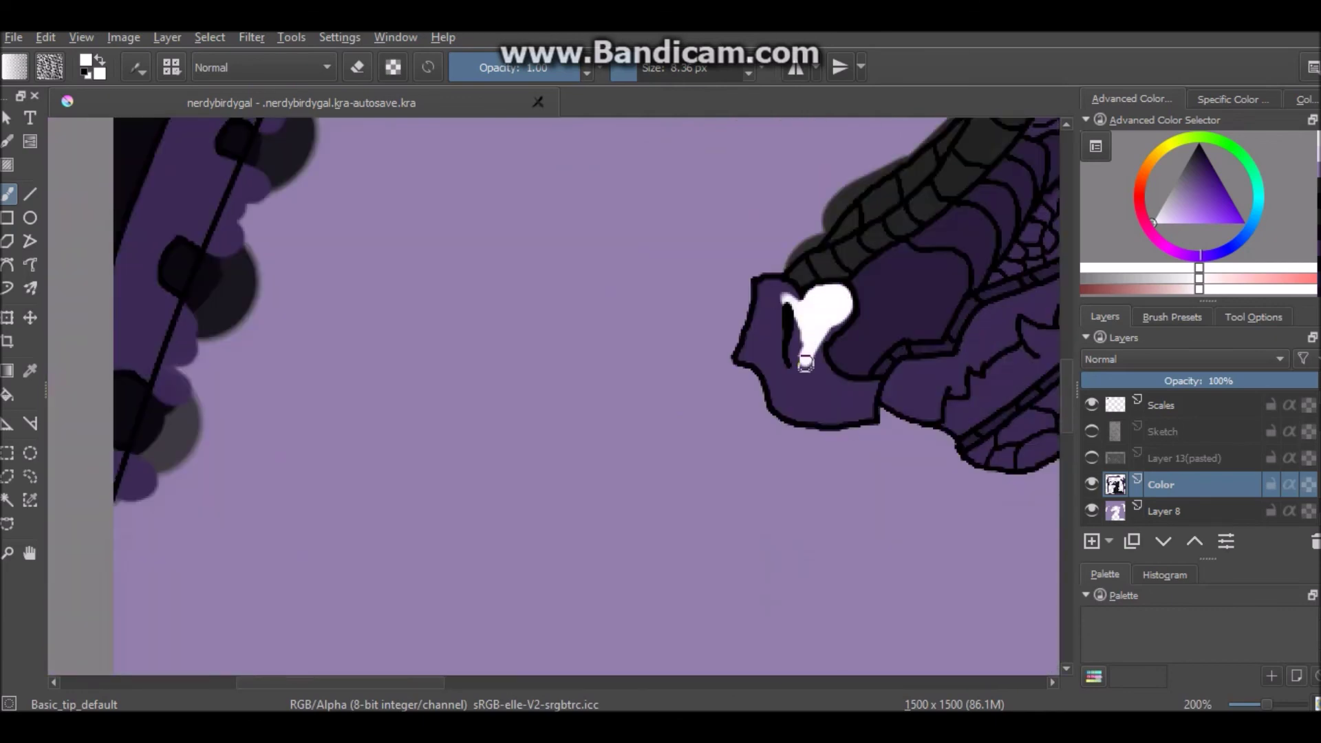
pyautogui.moveTo(804, 361)
pyautogui.mouseDown()
pyautogui.moveTo(859, 415)
pyautogui.moveTo(790, 294)
pyautogui.moveTo(817, 413)
pyautogui.moveTo(777, 344)
pyautogui.mouseUp()
pyautogui.hscroll(8, 777, 344)
pyautogui.moveTo(614, 207)
pyautogui.mouseDown()
pyautogui.moveTo(652, 180)
pyautogui.moveTo(295, 443)
pyautogui.moveTo(481, 317)
pyautogui.moveTo(629, 149)
pyautogui.moveTo(495, 275)
pyautogui.moveTo(386, 315)
pyautogui.moveTo(413, 302)
pyautogui.mouseUp()
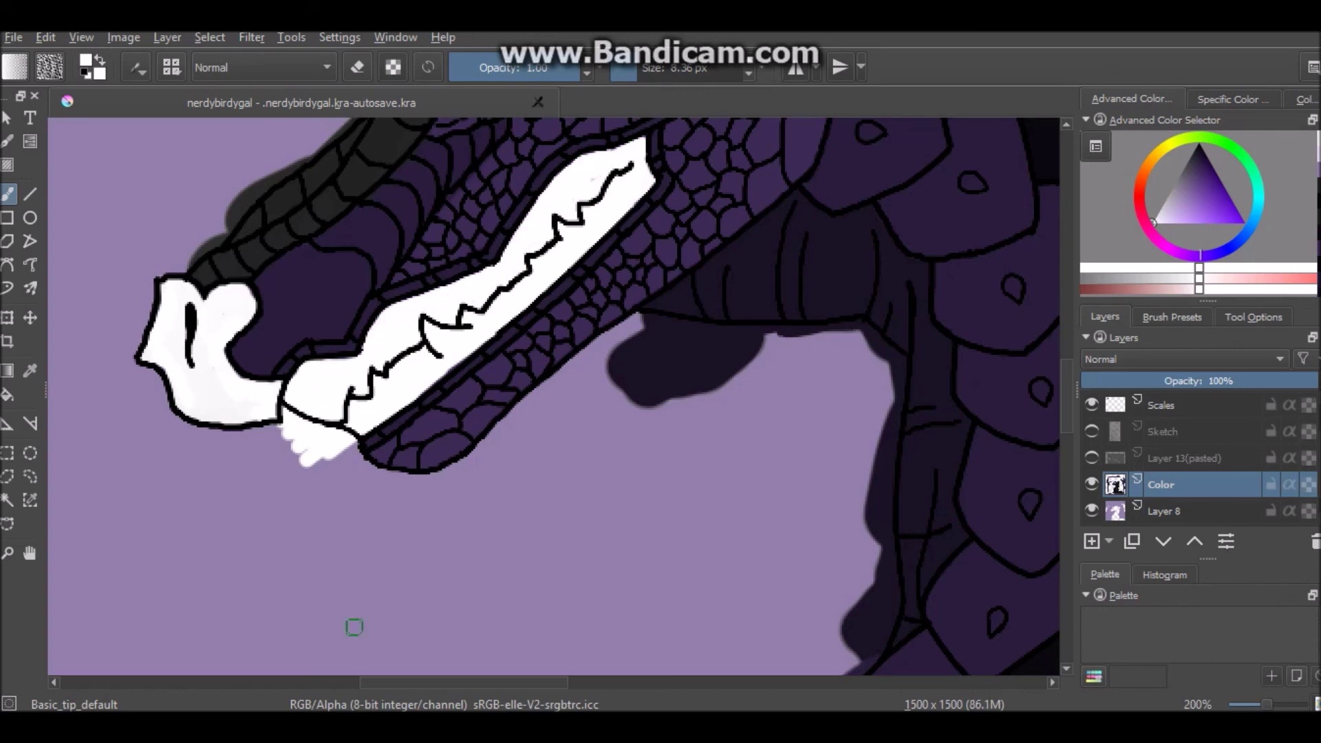
# Step: Fill the teardrop marks on the purple scales down the front of the neck in white
pyautogui.hscroll(8, 370, 135)
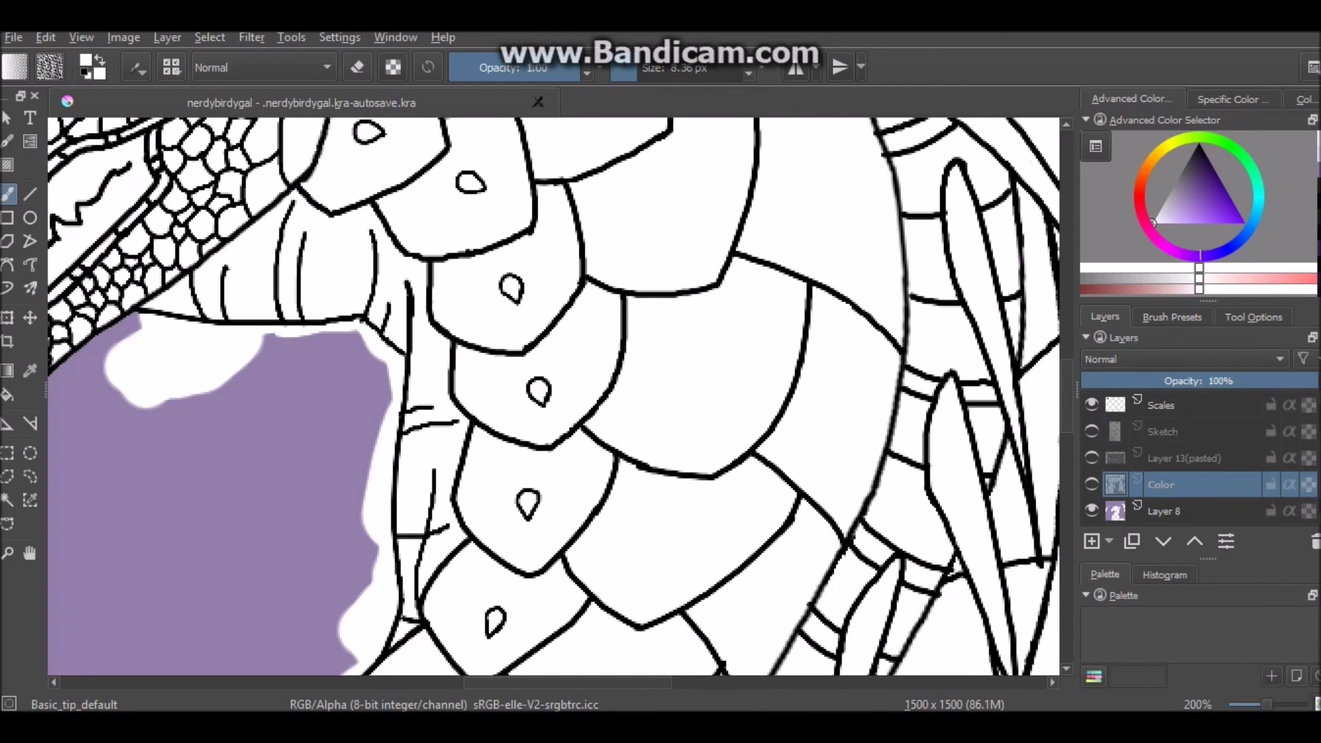
pyautogui.scroll(-4, 528, 258)
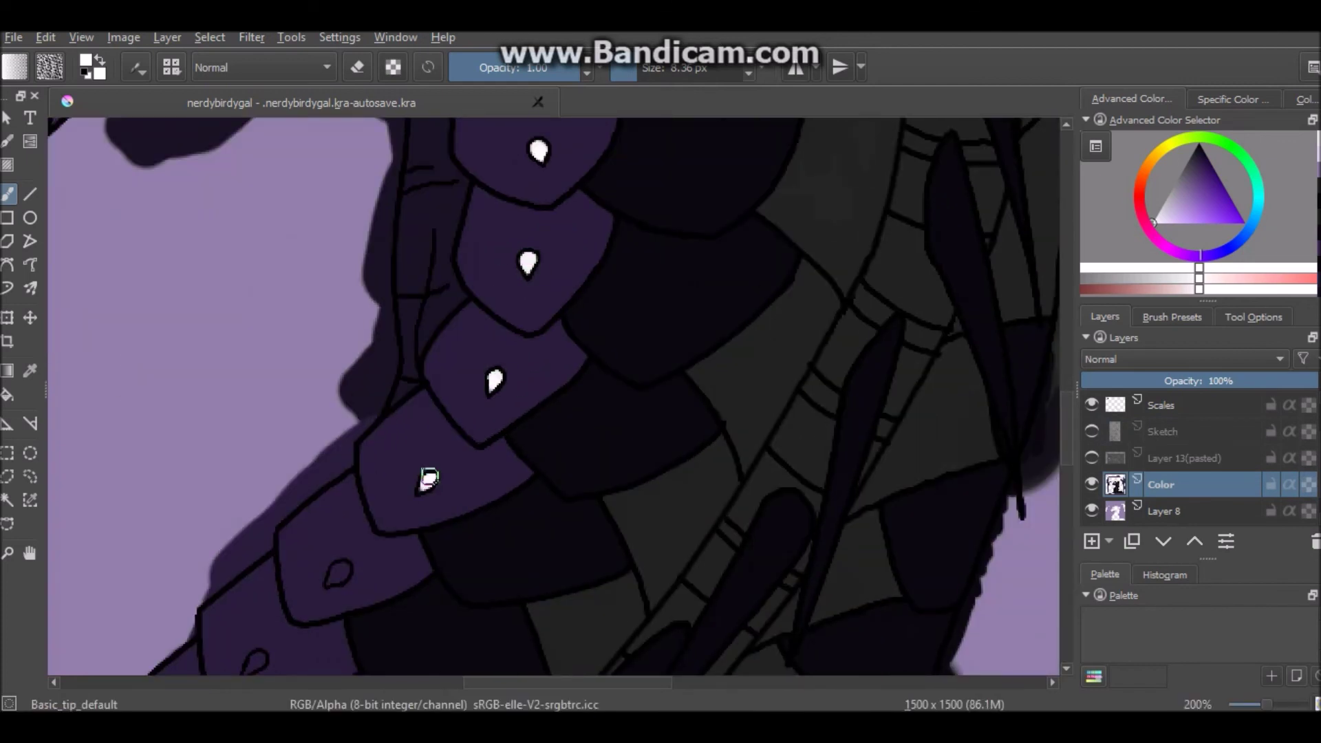
pyautogui.moveTo(429, 480); pyautogui.dragTo(578, 282)
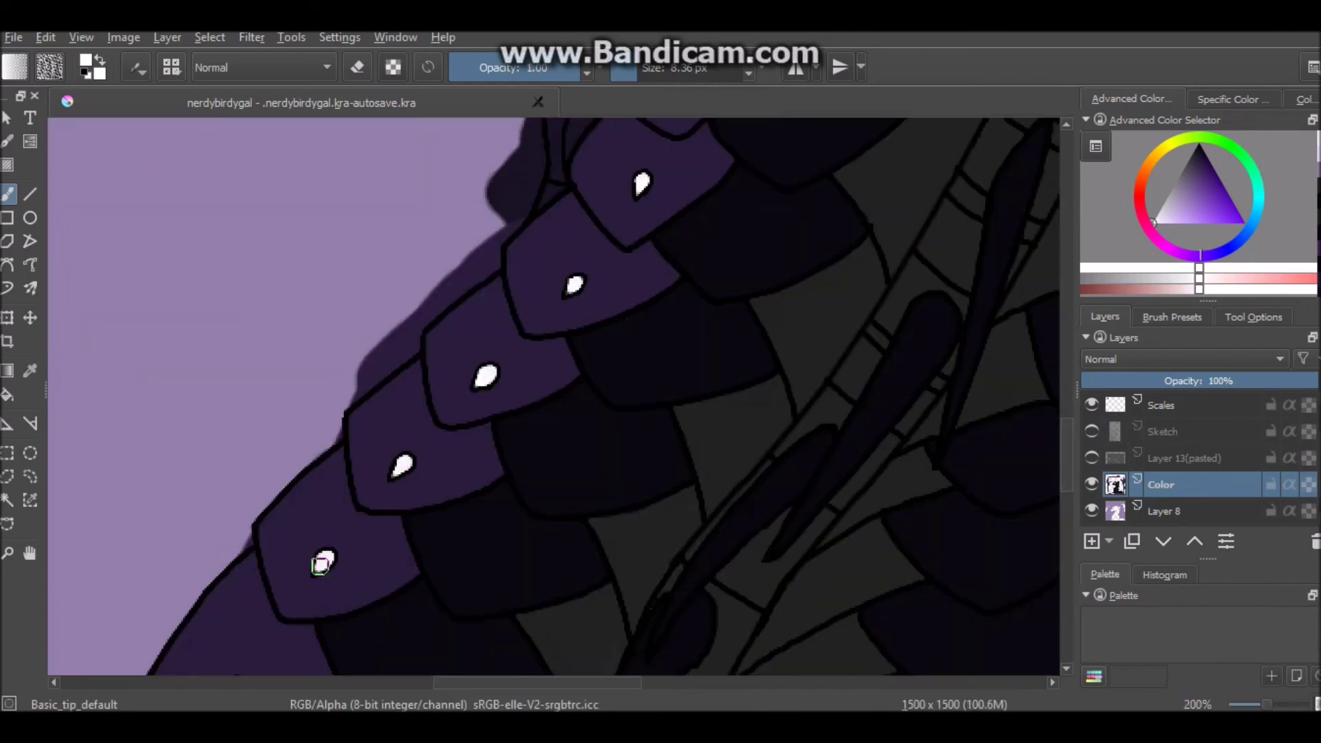
pyautogui.scroll(-3, 327, 558)
pyautogui.scroll(4, 521, 313)
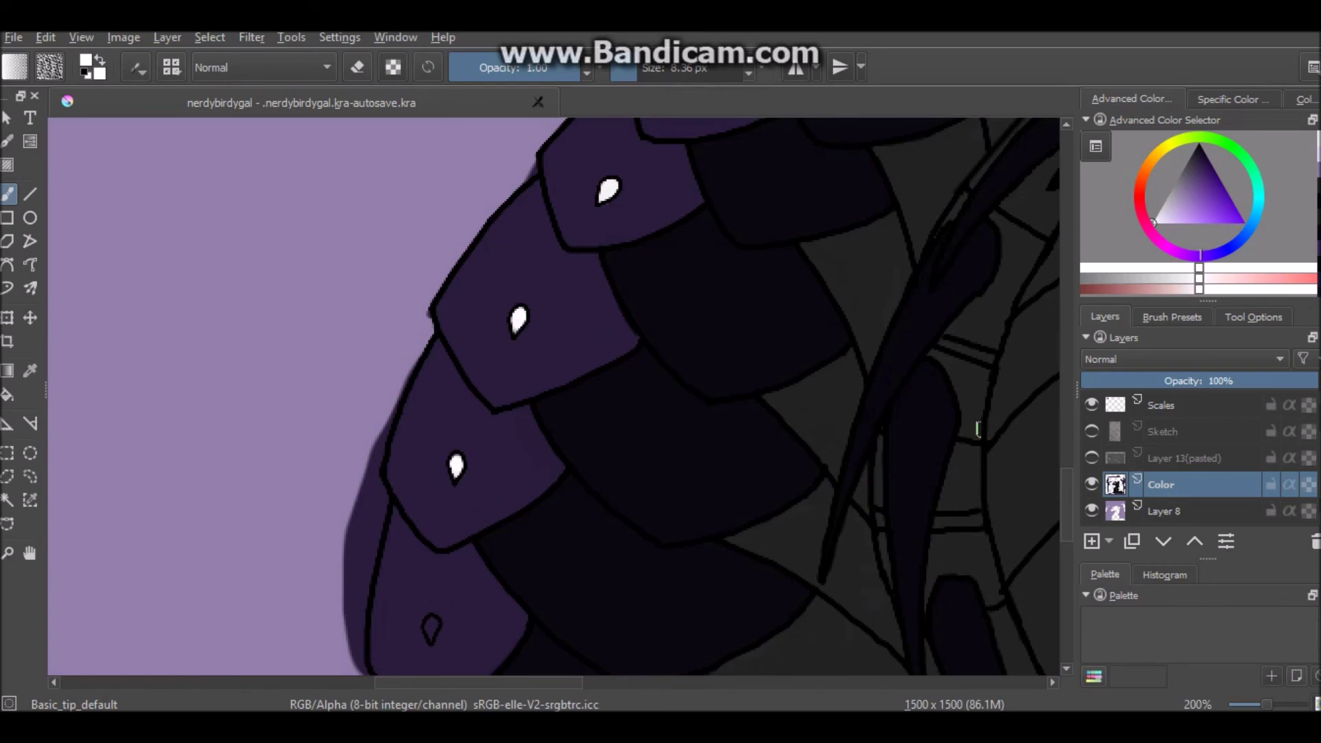
pyautogui.scroll(-1, 473, 485)
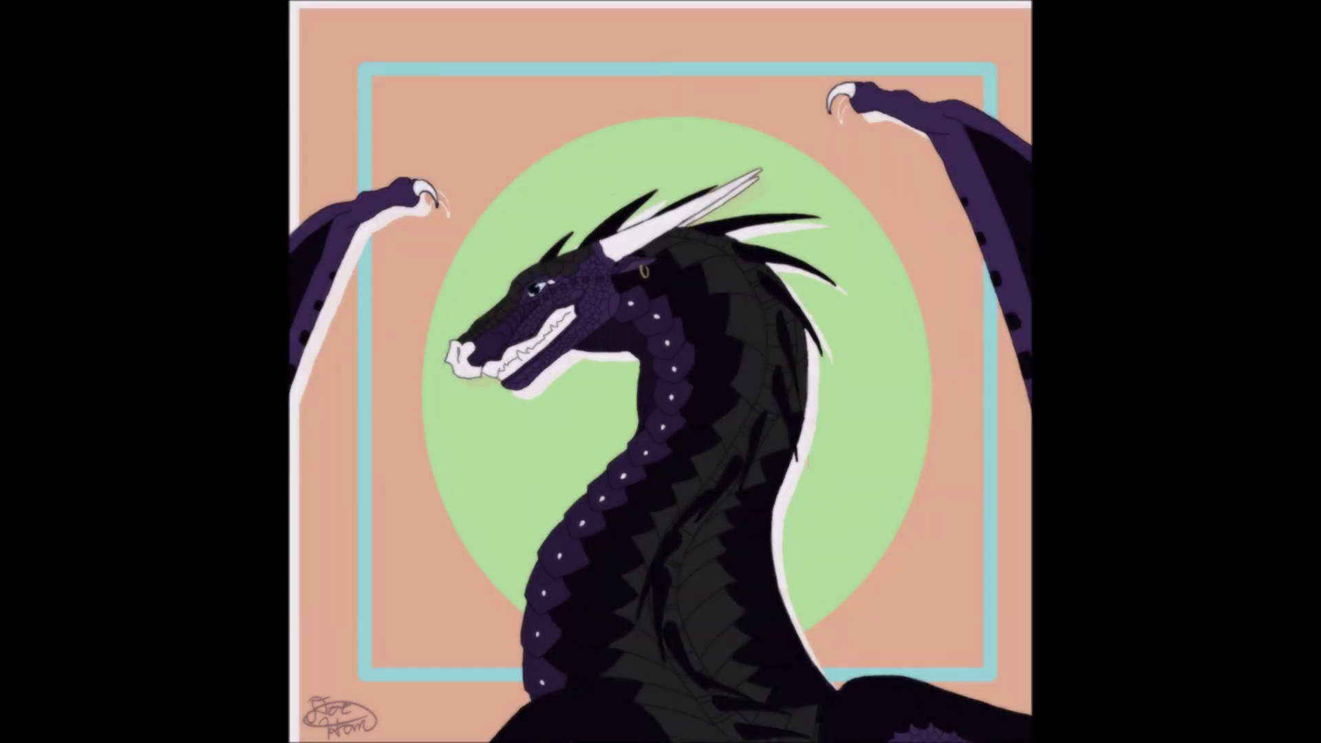